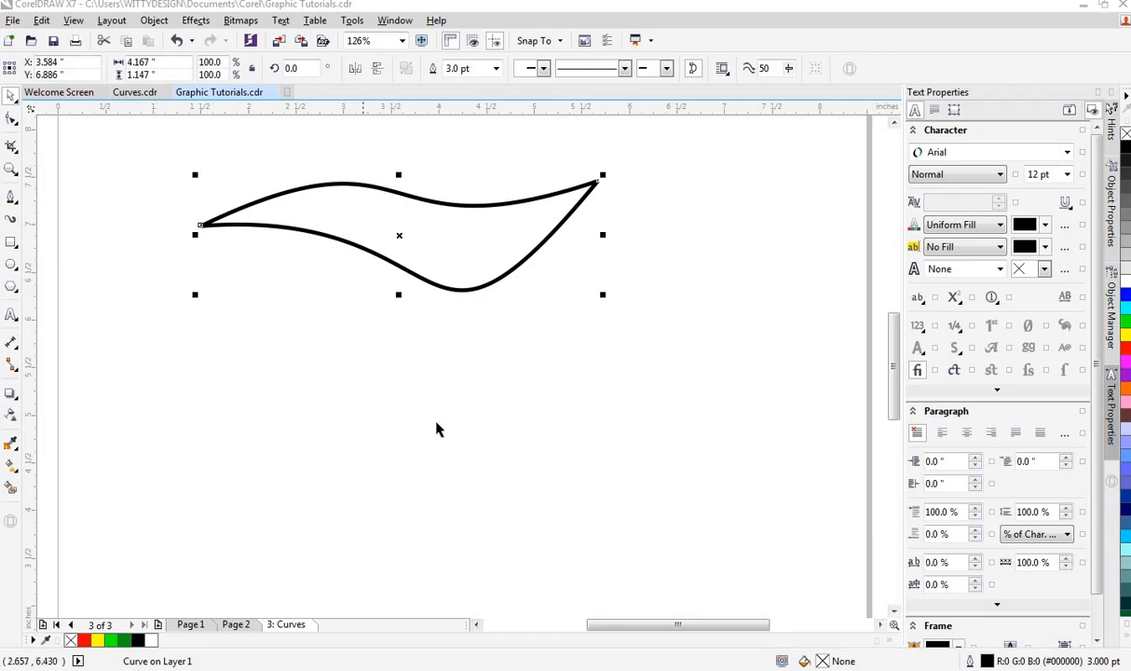
# - Open Curves.cdr and review the sample logos and flyer layouts built from curves, from page 7 back to page 1
pyautogui.click(297, 627)
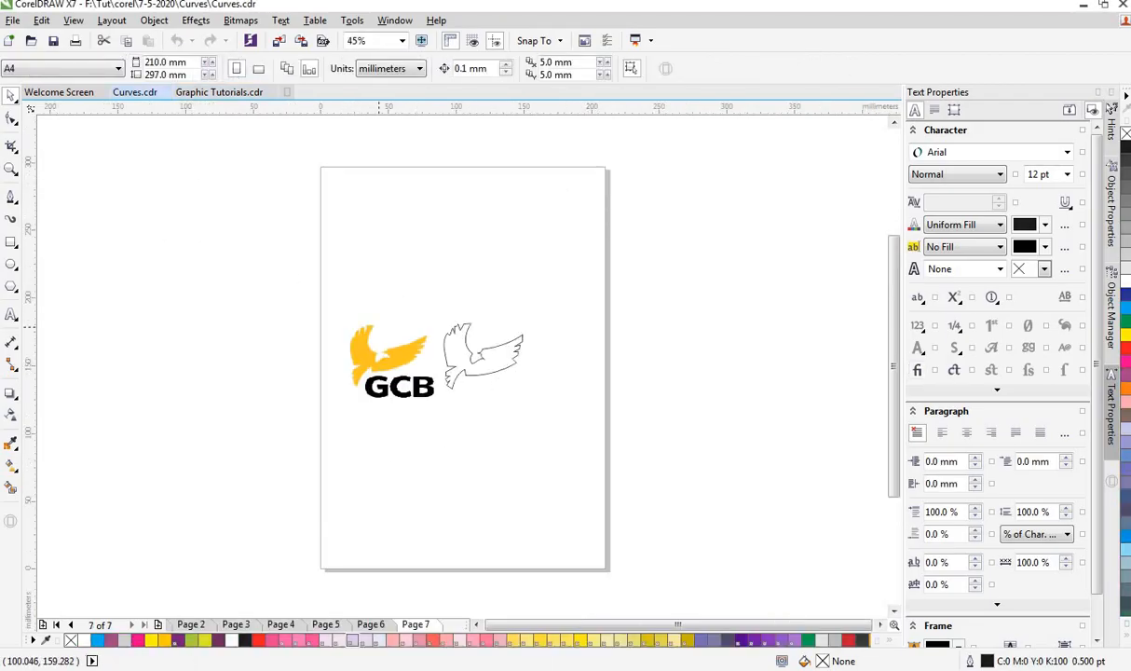
pyautogui.click(12, 169)
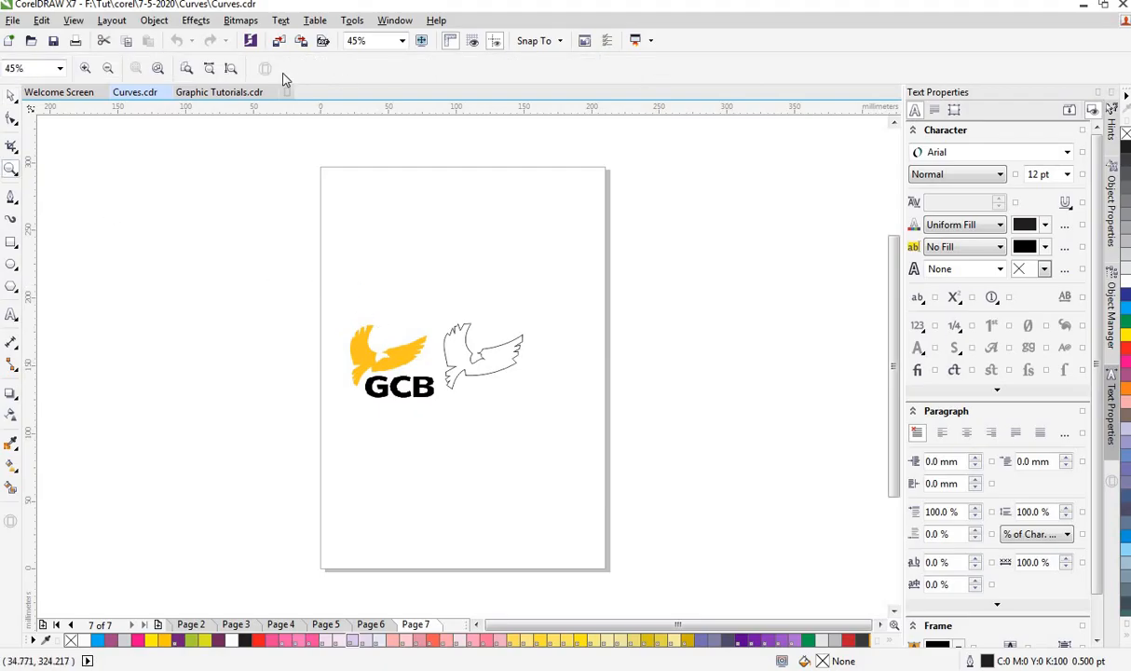
pyautogui.click(452, 363)
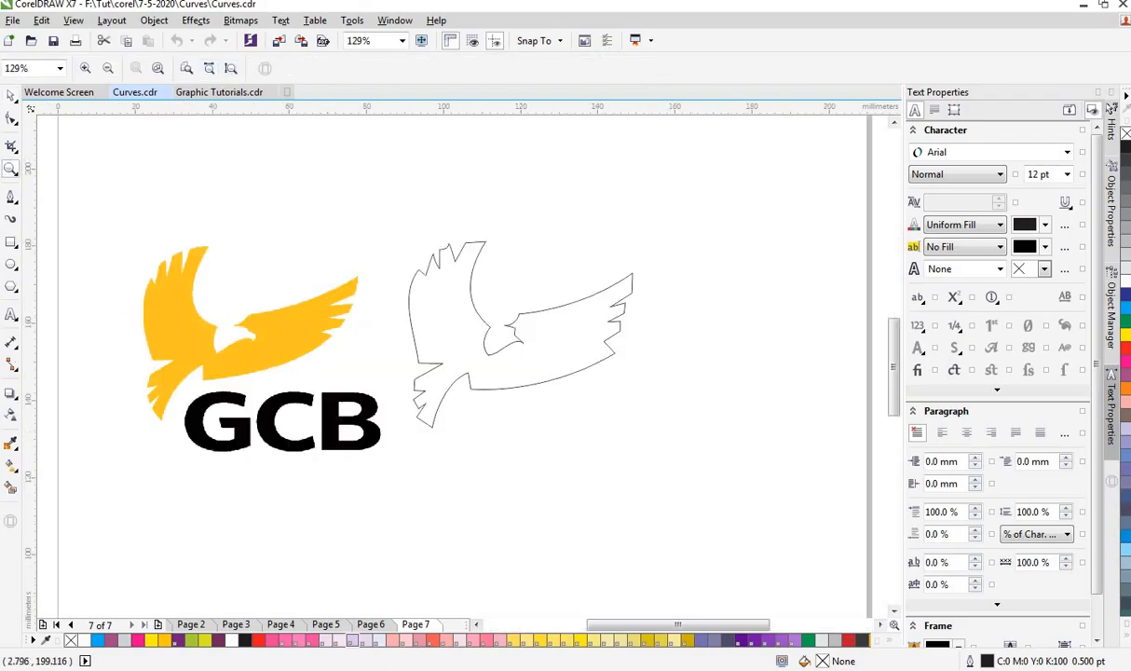
pyautogui.click(10, 96)
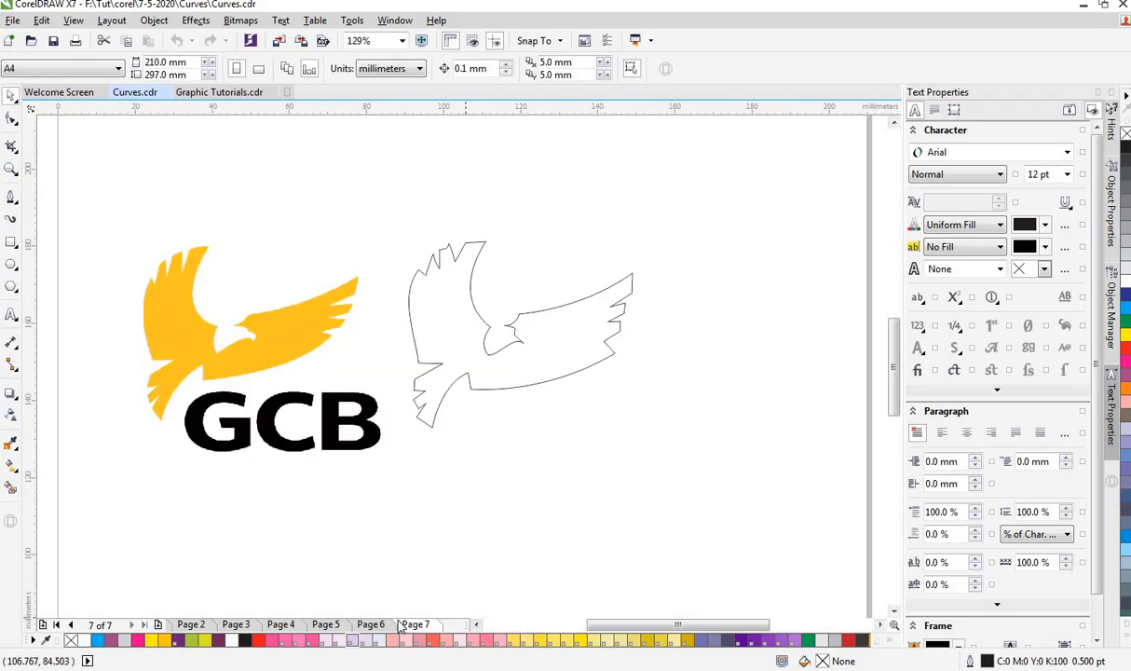
pyautogui.click(370, 624)
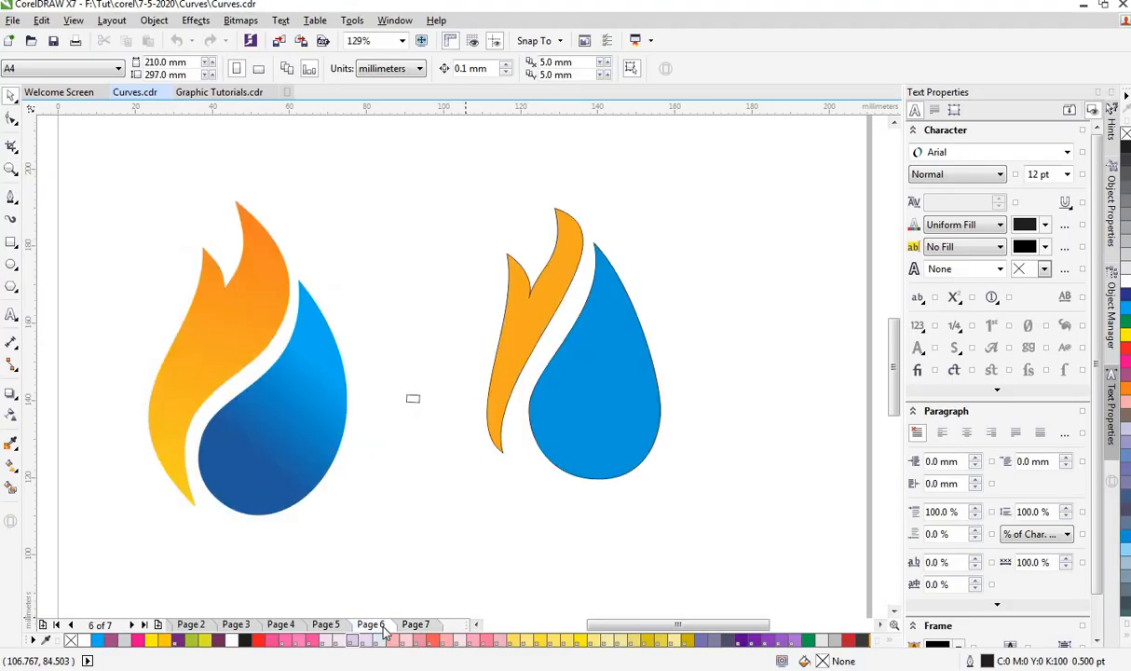
pyautogui.click(334, 627)
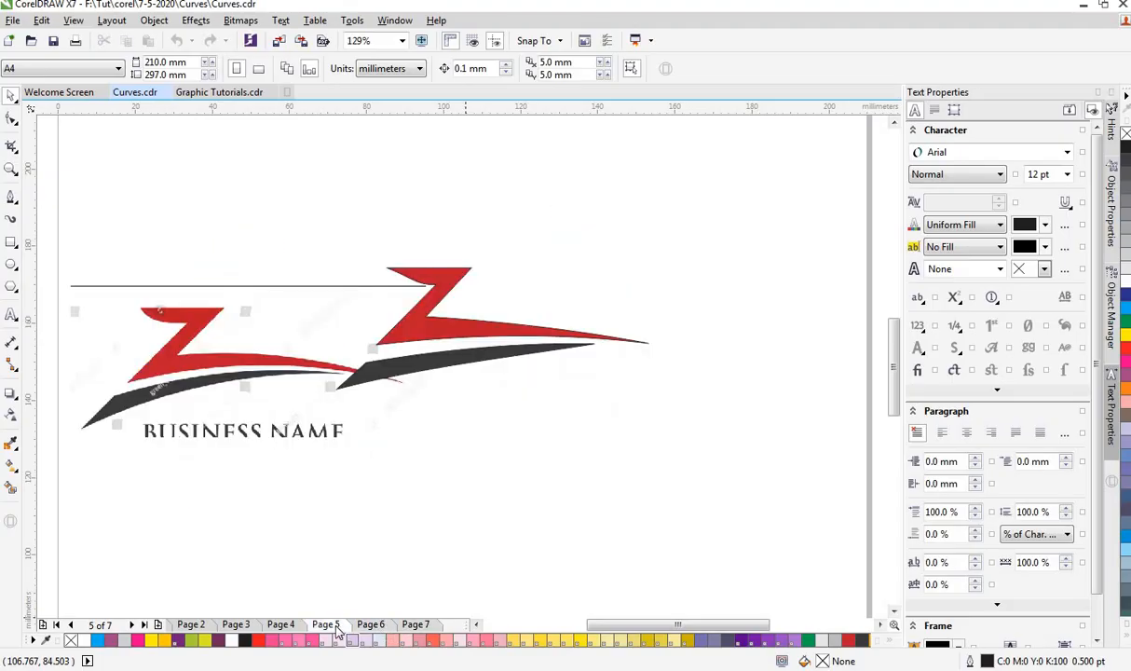
pyautogui.click(283, 626)
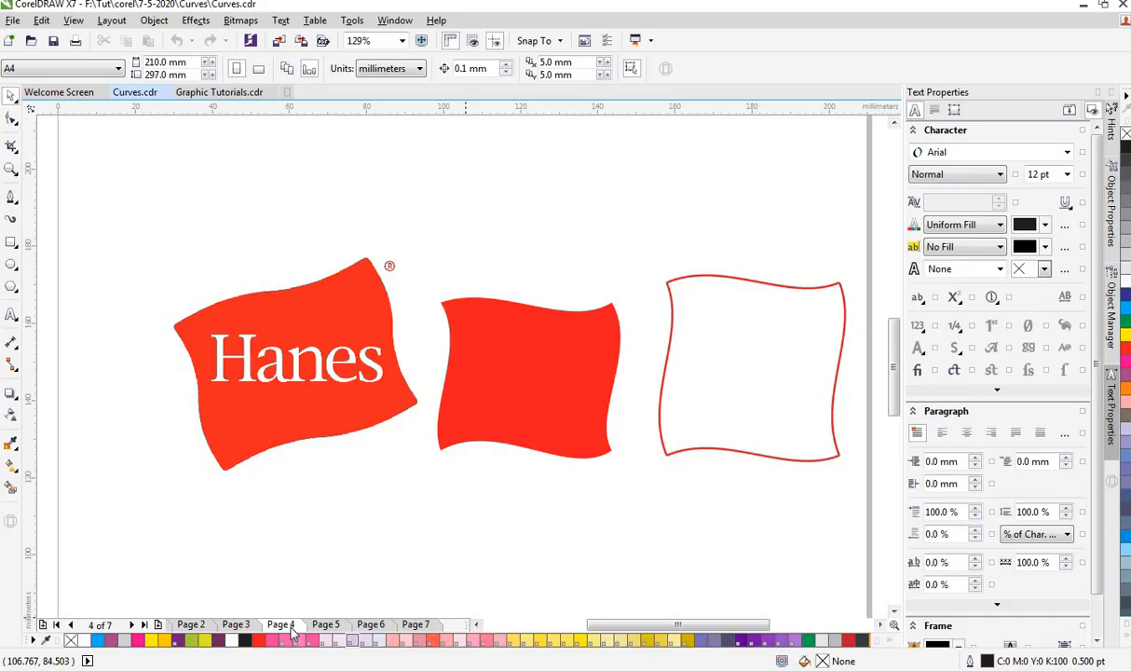
pyautogui.click(244, 627)
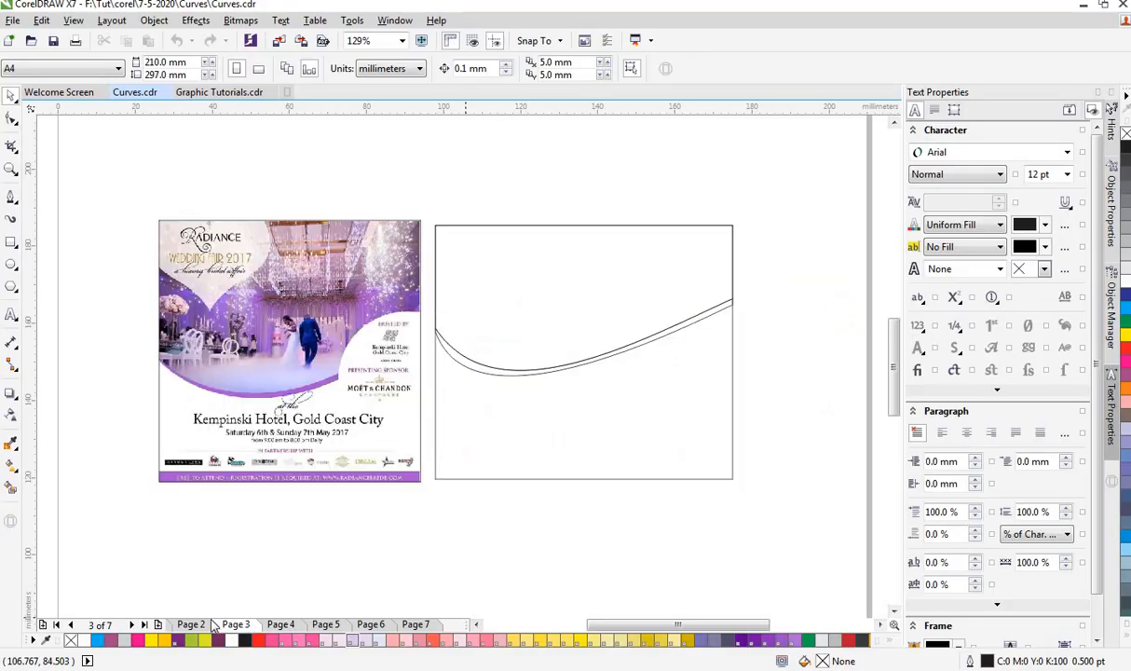
pyautogui.click(201, 626)
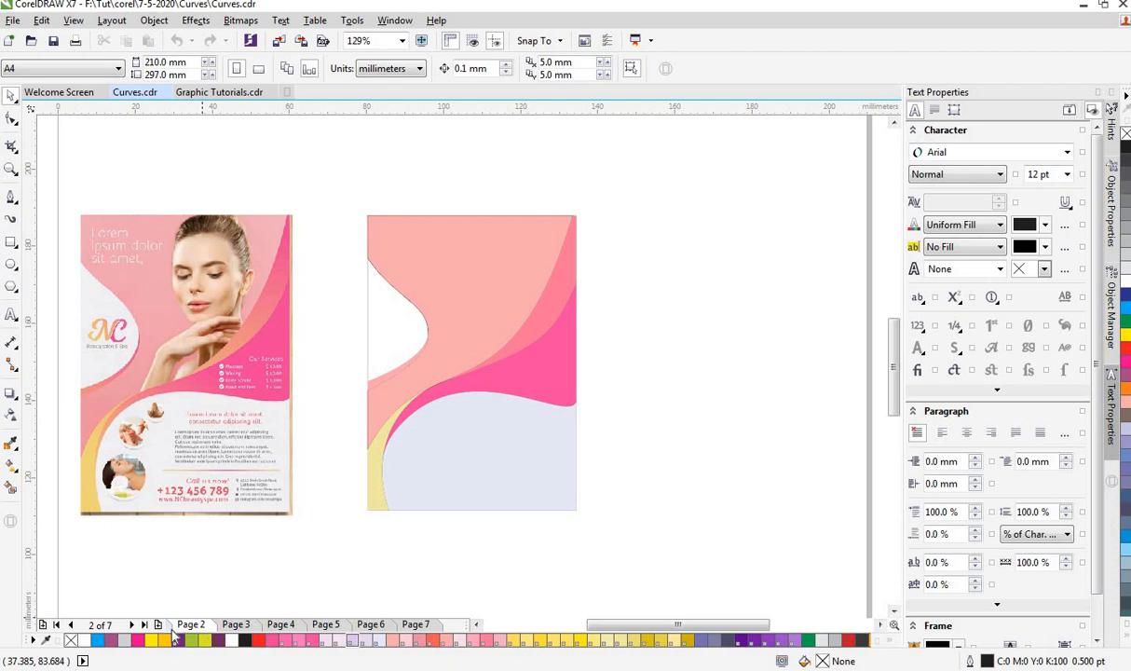
pyautogui.click(172, 629)
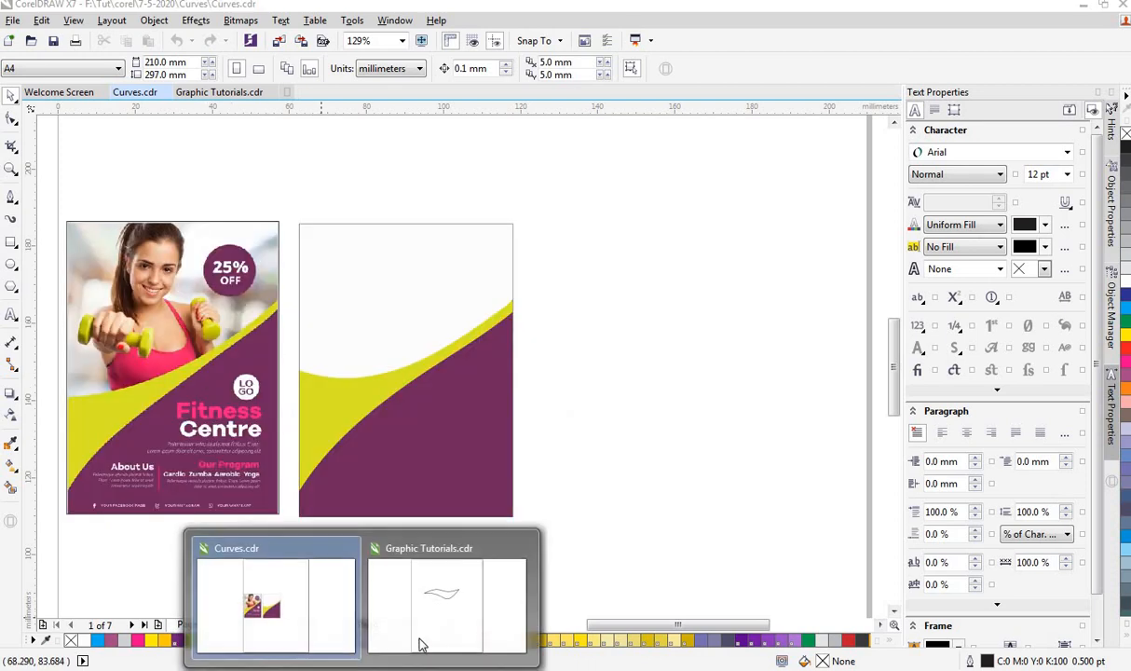
# - Return to Graphic Tutorials.cdr and draw a rectangle about 4.27 by 1.31 inches below the wavy curve
pyautogui.click(428, 636)
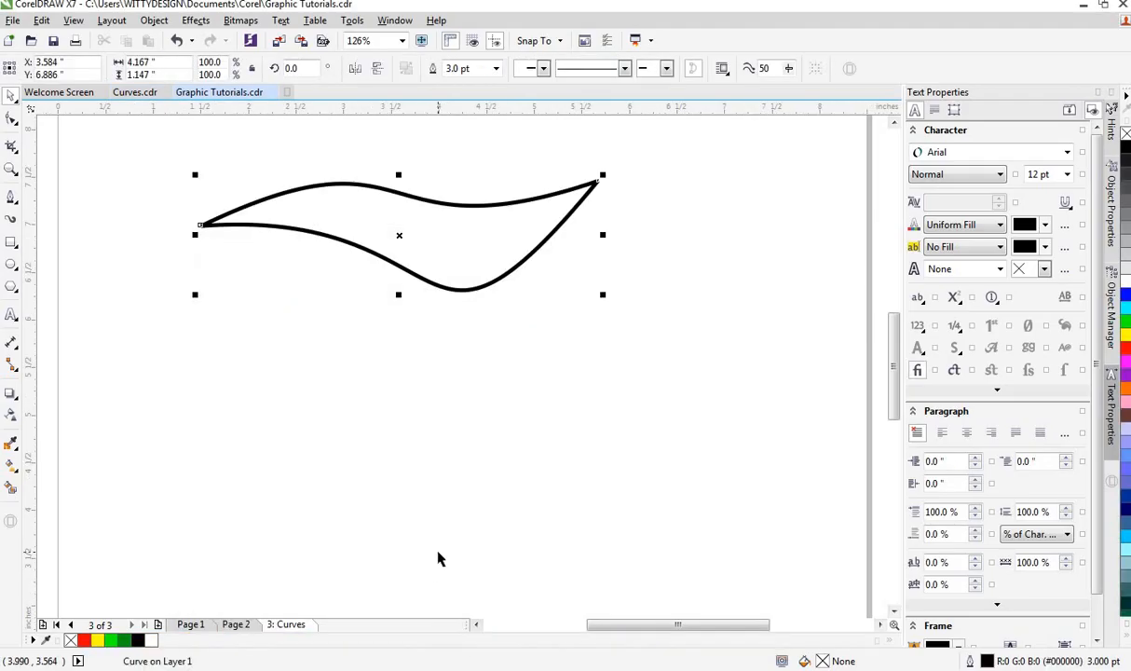
pyautogui.click(11, 243)
pyautogui.moveTo(243, 390); pyautogui.dragTo(651, 515)
pyautogui.click(11, 95)
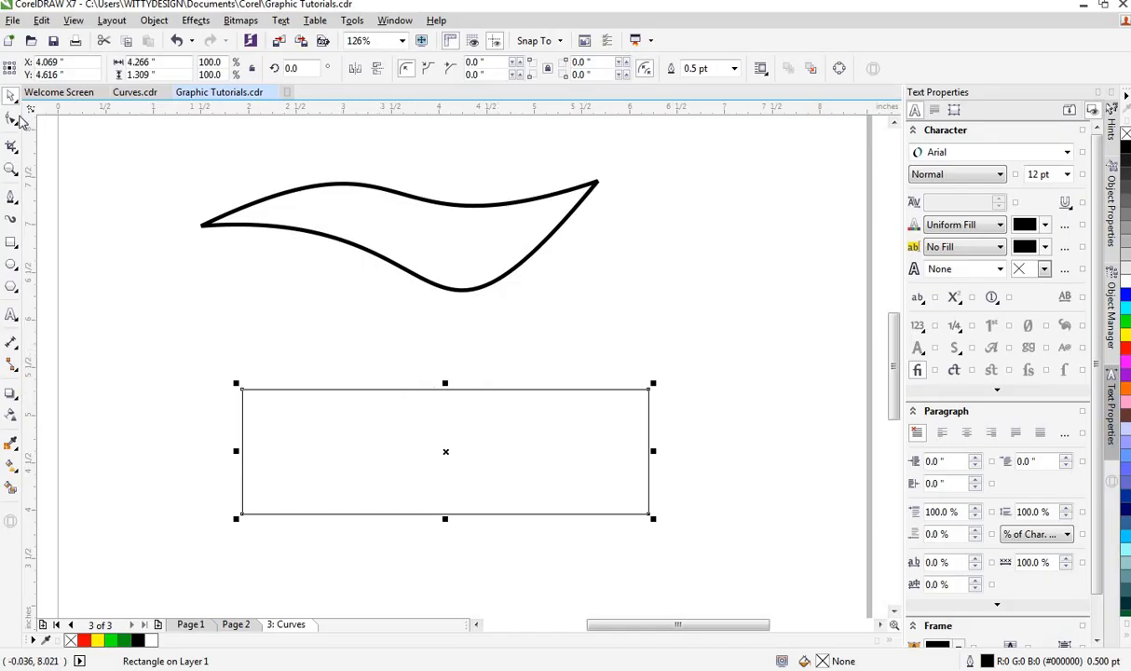
pyautogui.click(12, 119)
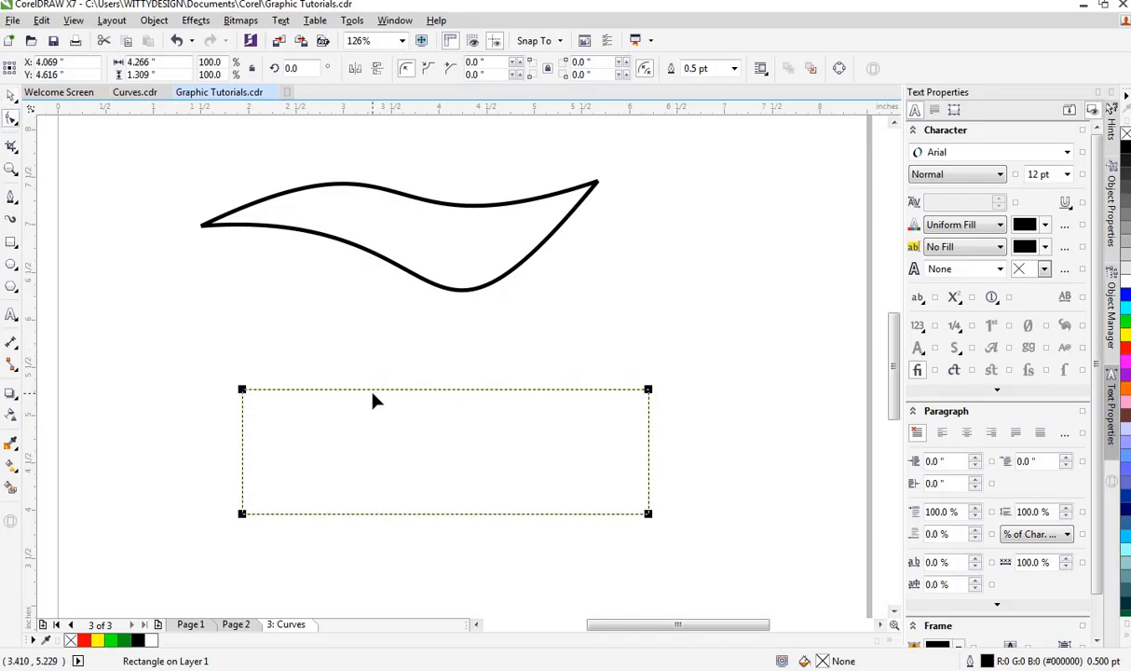
pyautogui.rightClick(439, 389)
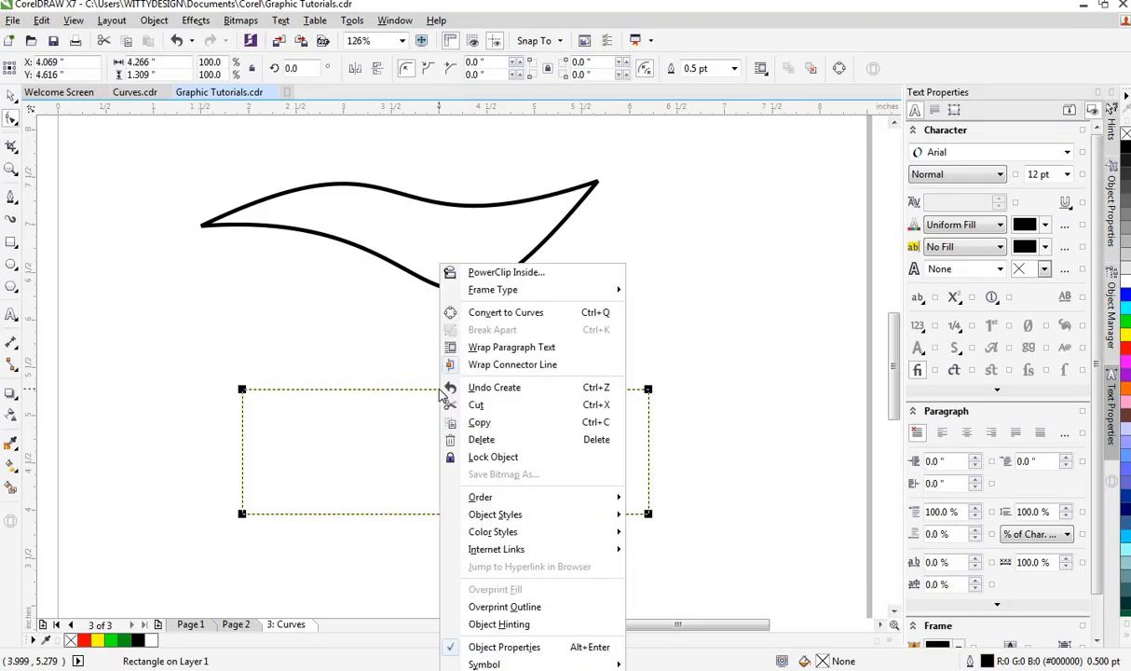
pyautogui.click(414, 391)
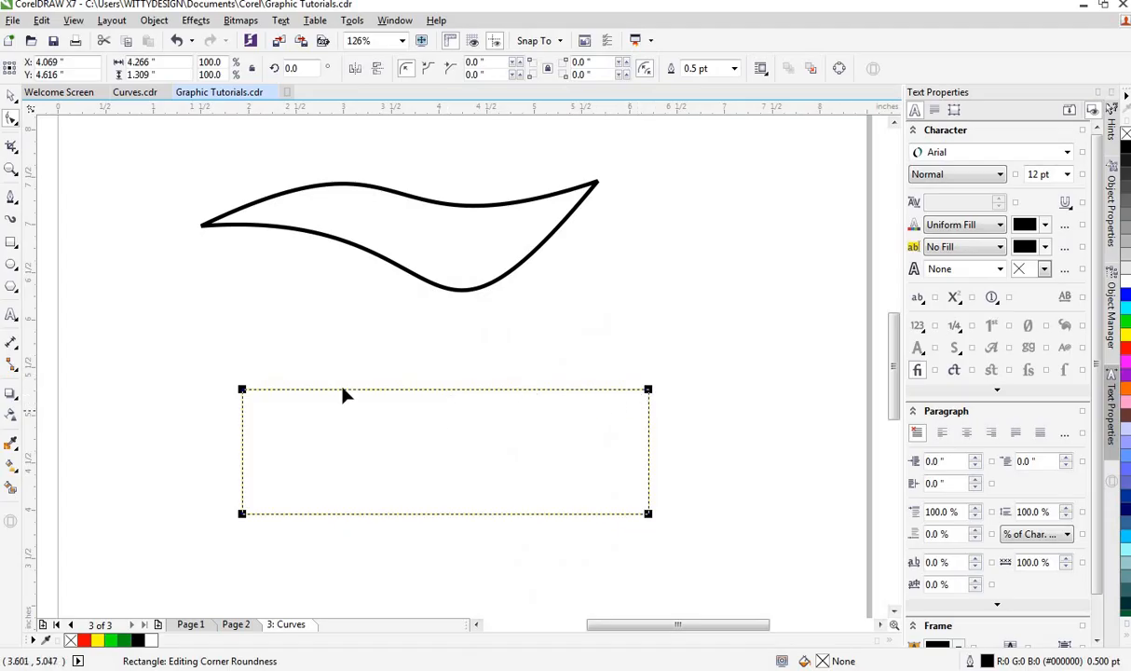
pyautogui.click(11, 98)
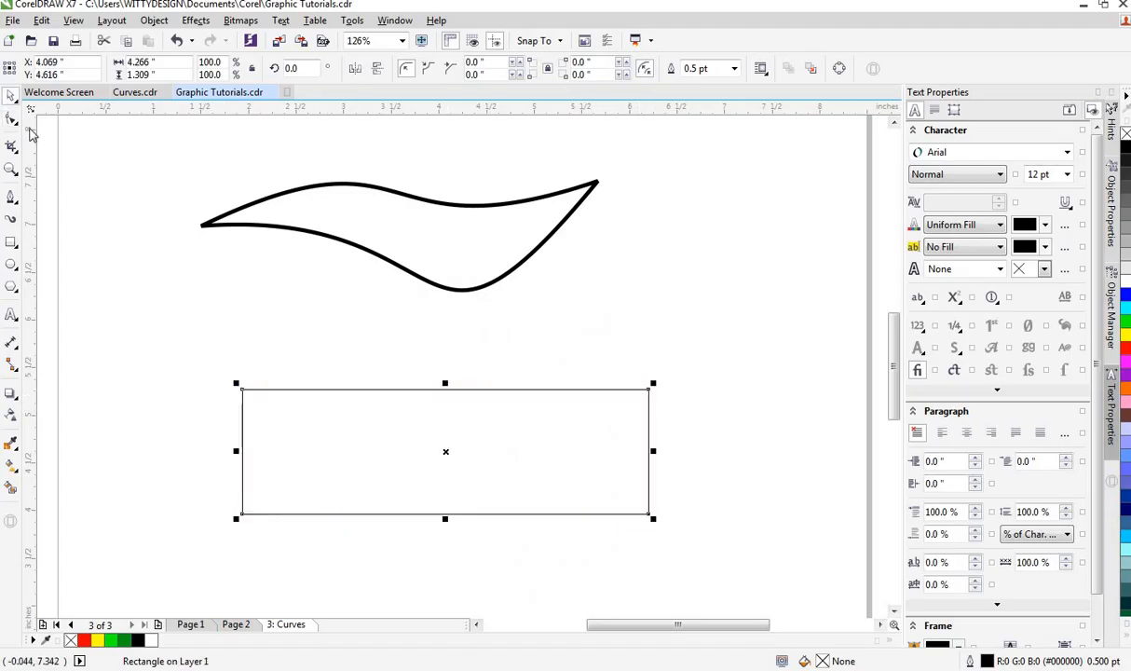
pyautogui.rightClick(391, 451)
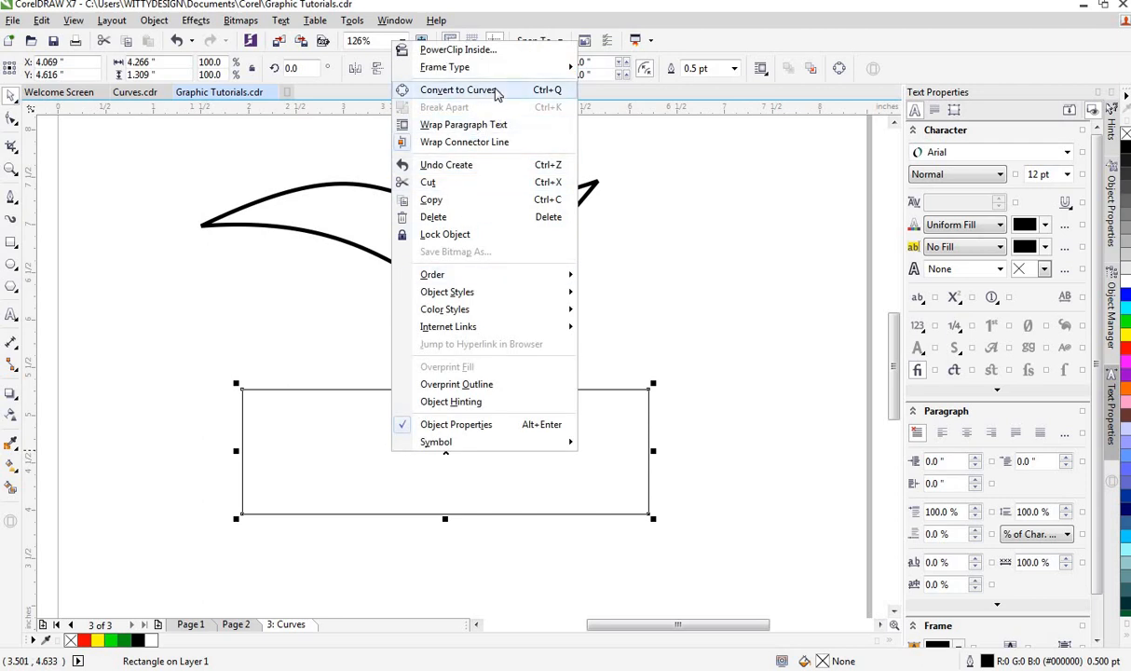
pyautogui.click(344, 492)
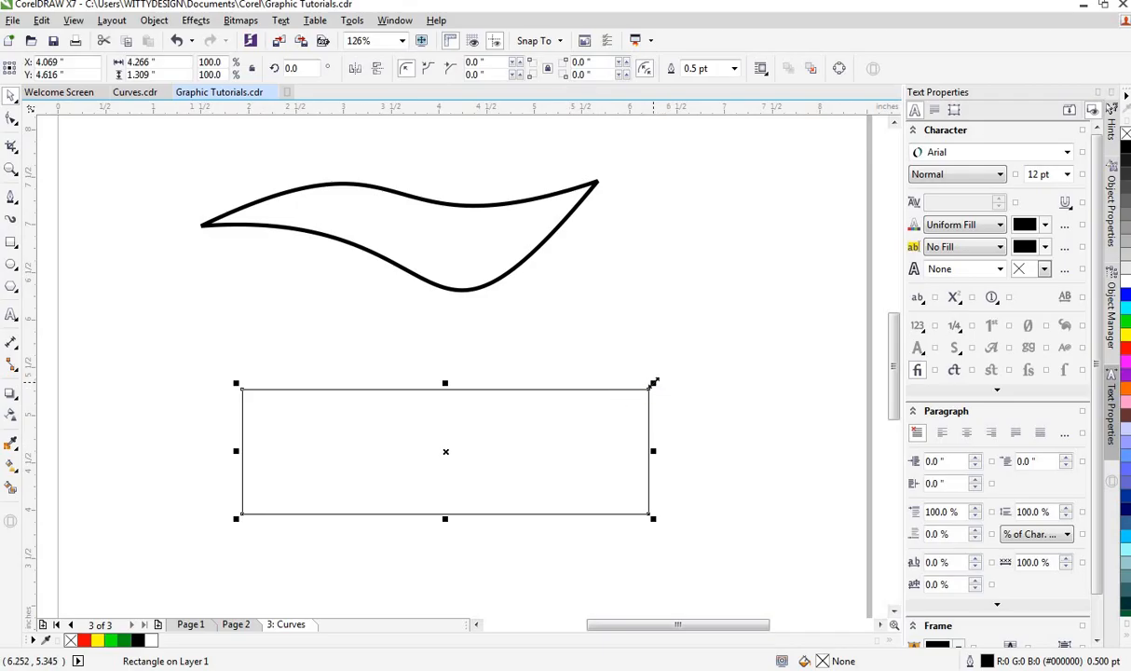
# - Scale the rectangle up slightly from its upper-right corner to about 4.33 by 1.33 inches
pyautogui.moveTo(652, 383); pyautogui.dragTo(658, 341)
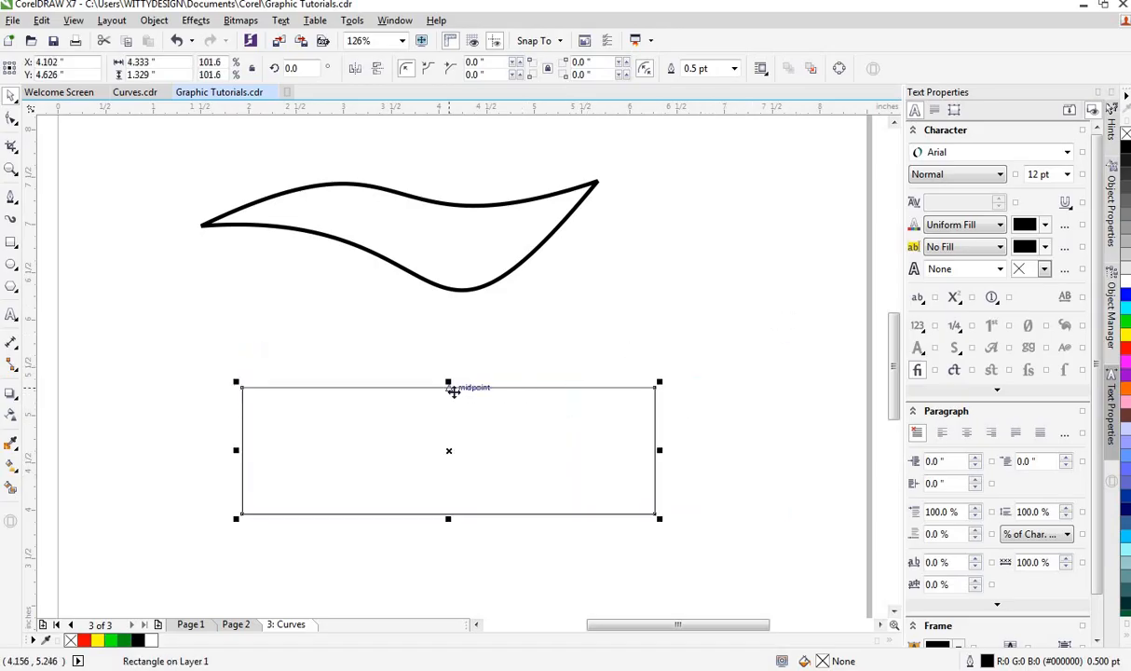
# - Try skewing the rectangle by shifting its upper edge to the right, and undo the skew
pyautogui.click(478, 395)
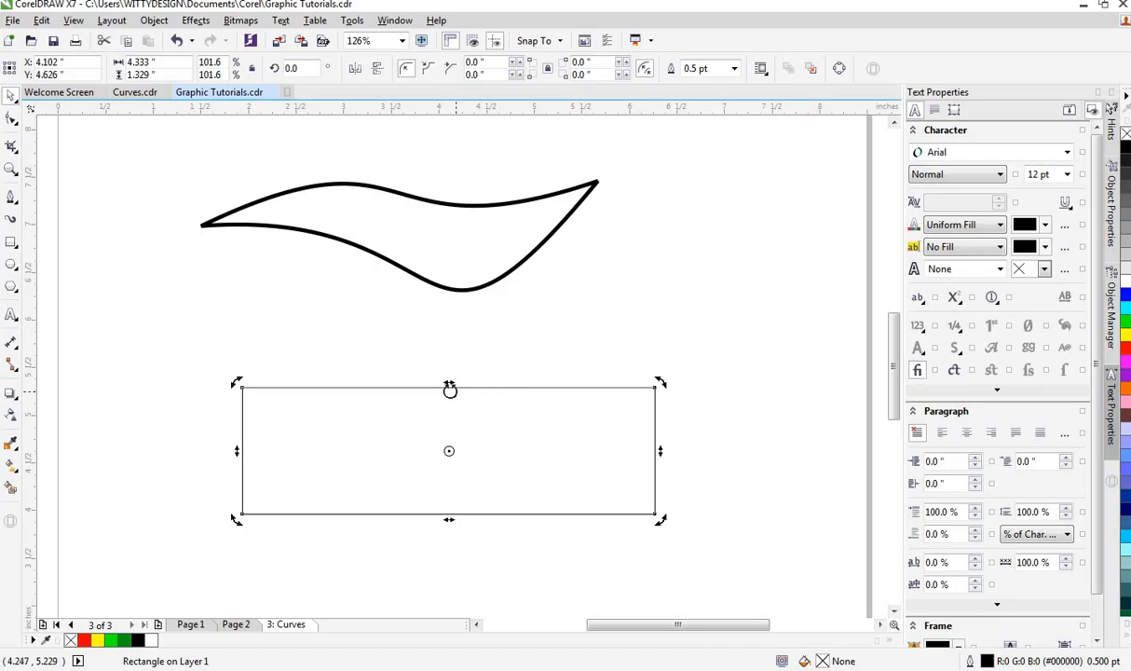
pyautogui.moveTo(449, 376); pyautogui.dragTo(512, 379)
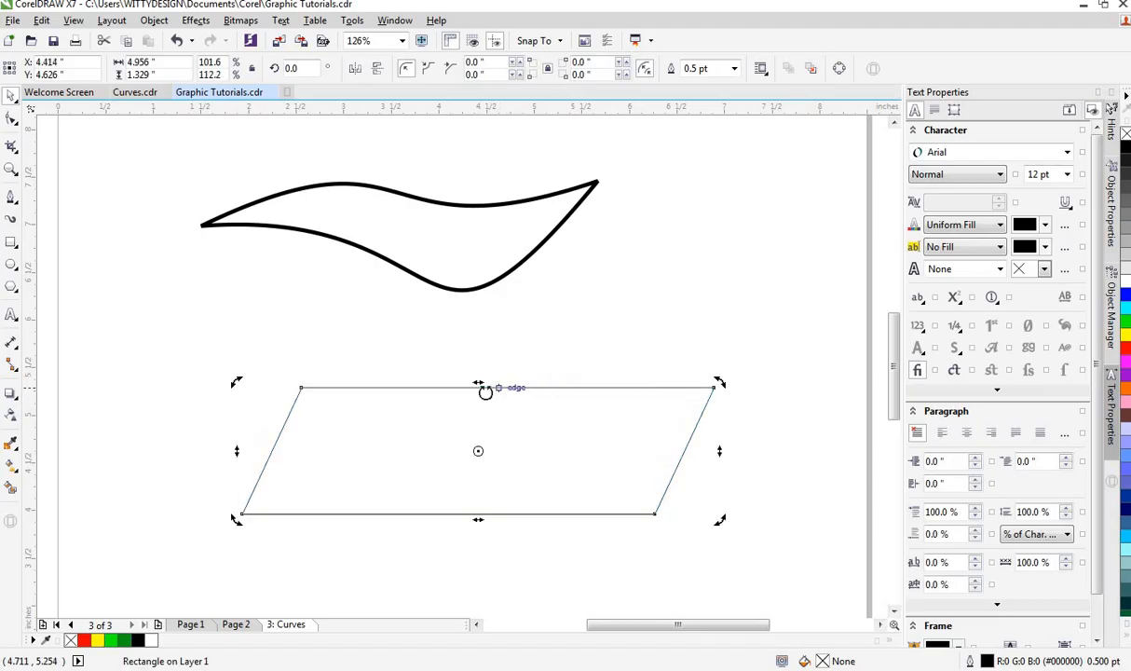
pyautogui.click(453, 396)
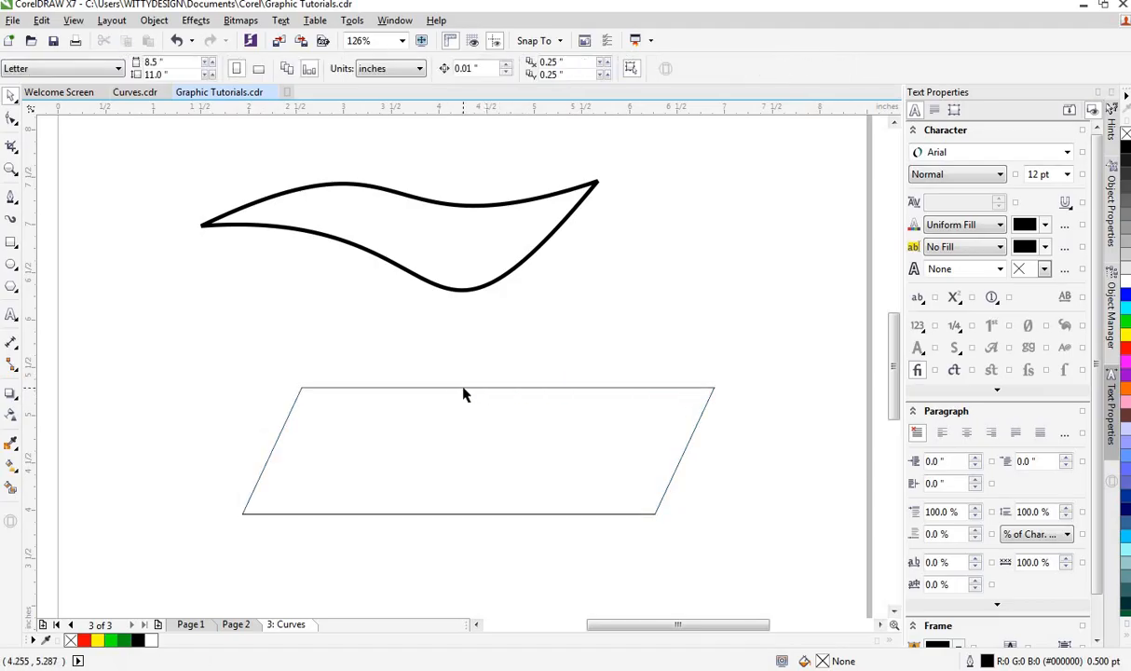
pyautogui.hotkey('ctrl', 'z')
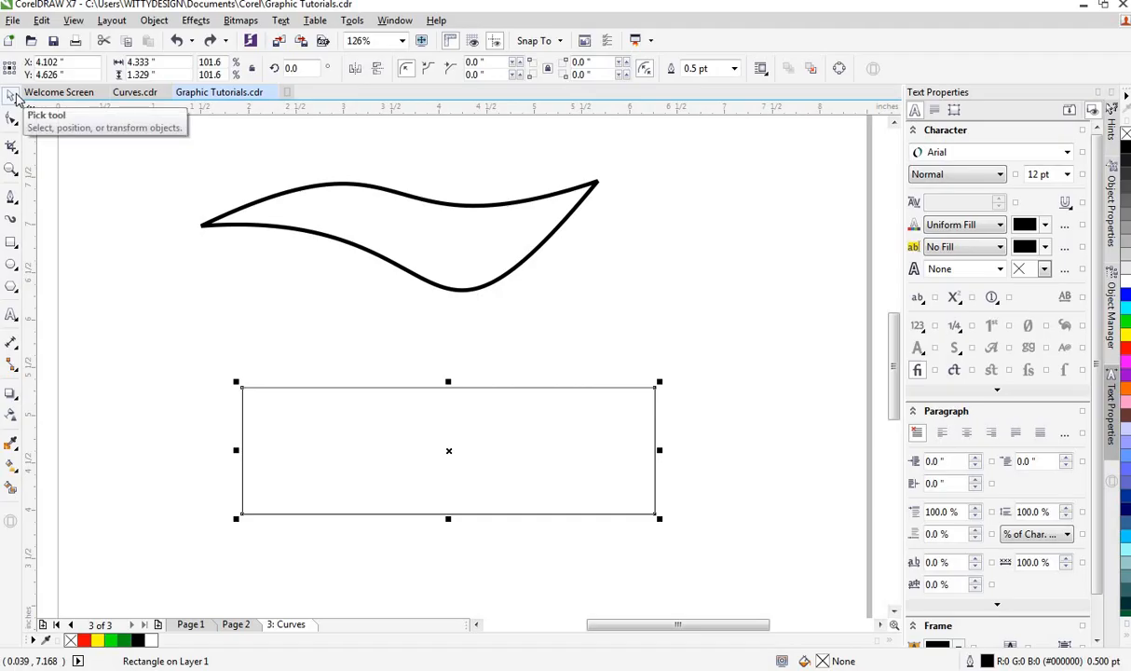
# - Convert the rectangle to curves and select its upper-left node with the Shape tool
pyautogui.rightClick(395, 389)
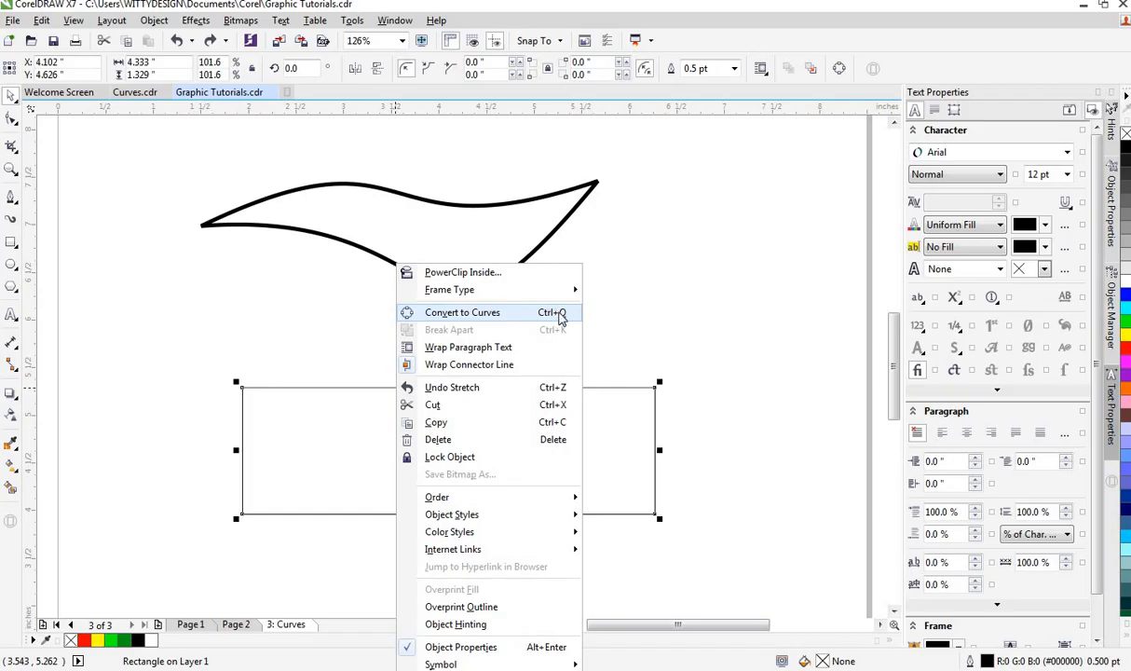
pyautogui.click(559, 318)
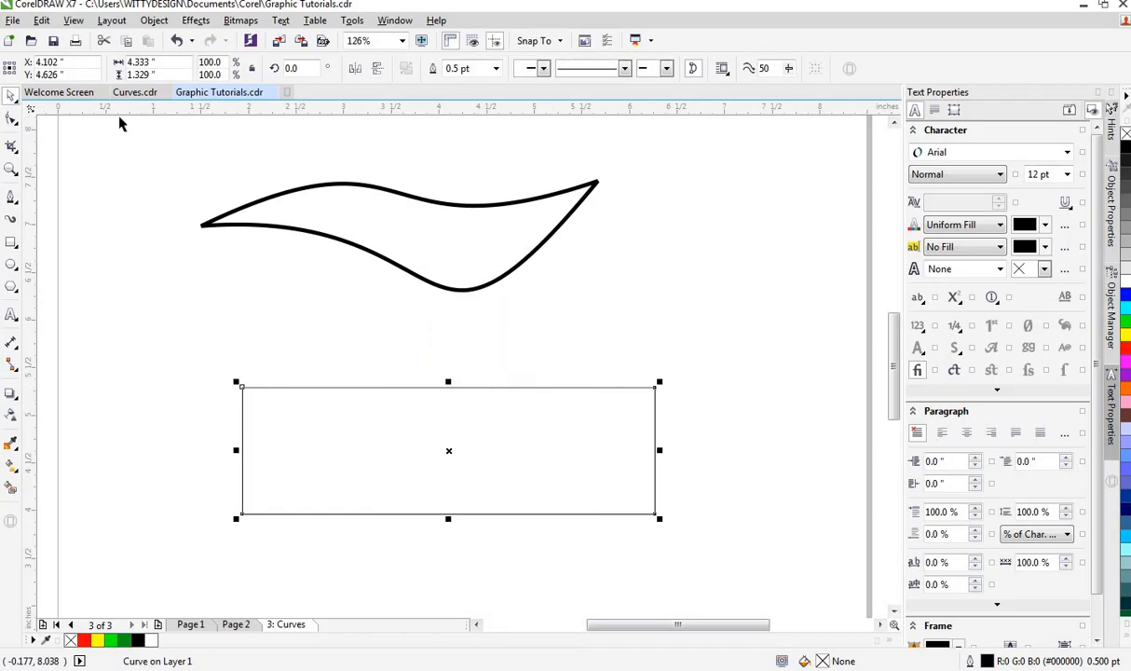
pyautogui.click(12, 119)
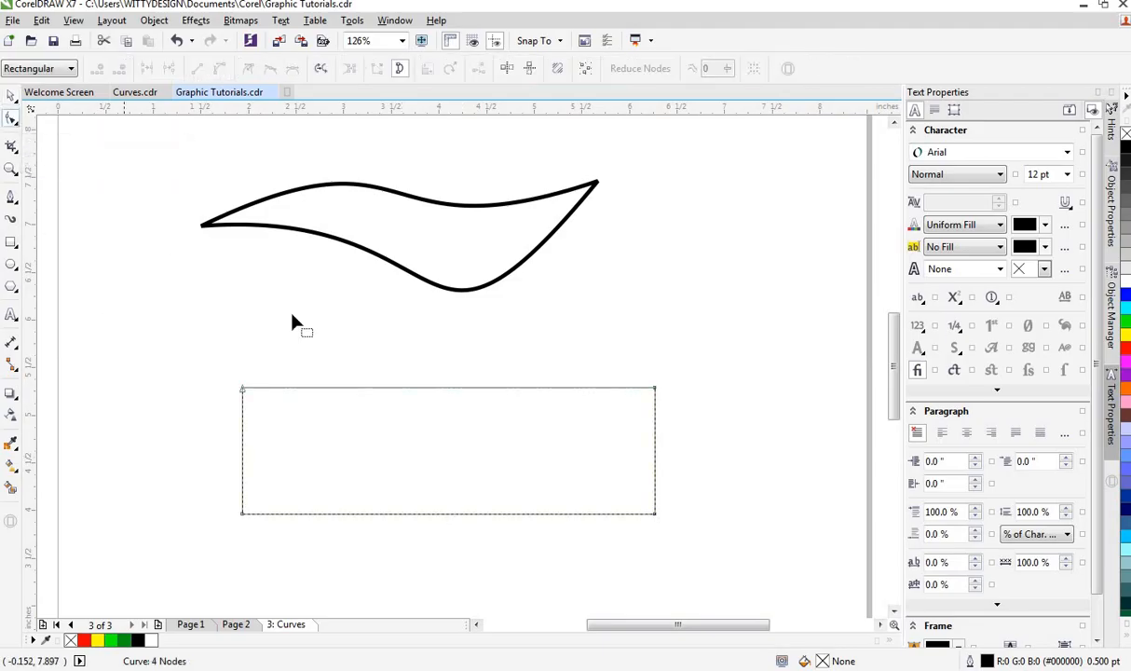
pyautogui.click(242, 389)
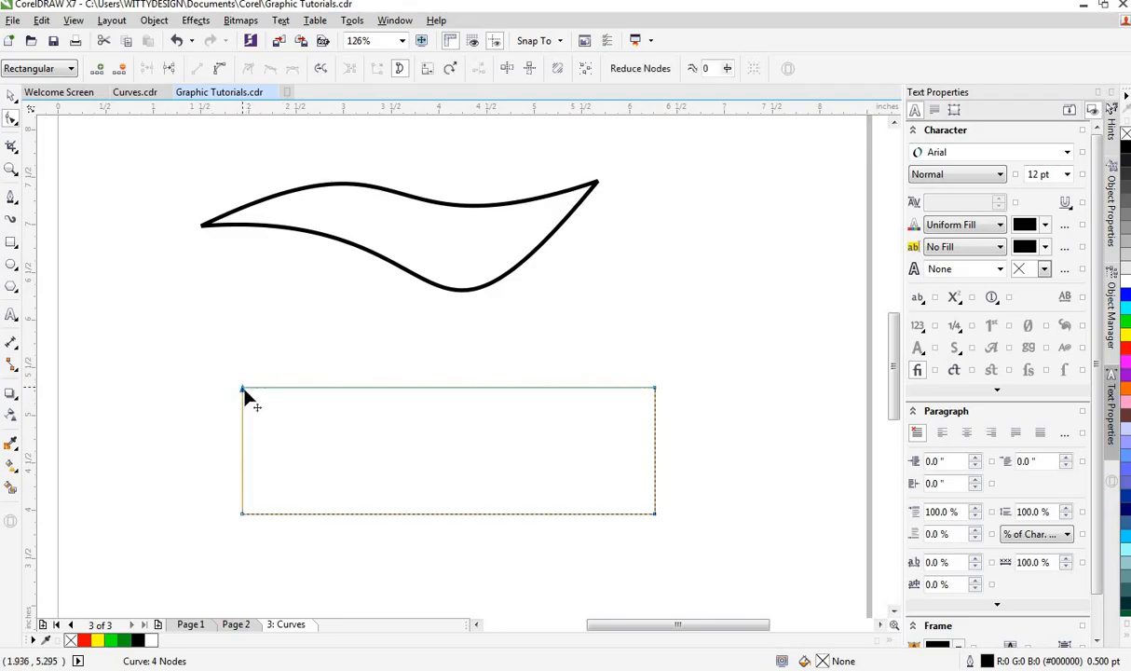
# - Add a node midway along the rectangle's upper edge and move it to just above the upper-right corner
pyautogui.rightClick(438, 390)
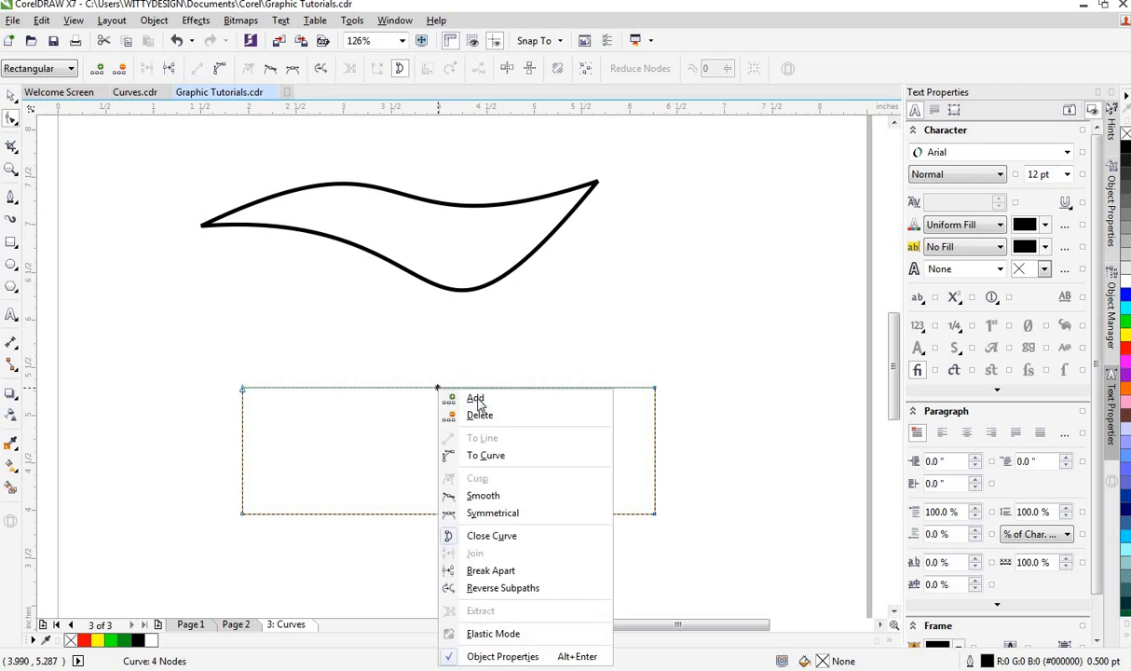
pyautogui.click(477, 398)
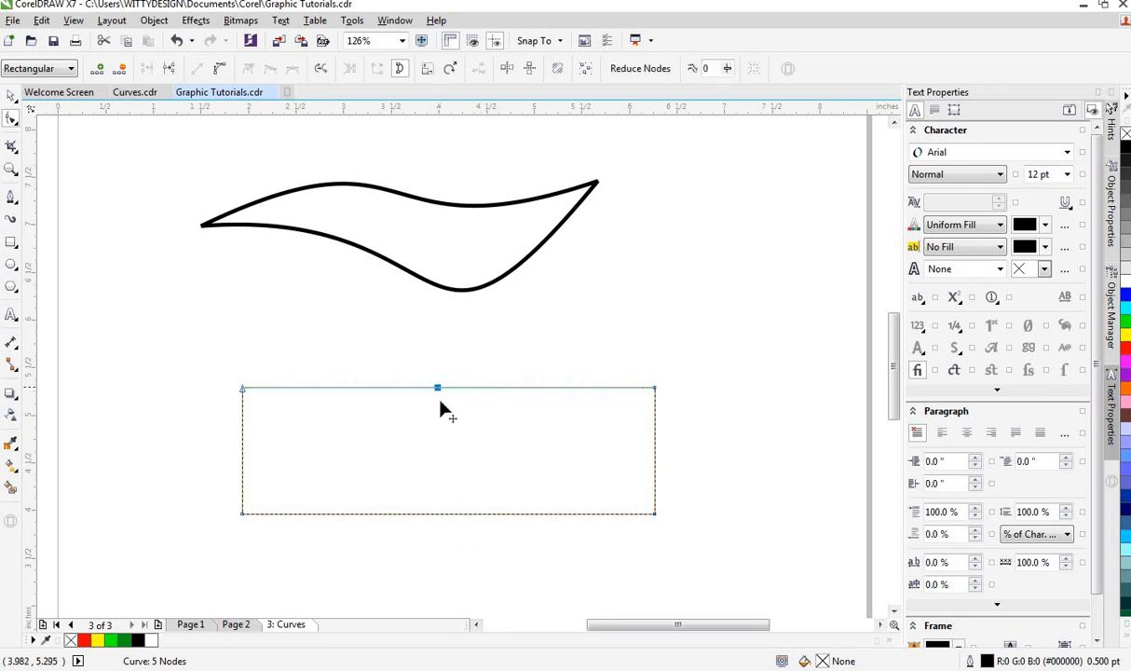
pyautogui.moveTo(439, 401); pyautogui.dragTo(449, 440)
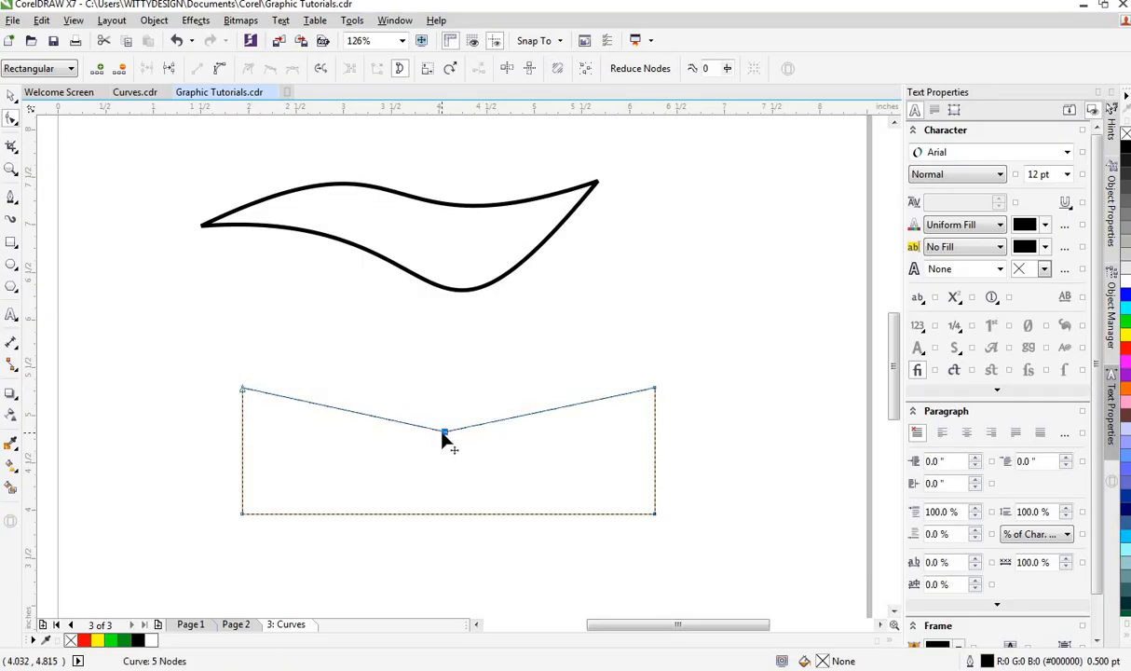
pyautogui.moveTo(447, 436); pyautogui.dragTo(641, 331)
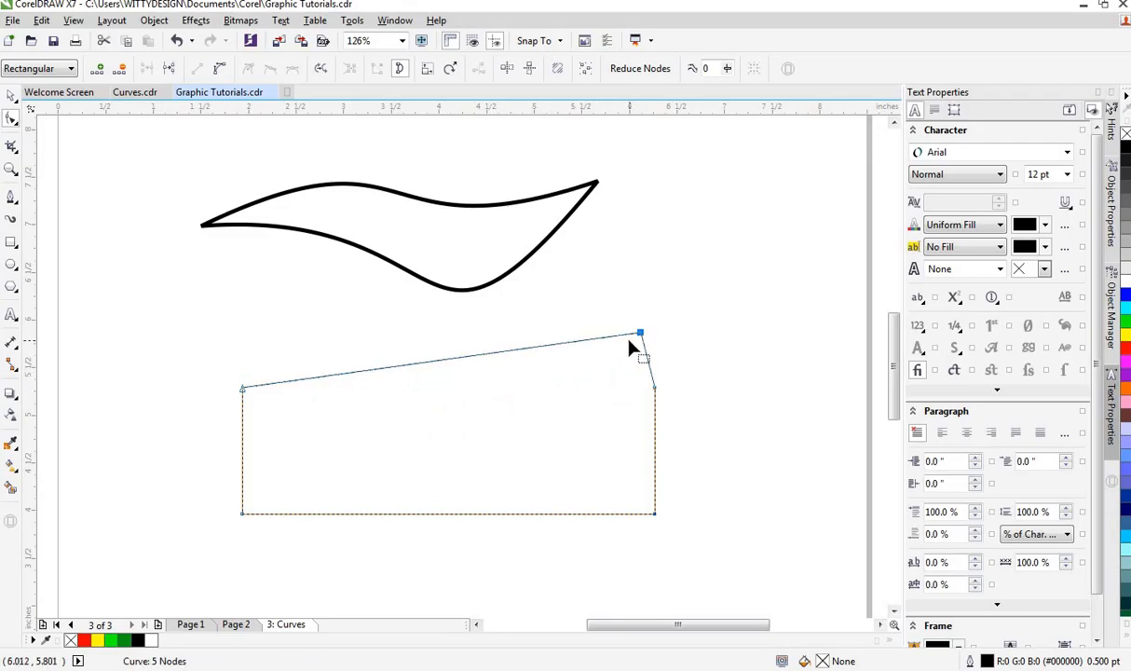
# - Add two nodes on the shape's lower edge, pulling the left one down and the right one up into the shape
pyautogui.doubleClick(318, 513)
pyautogui.moveTo(313, 515); pyautogui.dragTo(305, 553)
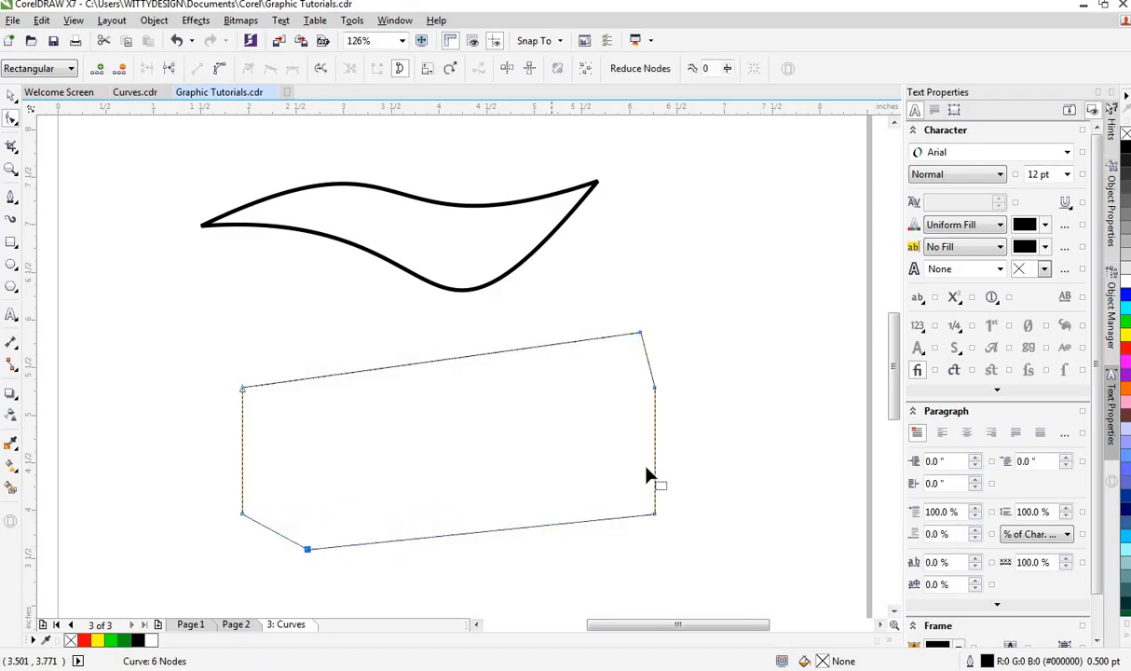
pyautogui.doubleClick(589, 529)
pyautogui.moveTo(587, 526); pyautogui.dragTo(499, 454)
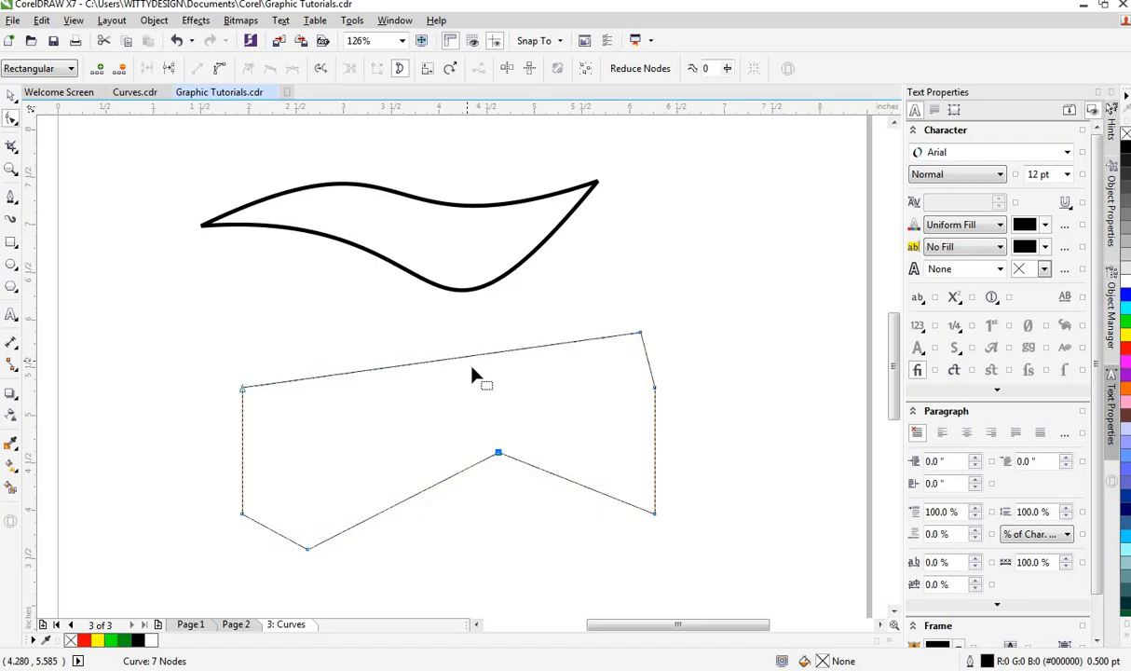
# - Delete the left added node on the shape's lower edge, convert the segment beside the other added node to a curve, and delete that node too
pyautogui.rightClick(479, 464)
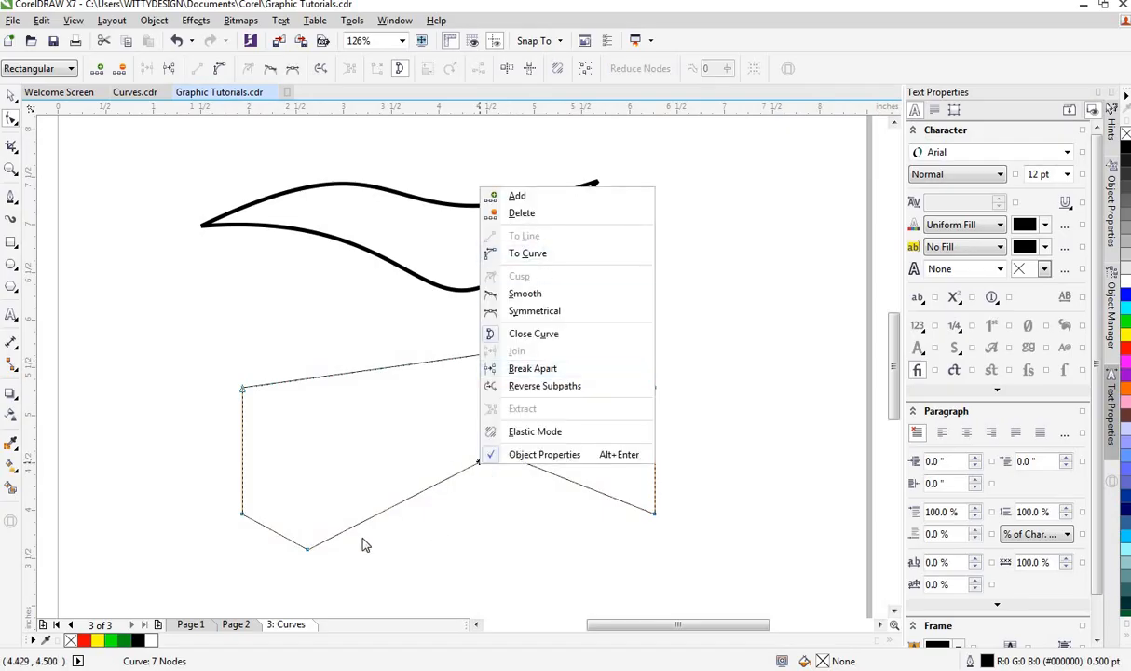
pyautogui.click(308, 550)
pyautogui.rightClick(307, 550)
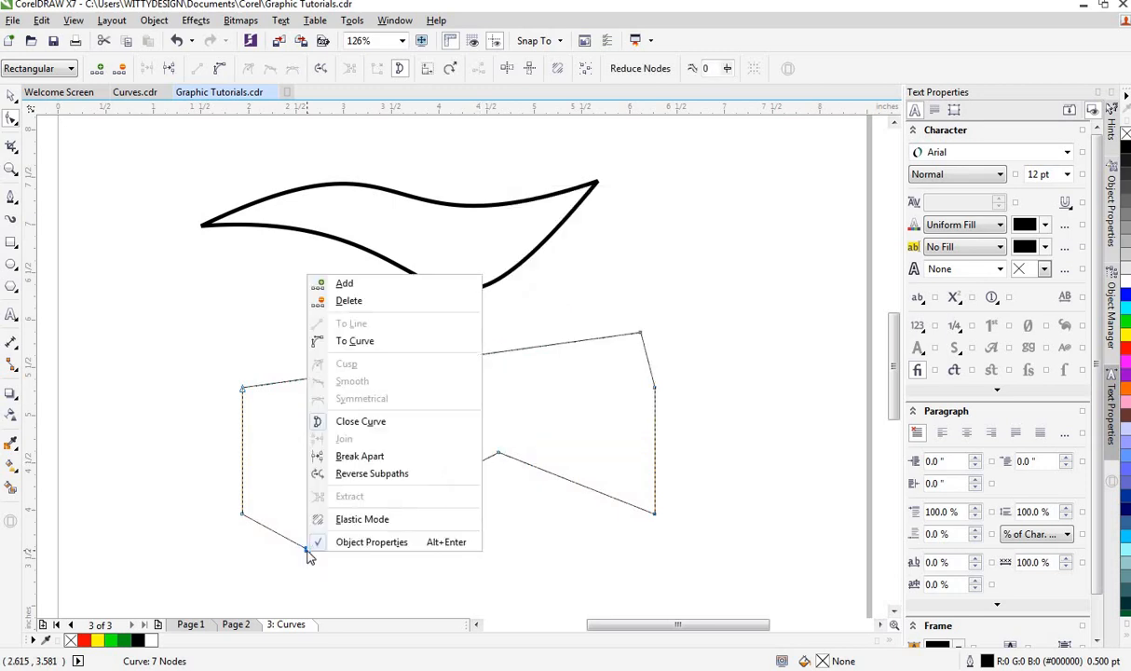
pyautogui.click(383, 307)
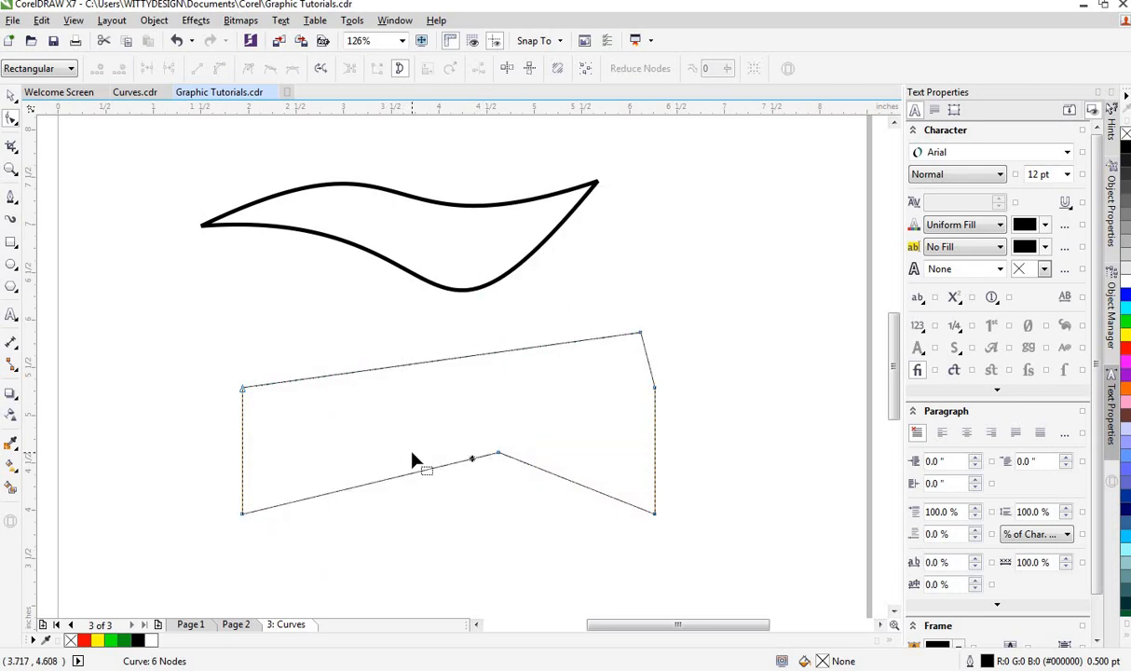
pyautogui.rightClick(499, 454)
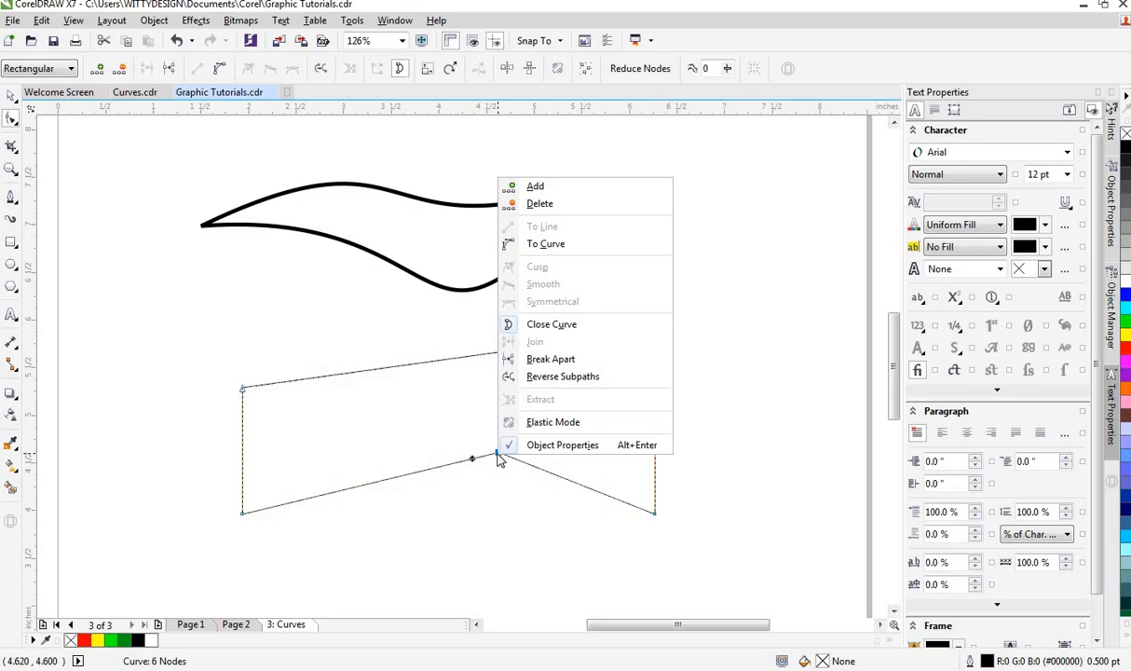
pyautogui.click(552, 247)
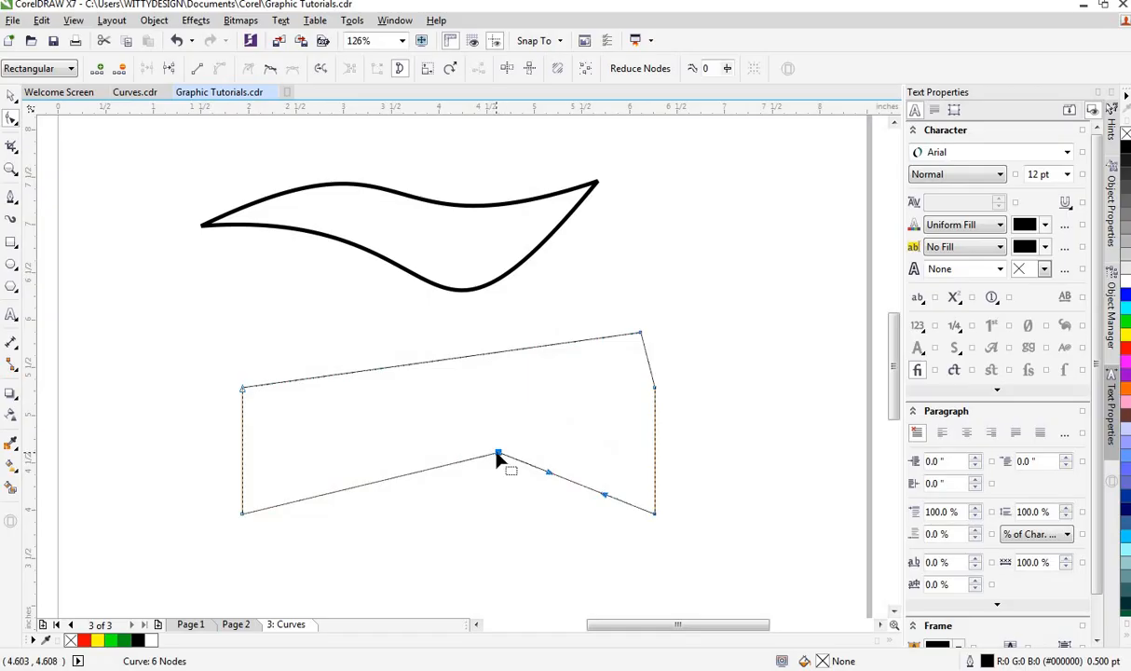
pyautogui.press('Delete')
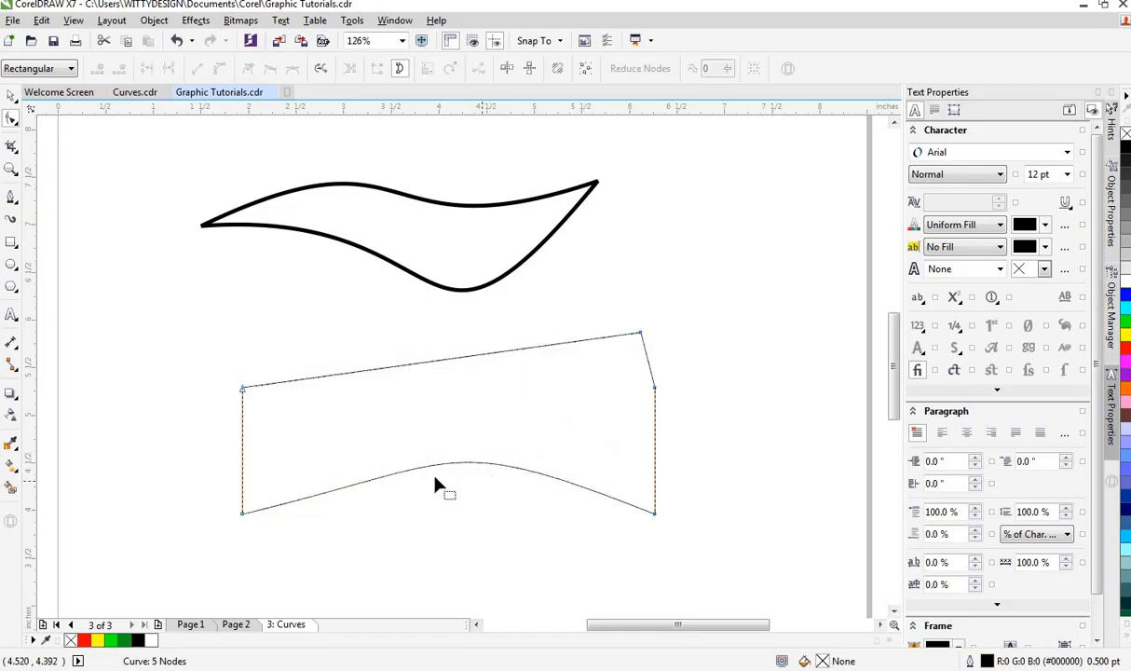
# - Bend the shape's lower edge into an S-wave by raising its right control handle and lowering its left one
pyautogui.click(242, 514)
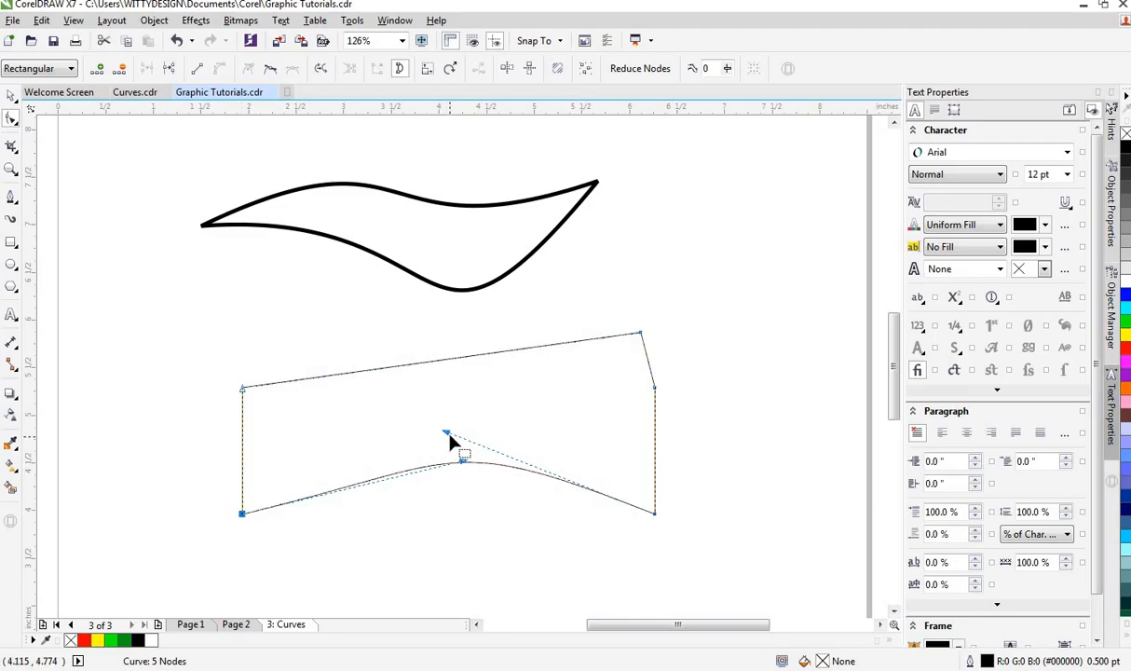
pyautogui.moveTo(447, 435); pyautogui.dragTo(485, 379)
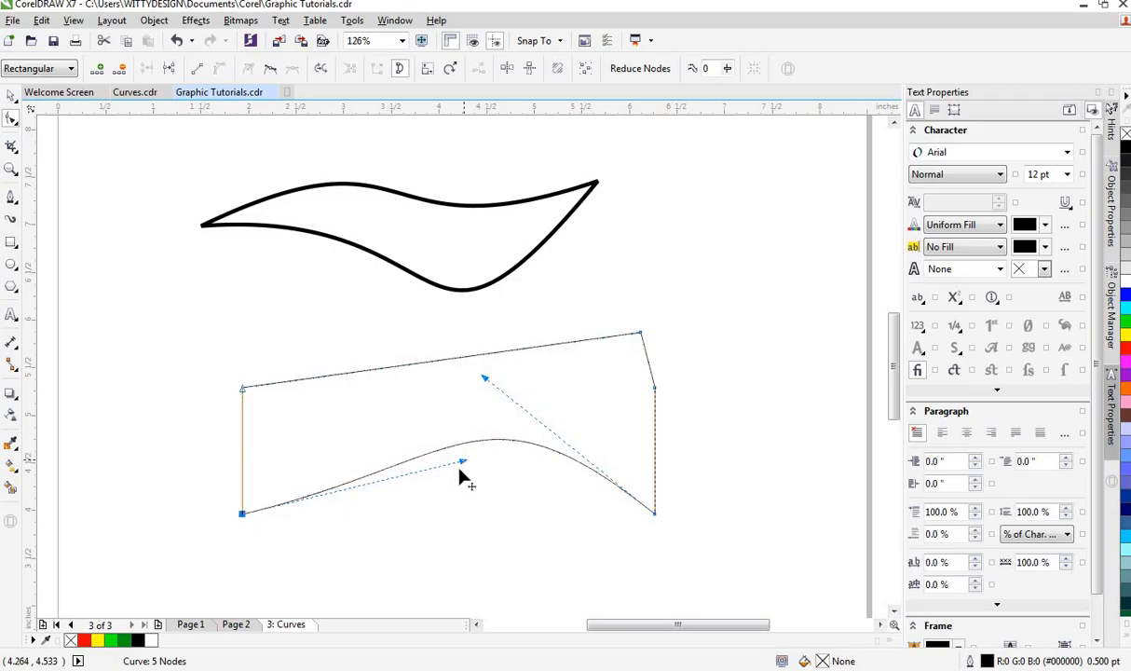
pyautogui.moveTo(463, 464); pyautogui.dragTo(452, 543)
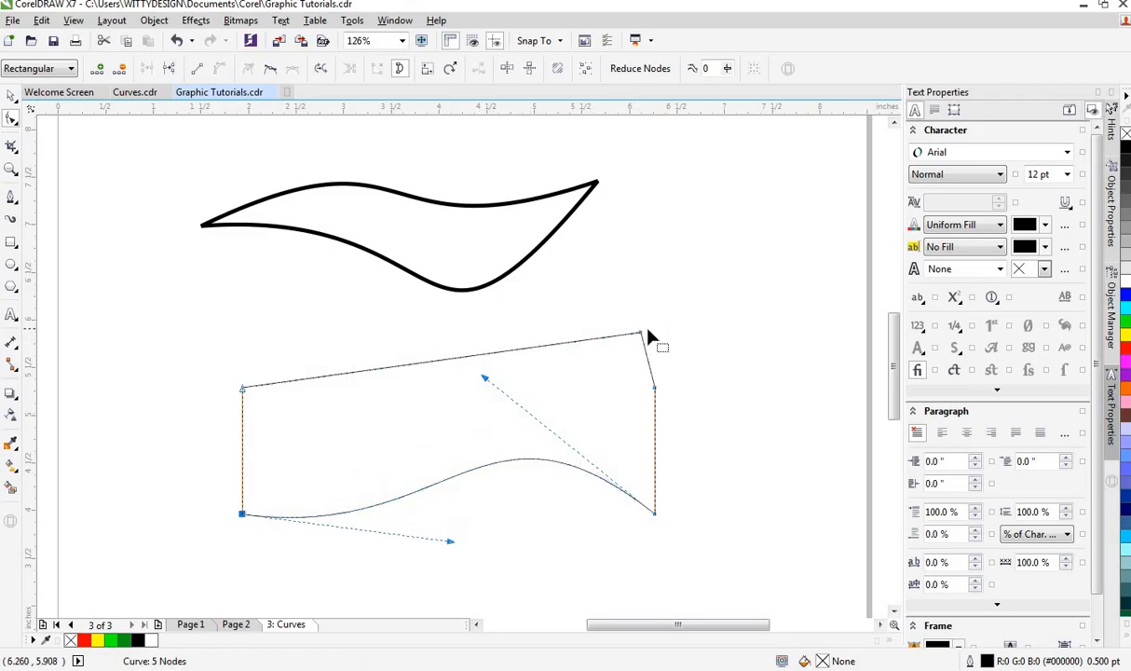
# - Convert the shape's upper edge to a curve and bend it into an S-wave, left control handle down and right one up
pyautogui.rightClick(455, 360)
pyautogui.click(504, 425)
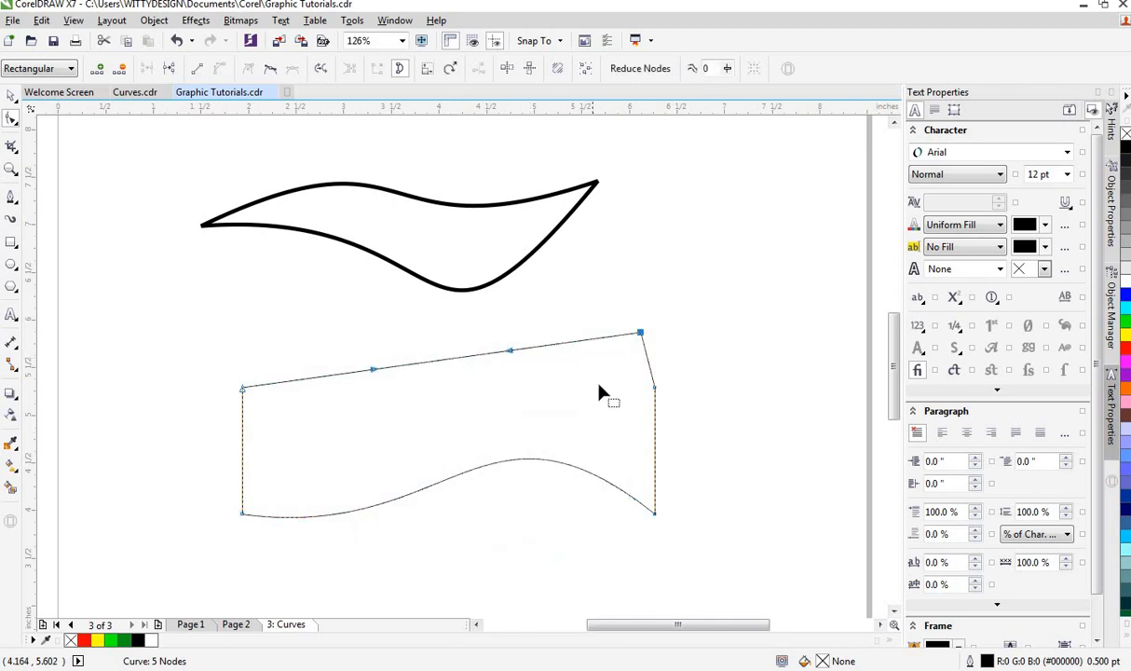
pyautogui.click(370, 387)
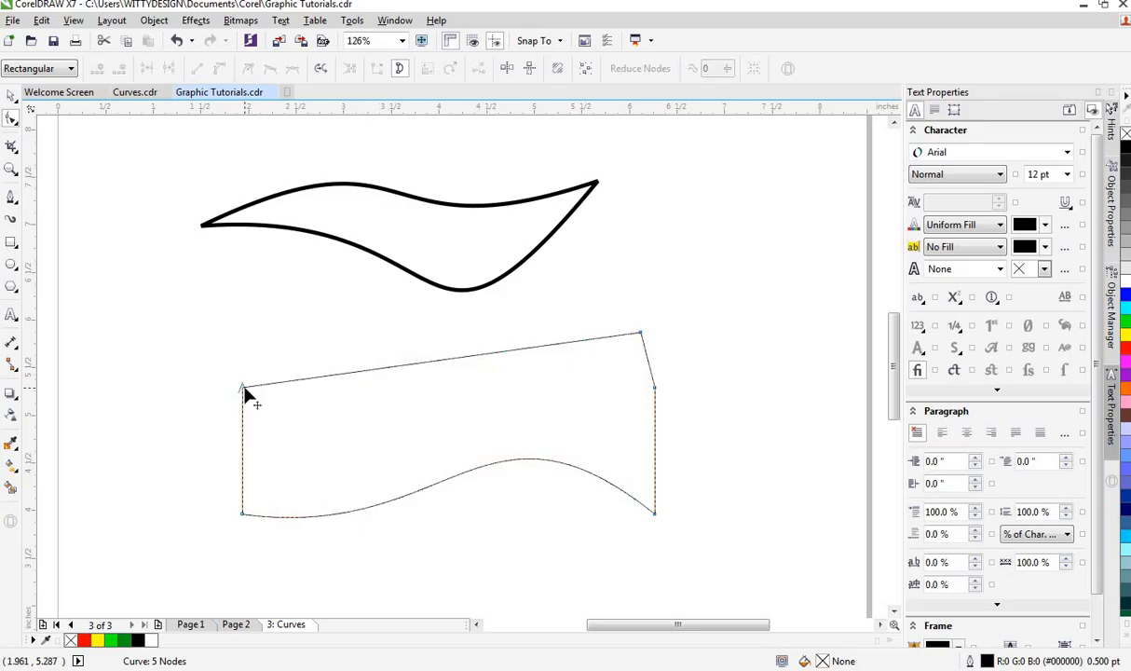
pyautogui.click(400, 367)
pyautogui.moveTo(371, 373); pyautogui.dragTo(373, 424)
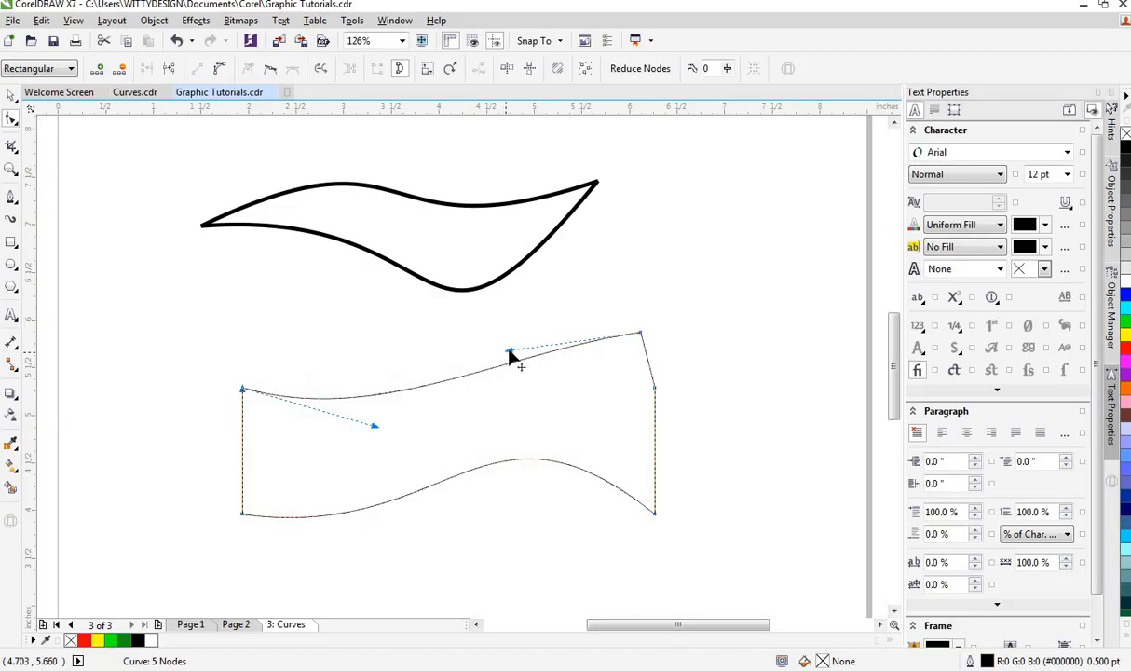
pyautogui.moveTo(511, 354); pyautogui.dragTo(532, 304)
pyautogui.moveTo(375, 427); pyautogui.dragTo(350, 470)
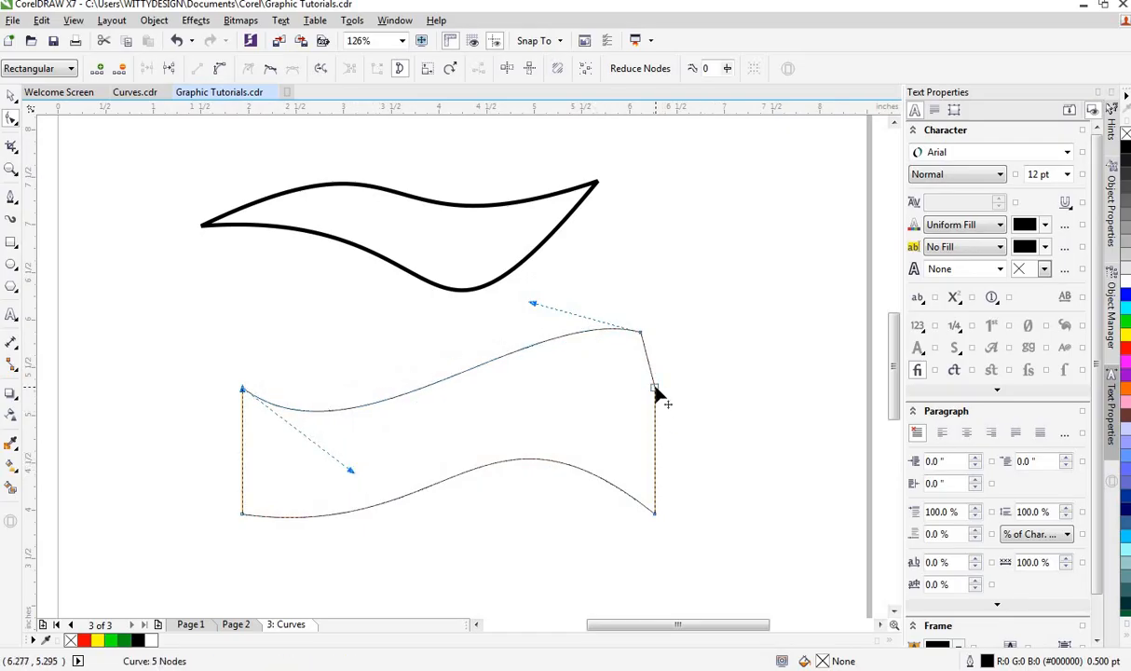
# - Delete the intermediate node on the shape's right side, and try adding a node on that edge and removing it again
pyautogui.press('Delete')
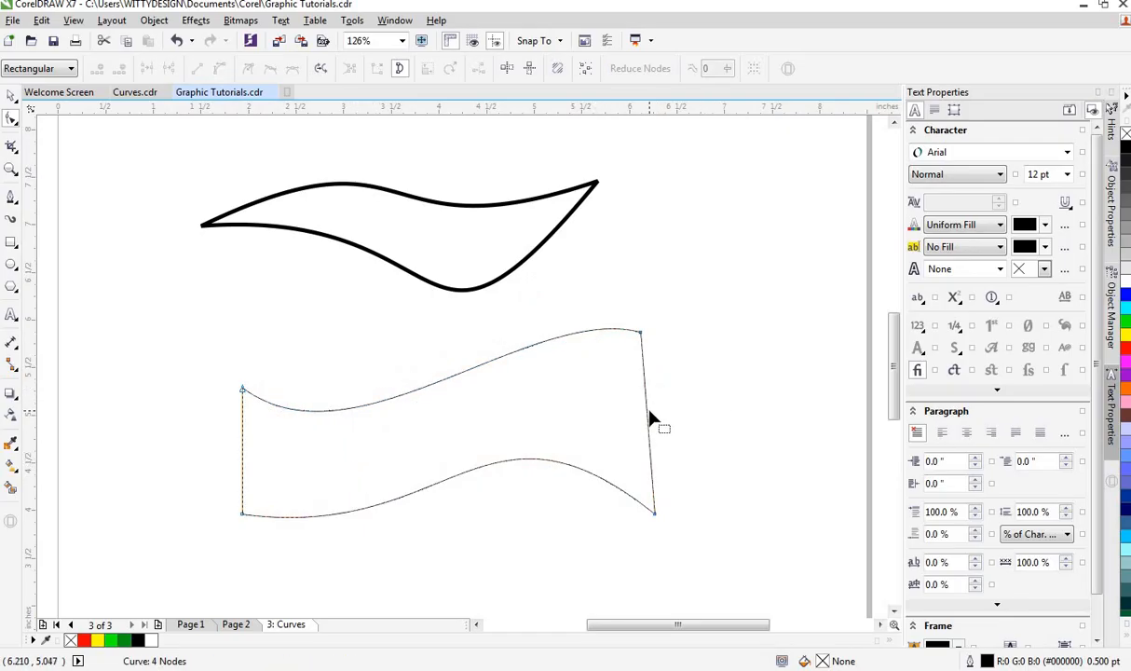
pyautogui.click(648, 414)
pyautogui.doubleClick(648, 413)
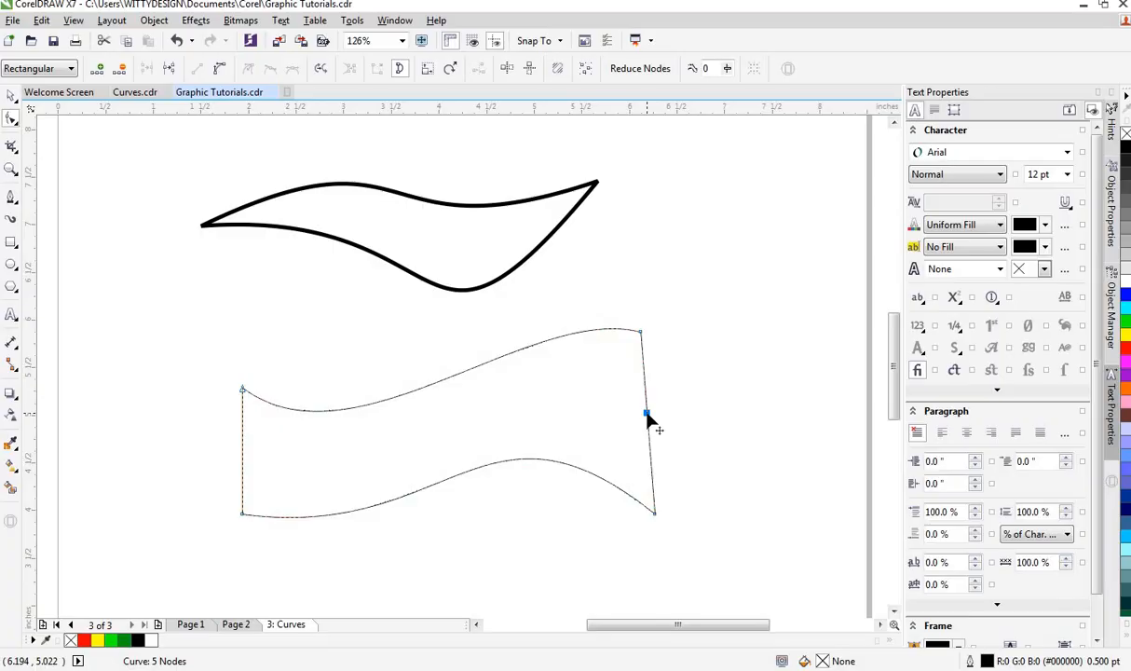
pyautogui.doubleClick(648, 415)
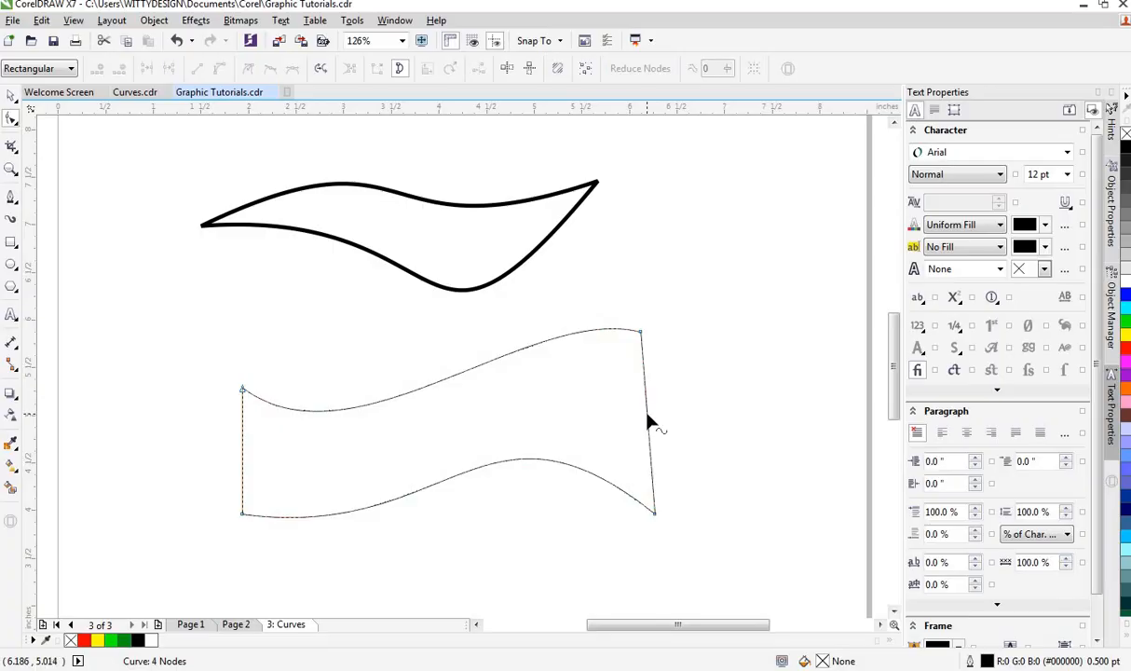
pyautogui.click(640, 334)
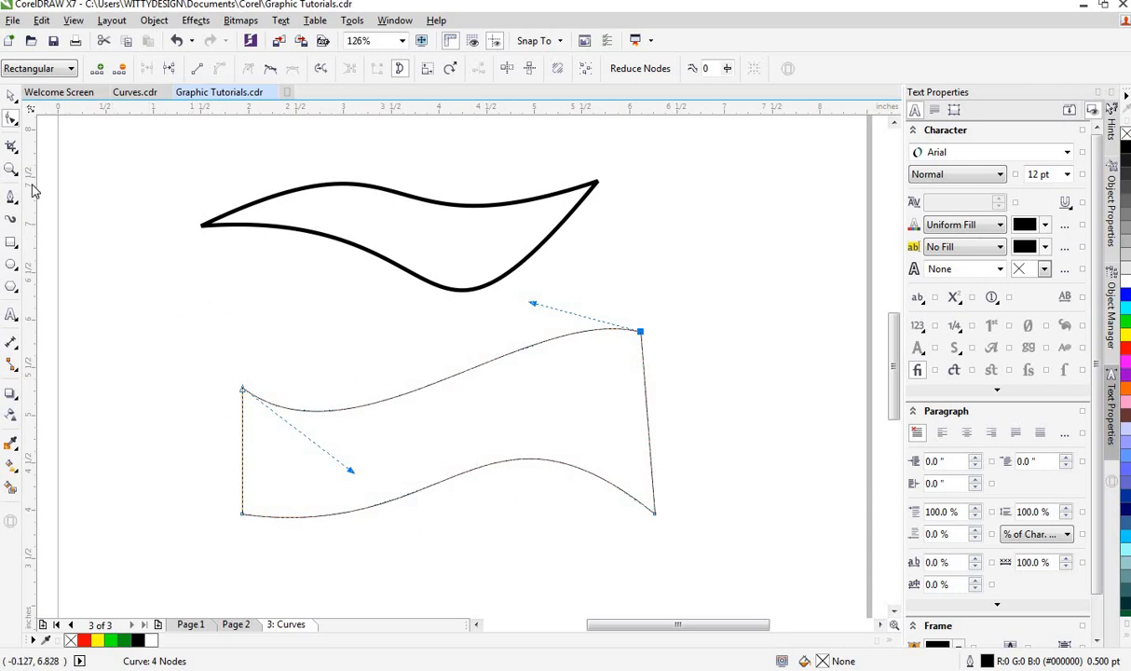
# - Select the whole wavy rectangle shape and delete it from the page, keeping the thick black reference shape
pyautogui.click(11, 97)
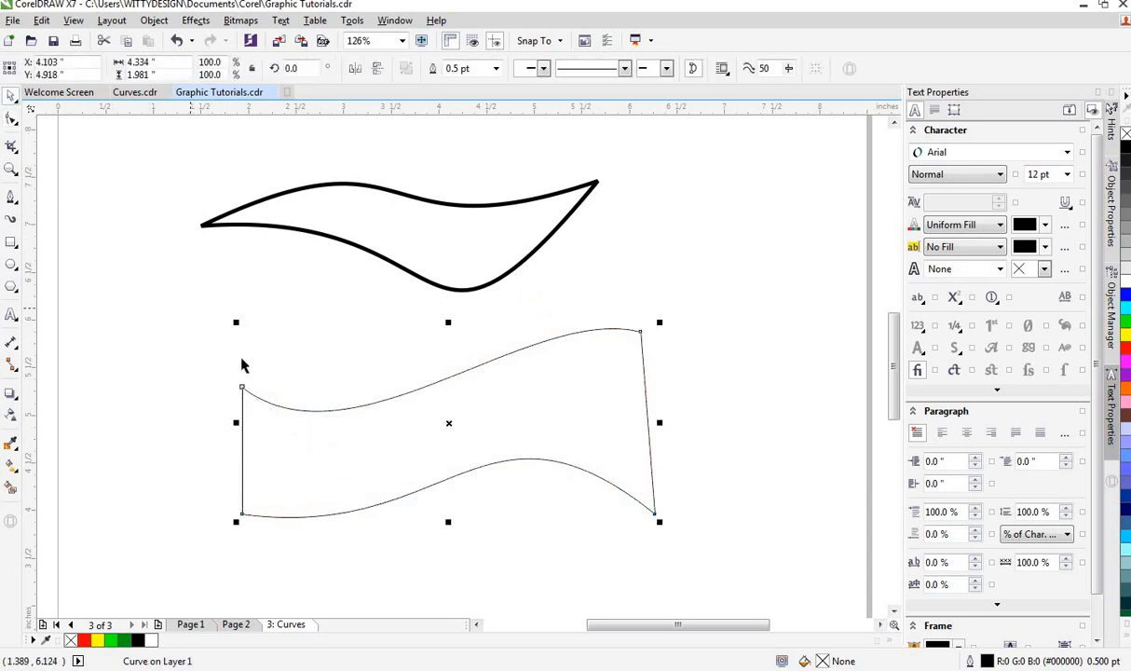
pyautogui.moveTo(190, 308); pyautogui.dragTo(756, 560)
pyautogui.moveTo(668, 457); pyautogui.dragTo(657, 443)
pyautogui.press('Delete')
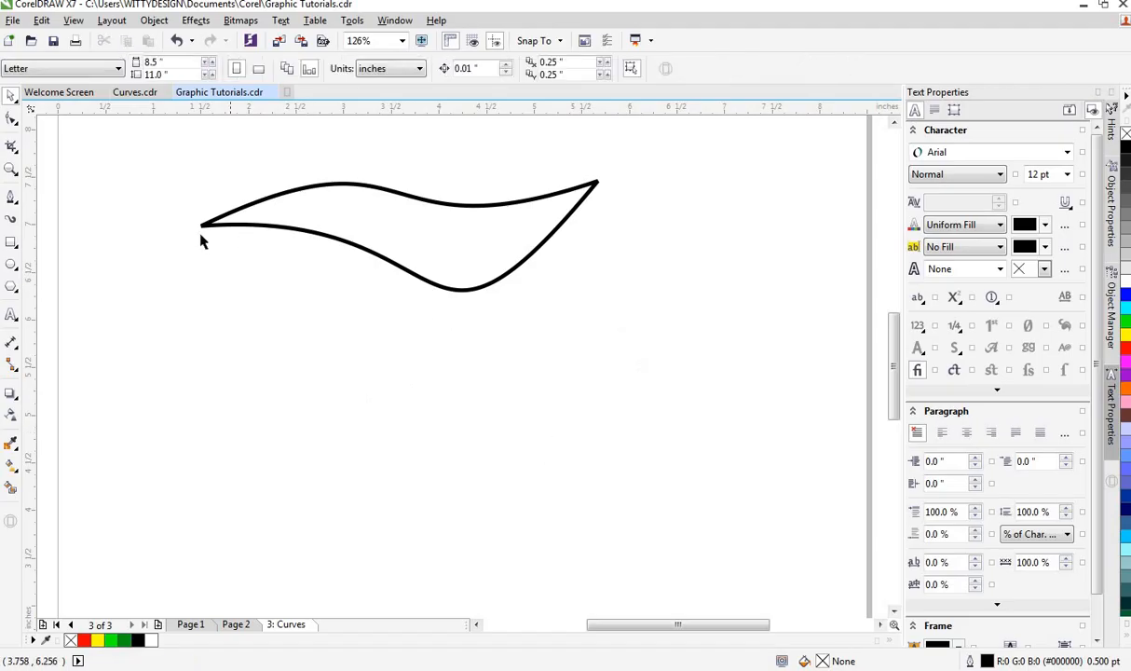
pyautogui.click(14, 203)
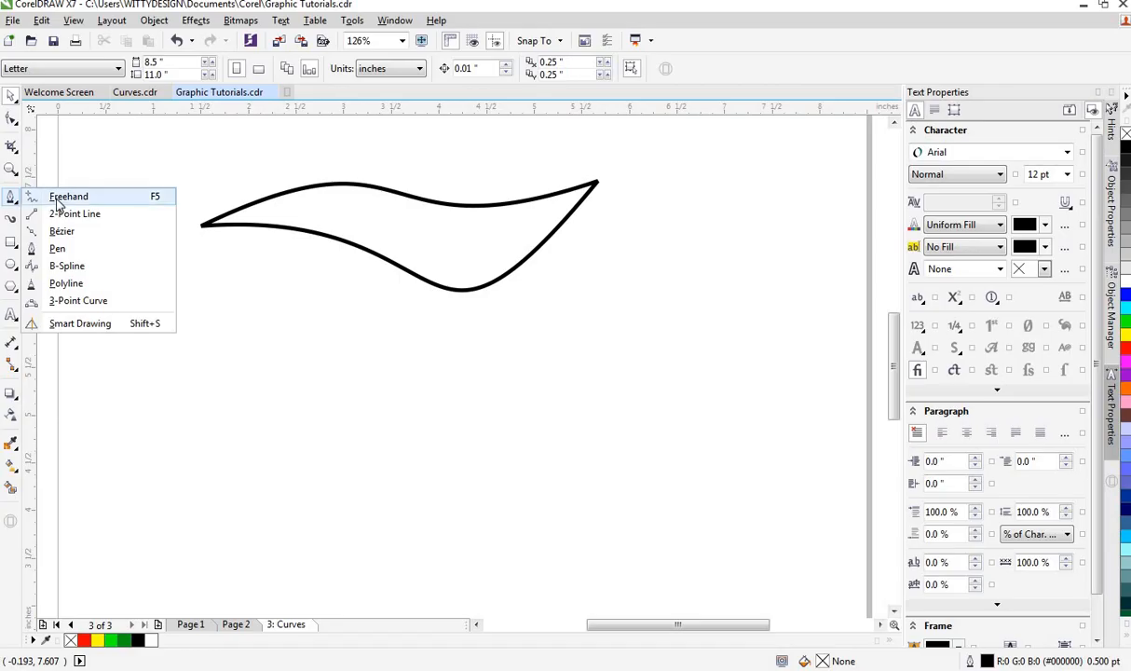
pyautogui.click(58, 195)
pyautogui.click(10, 202)
pyautogui.click(10, 202)
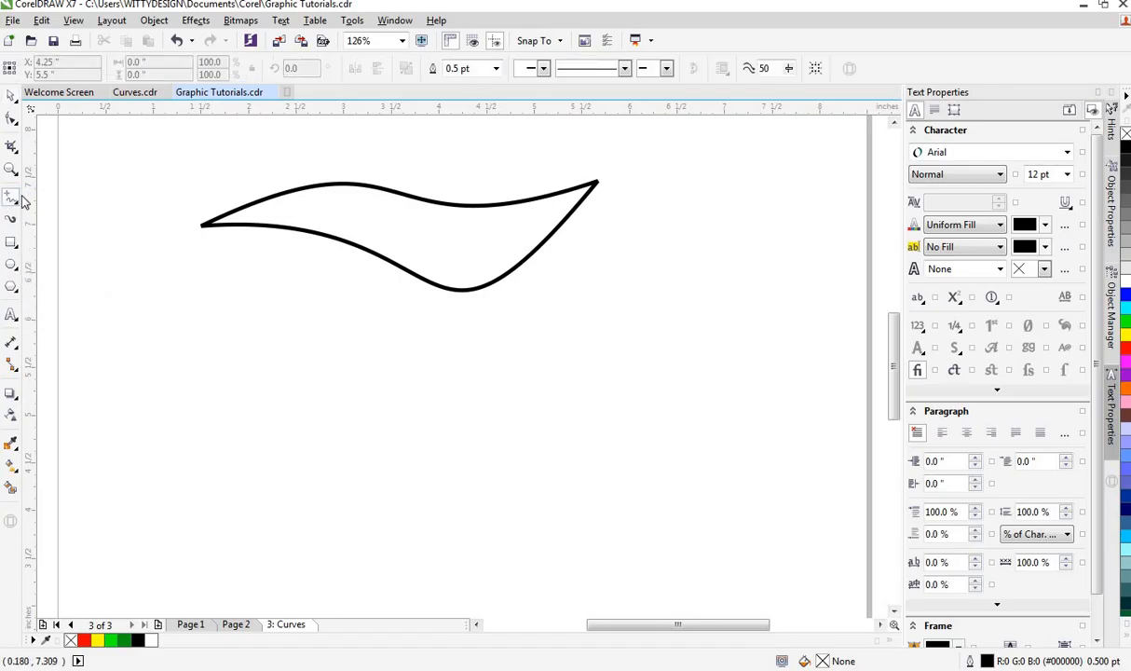
# - Draw a closed six-node zigzag outline with the Pen tool below the reference shape, about 4.17 in wide and 1.36 in high
pyautogui.click(11, 201)
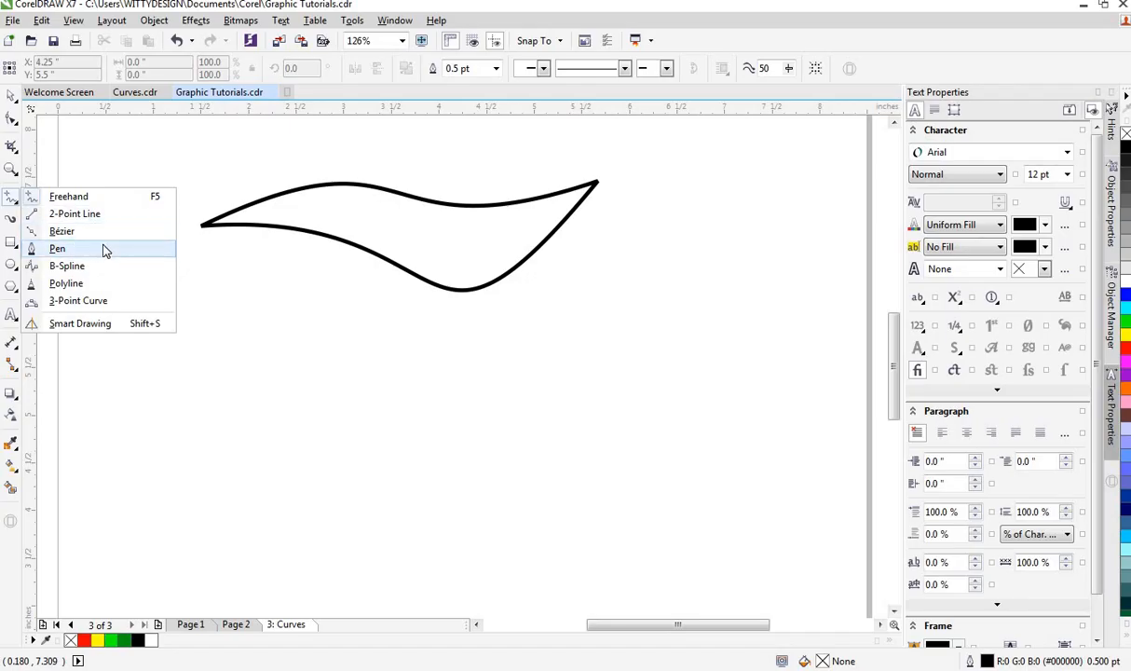
pyautogui.click(58, 249)
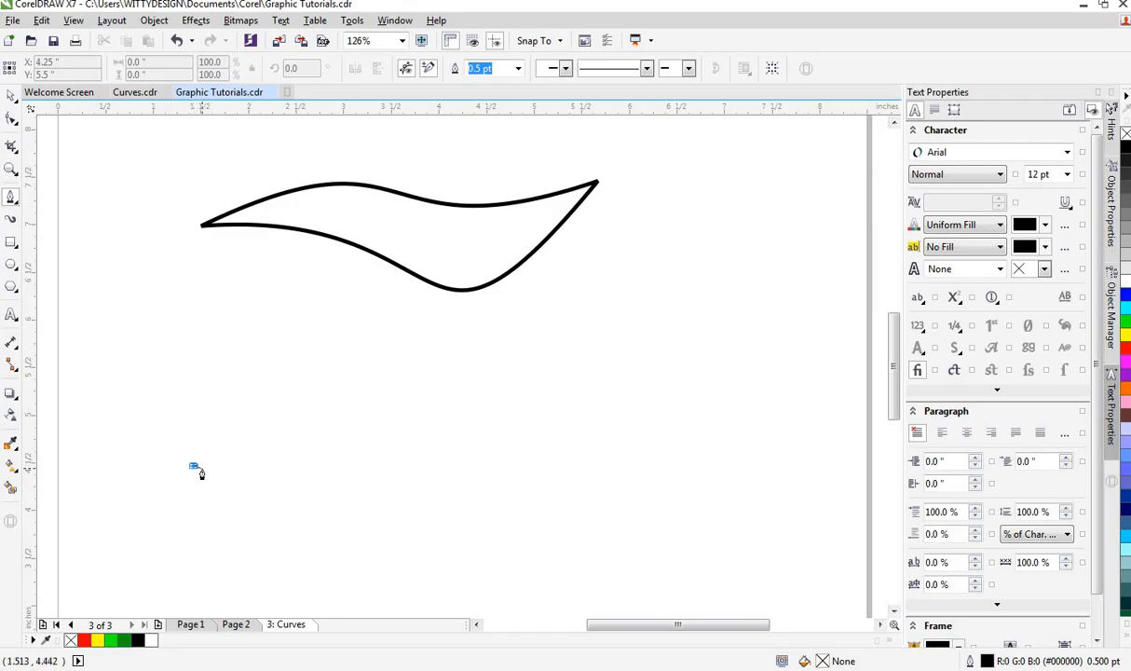
pyautogui.click(193, 465)
pyautogui.click(338, 402)
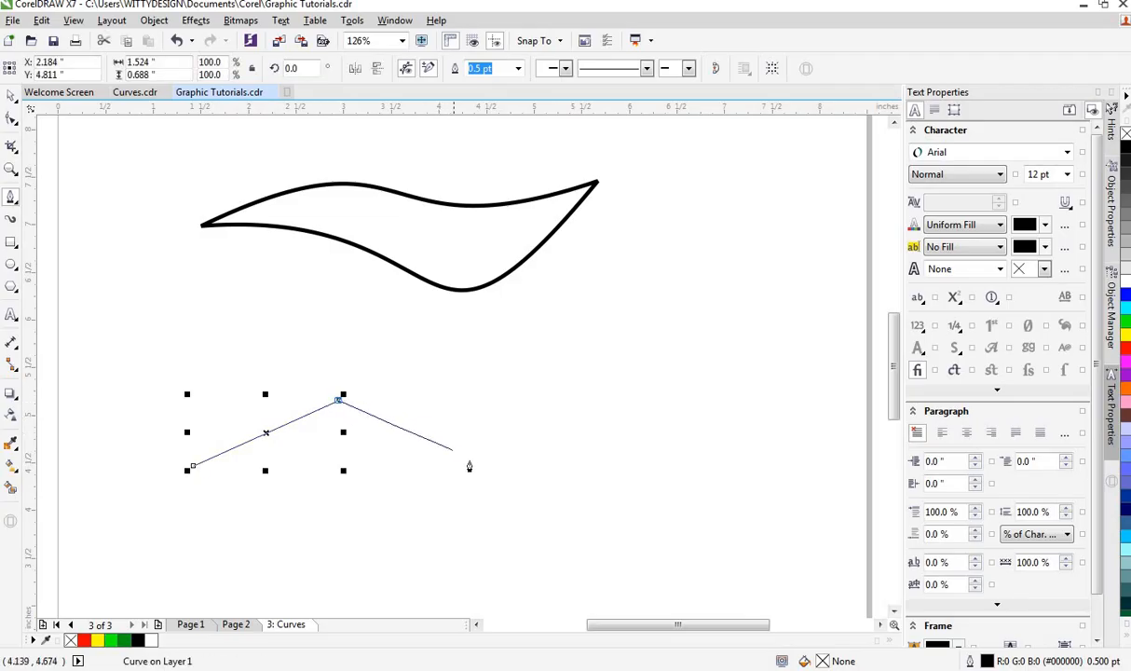
pyautogui.click(476, 465)
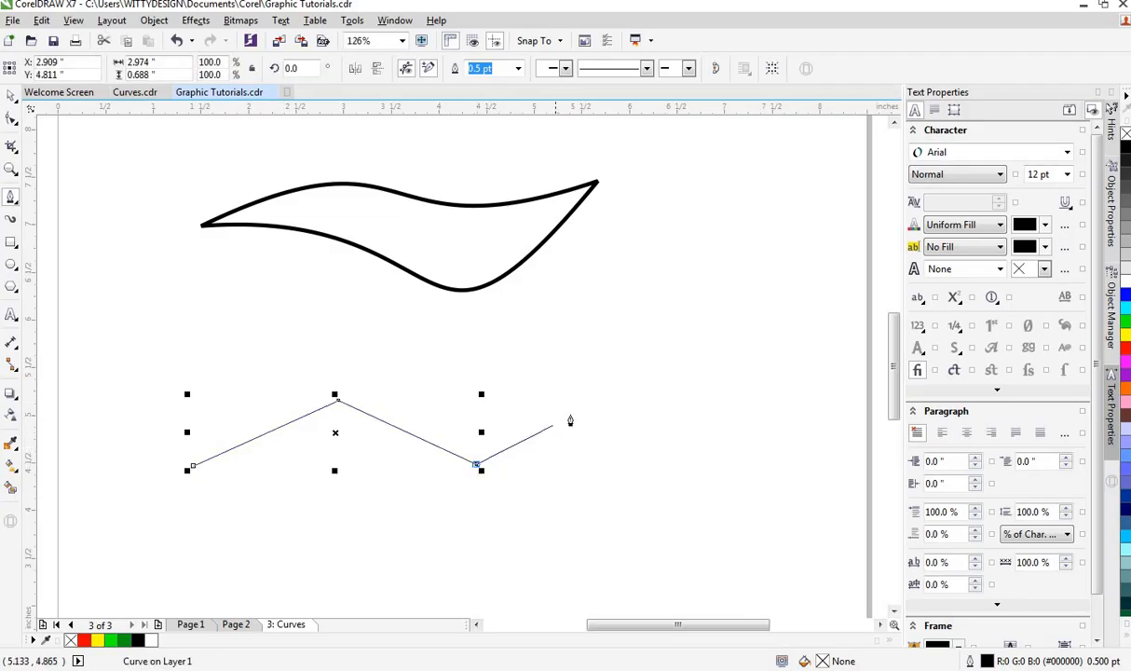
pyautogui.click(589, 397)
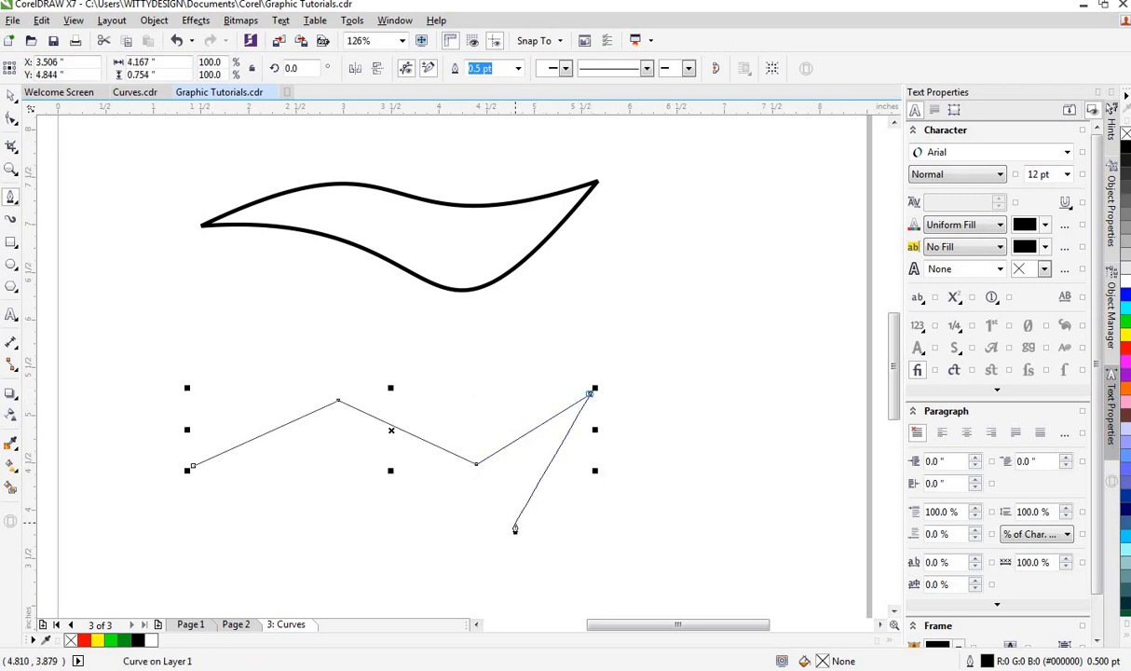
pyautogui.click(515, 528)
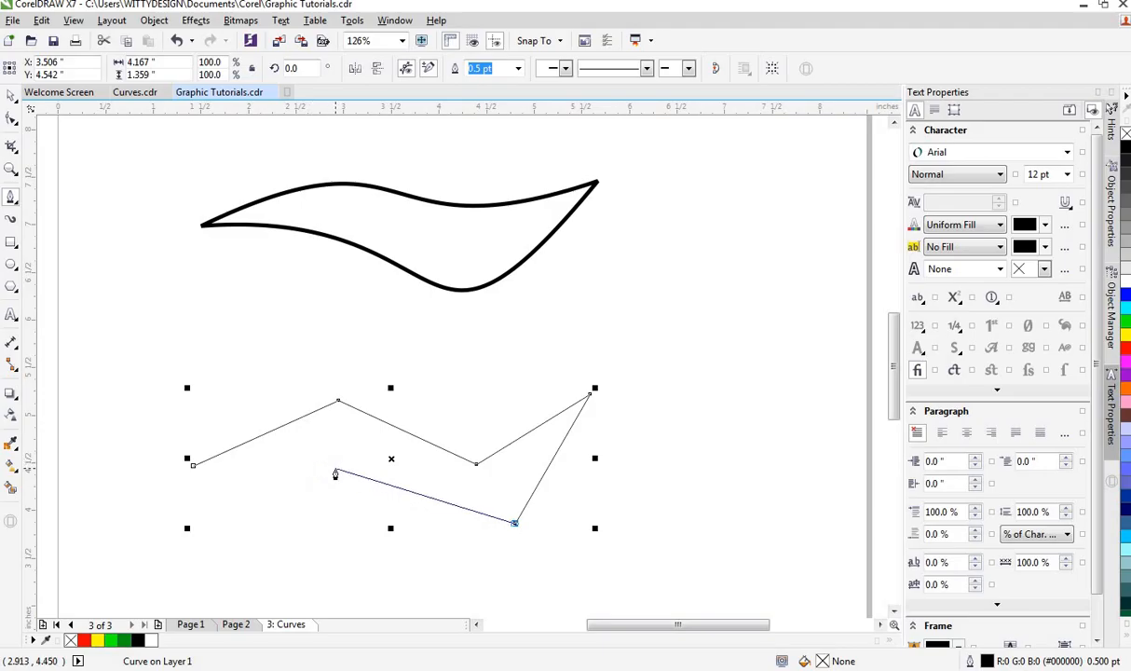
pyautogui.click(334, 457)
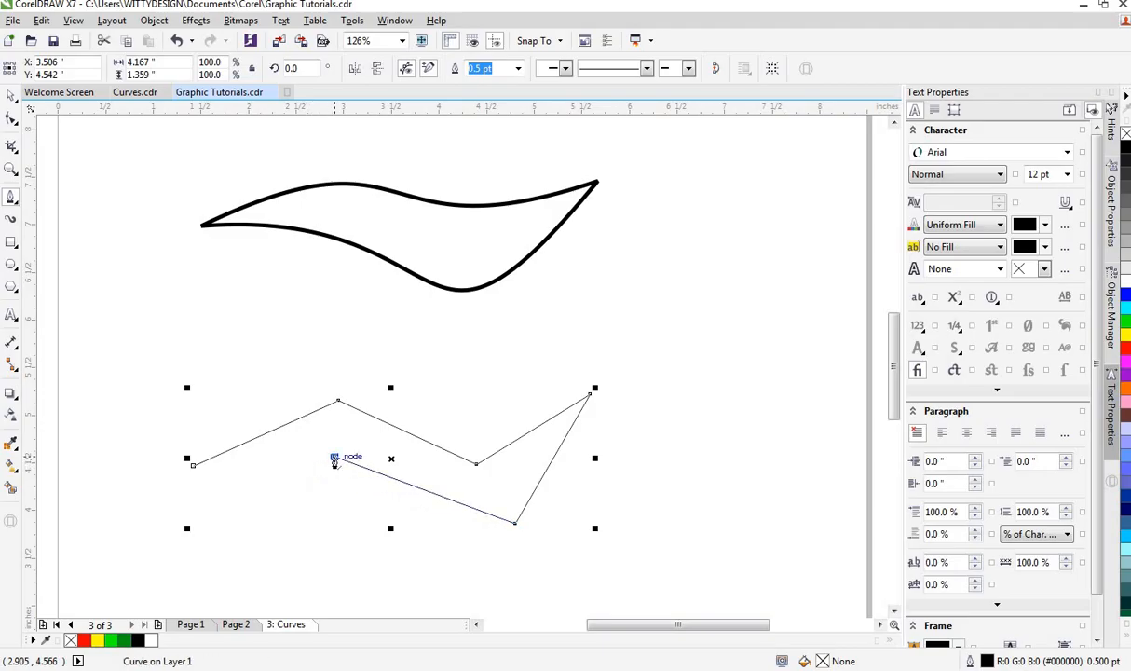
pyautogui.click(193, 465)
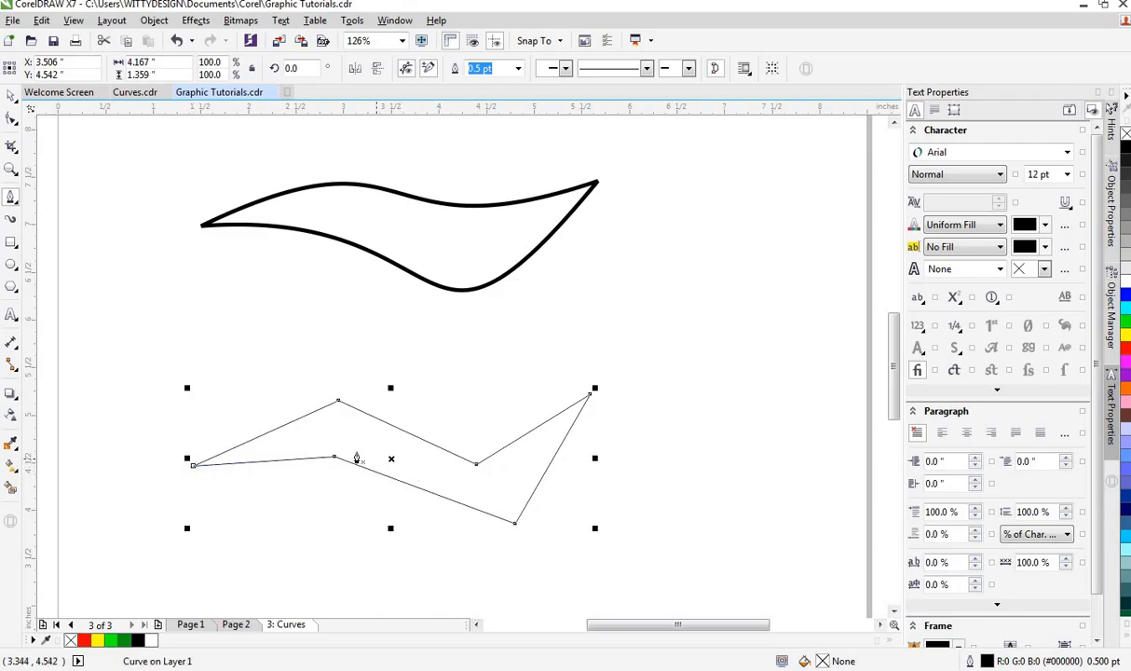
# - Turn the outline's upper zigzag into a smooth wave by converting its left segment to a curve, deleting both middle nodes and raising the left control handle
pyautogui.click(9, 124)
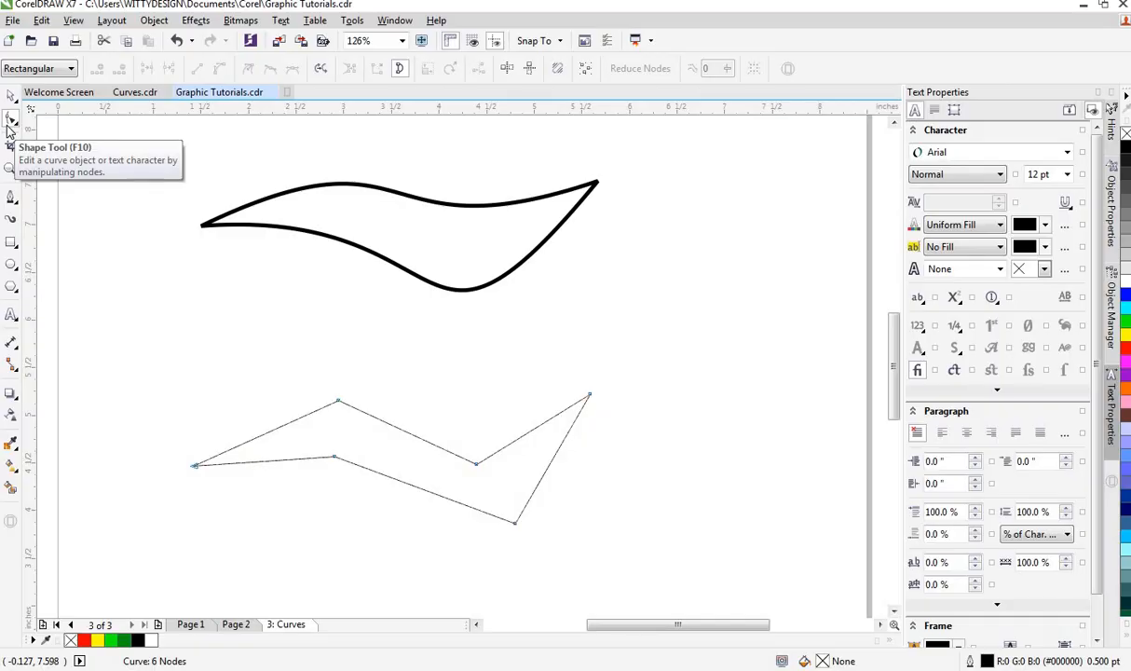
pyautogui.rightClick(338, 401)
pyautogui.click(387, 192)
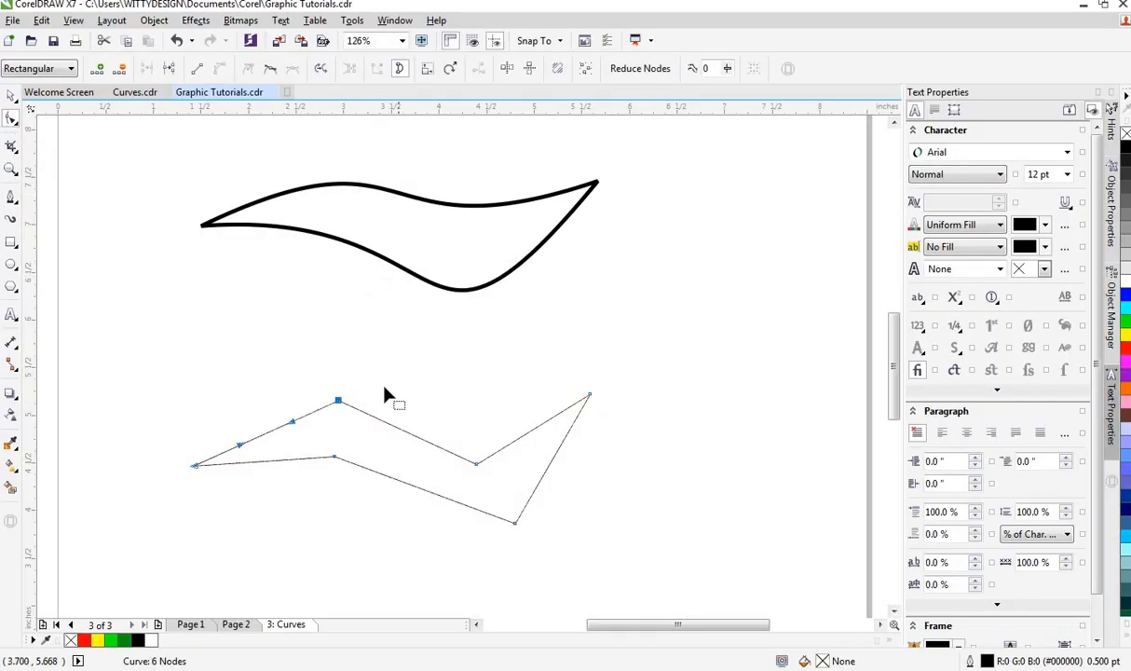
pyautogui.press('Delete')
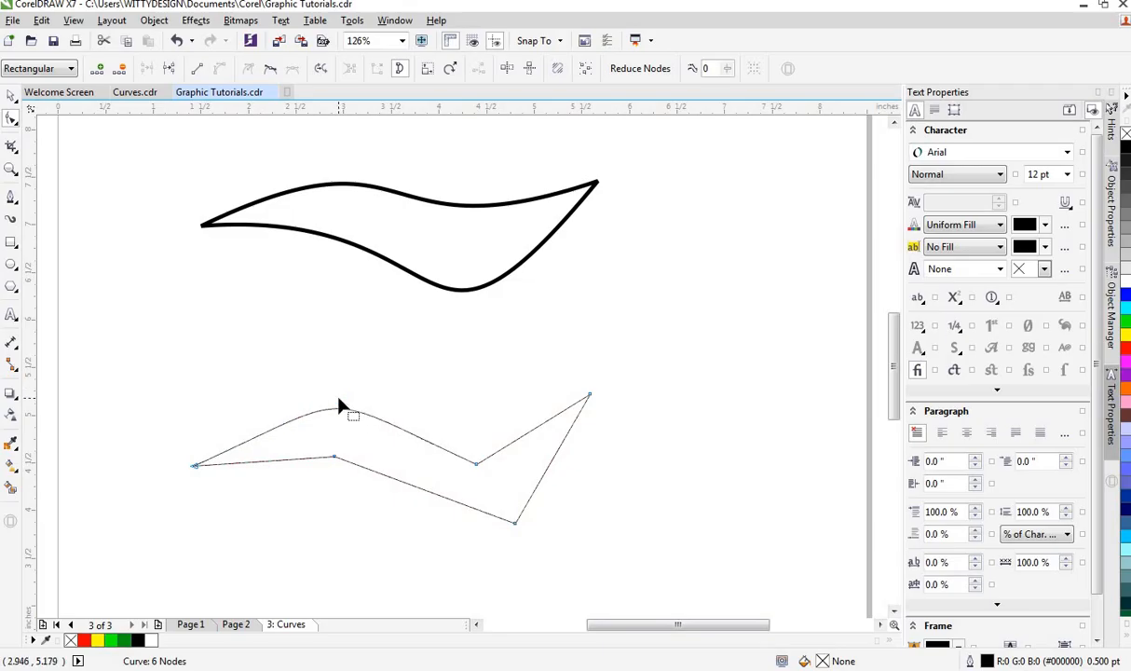
pyautogui.click(475, 465)
pyautogui.press('Delete')
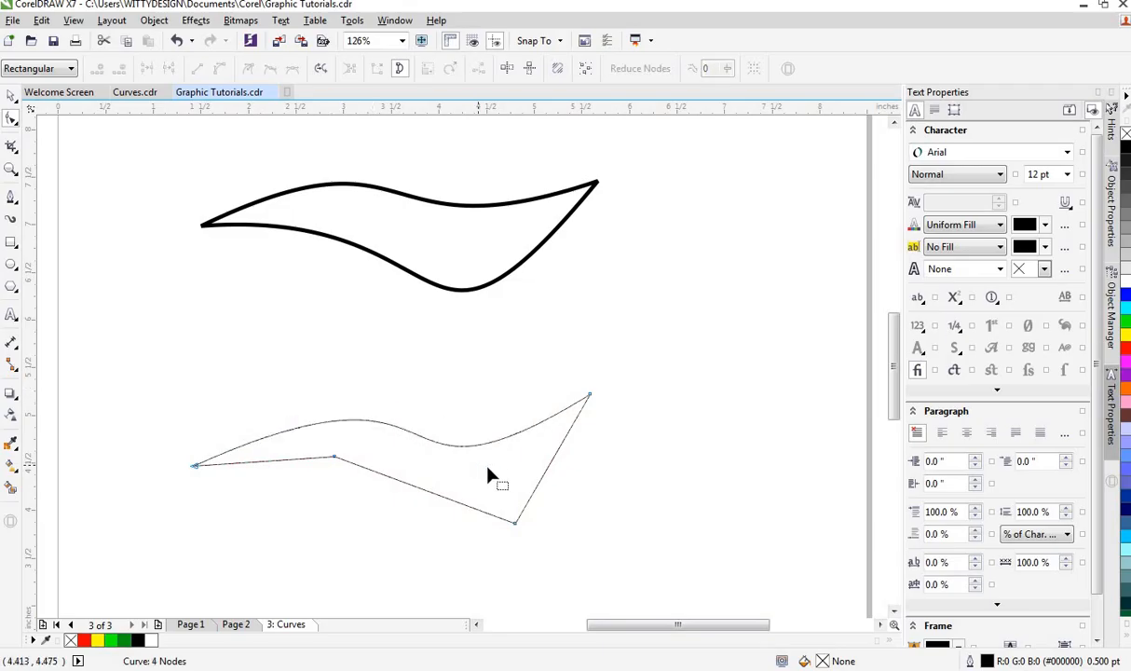
pyautogui.click(195, 467)
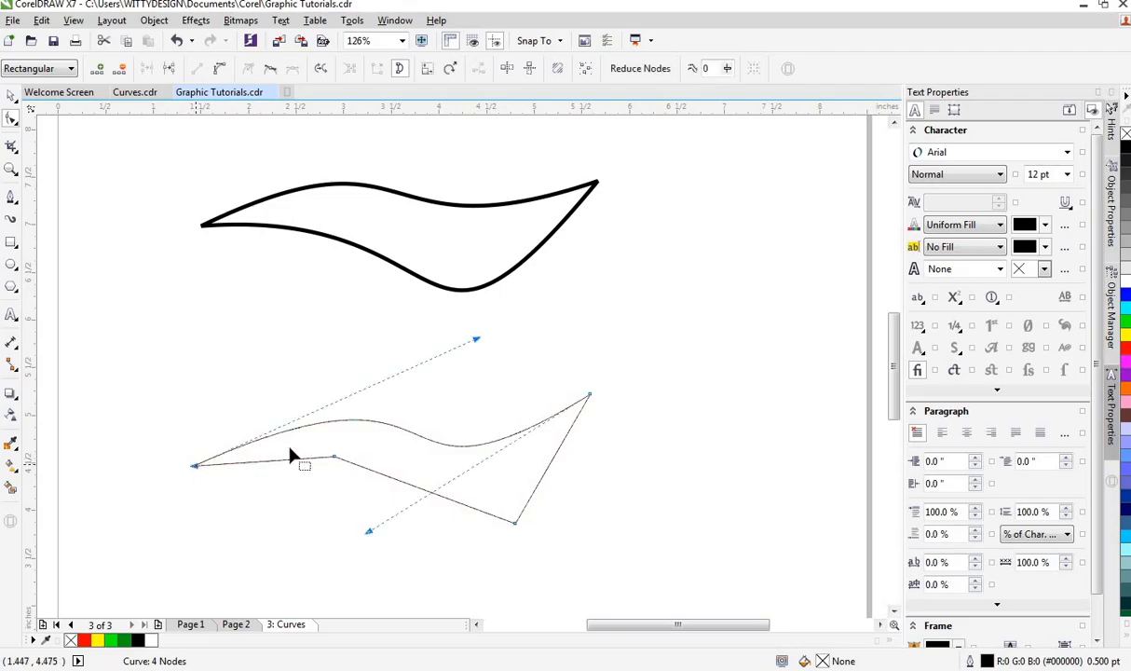
pyautogui.moveTo(478, 341); pyautogui.dragTo(469, 315)
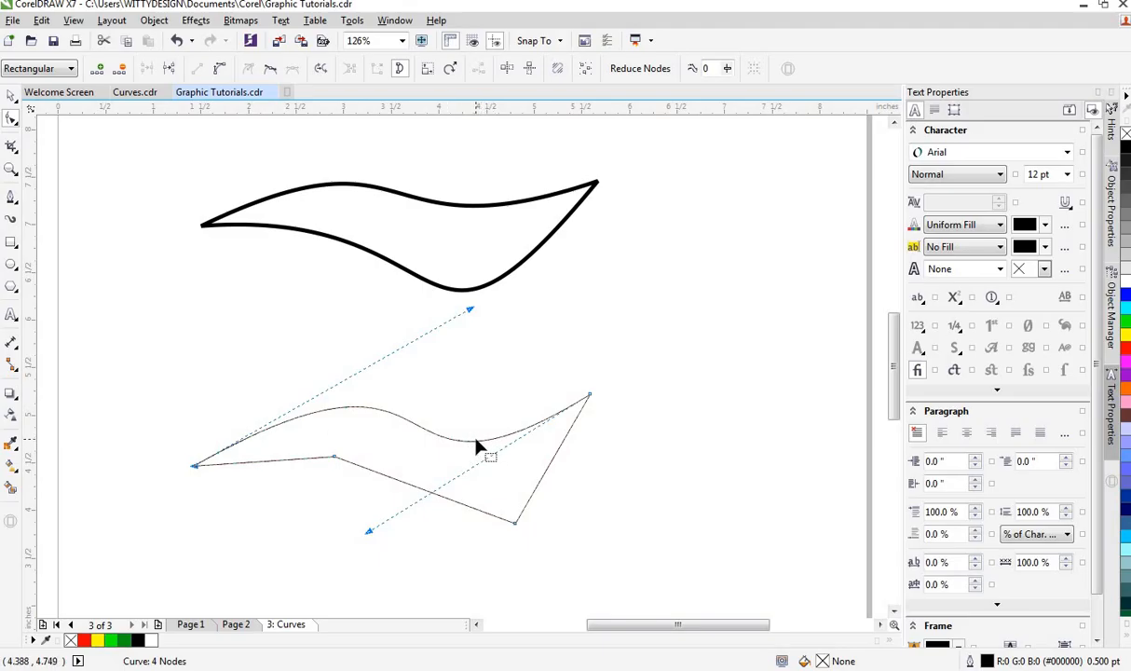
# - Turn the outline's lower zigzag into a smooth wave by converting its middle segment to a curve and deleting both lower nodes
pyautogui.click(336, 459)
pyautogui.rightClick(335, 458)
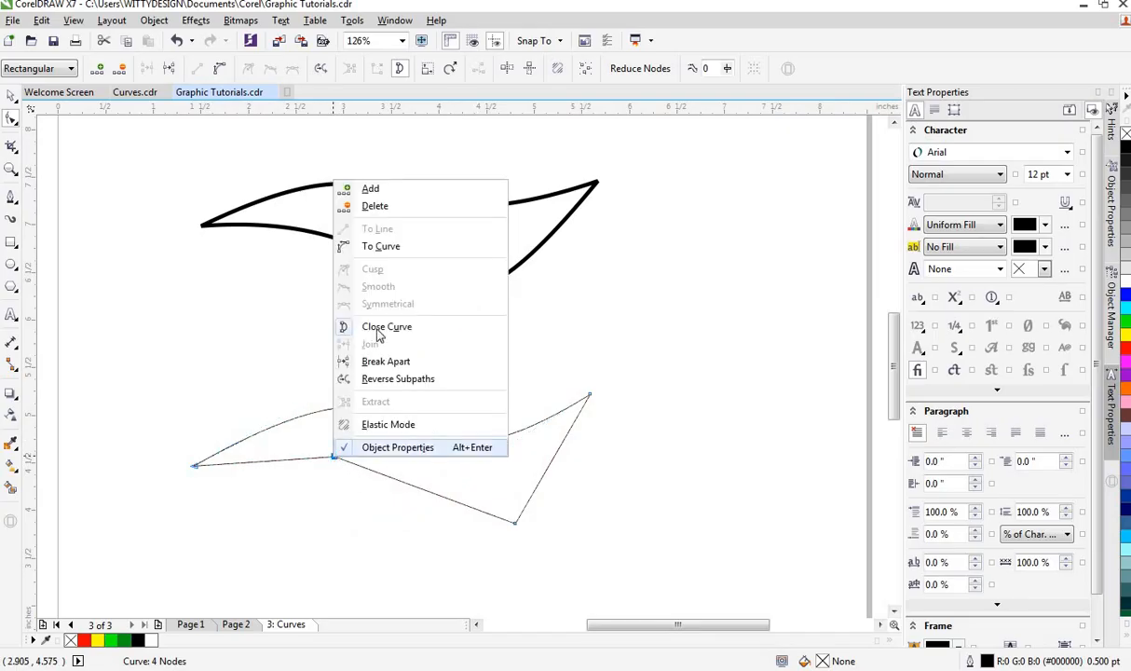
pyautogui.click(384, 247)
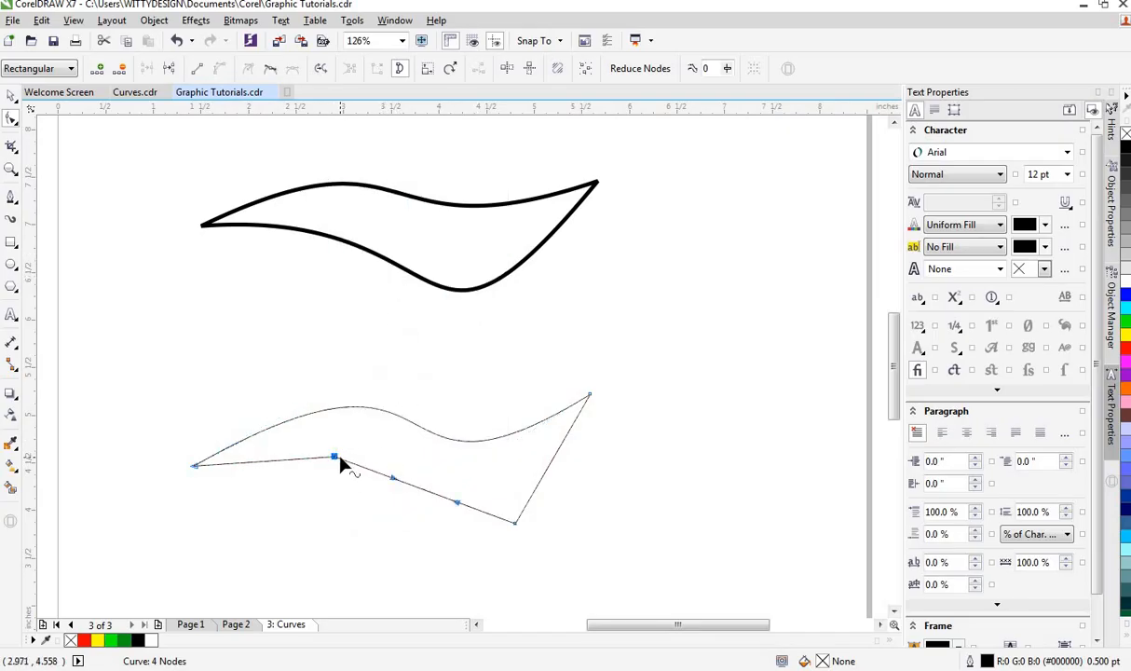
pyautogui.press('Delete')
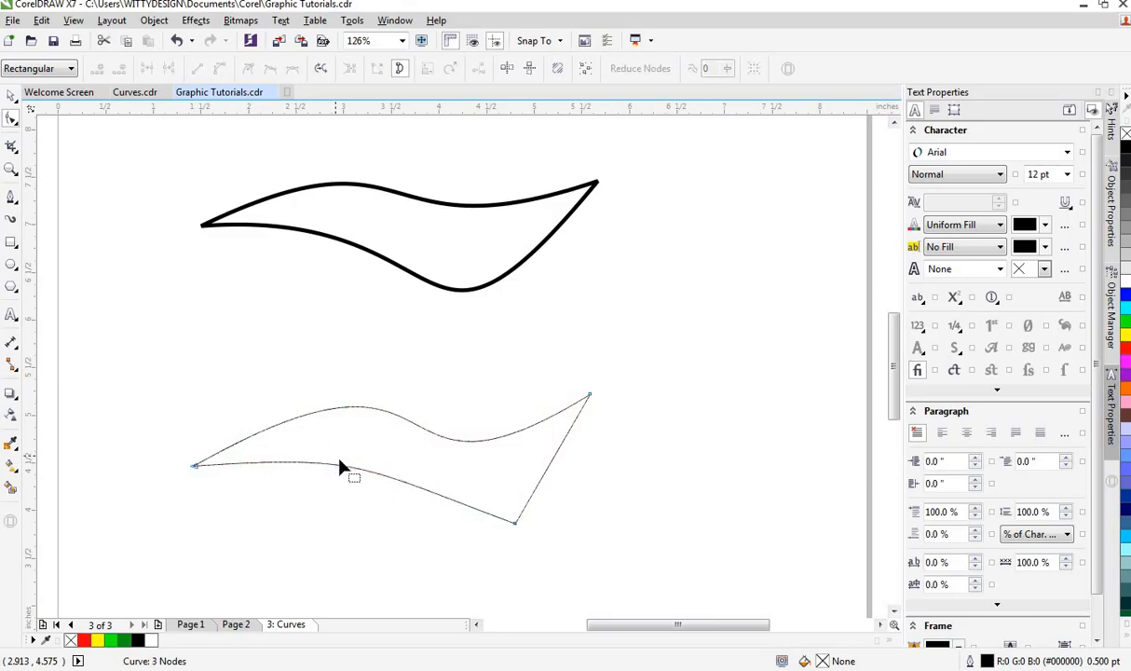
pyautogui.click(515, 524)
pyautogui.press('Delete')
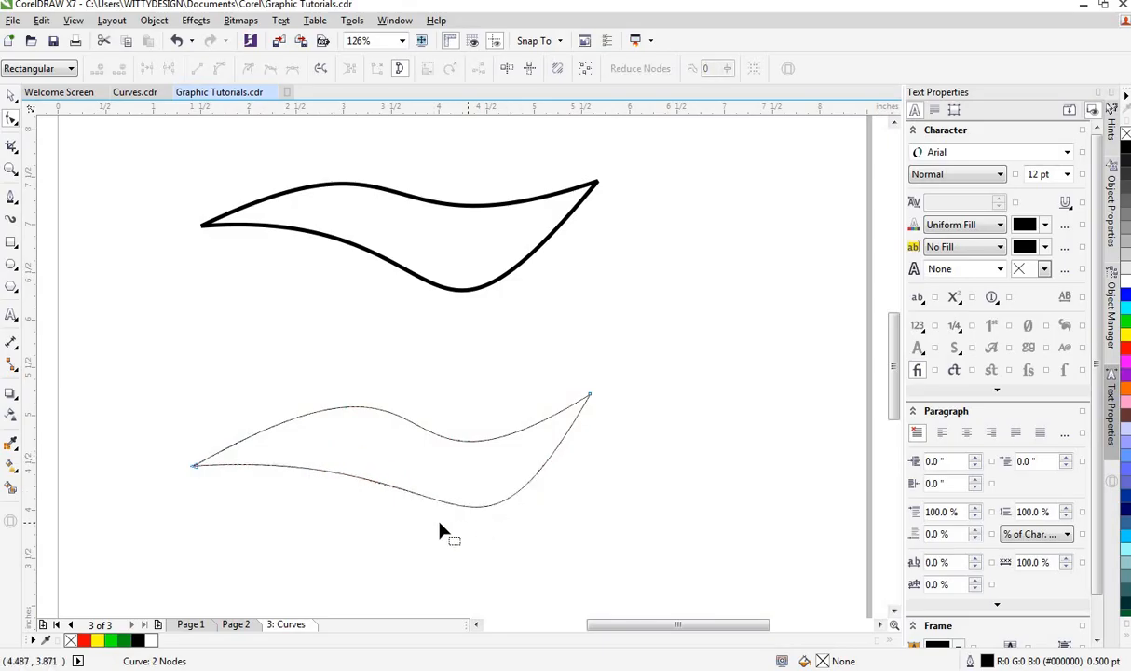
# - Refine both waves by raising the upper curve's right-end handle slightly and moving the lower curve's left-end handle up and inward
pyautogui.click(196, 464)
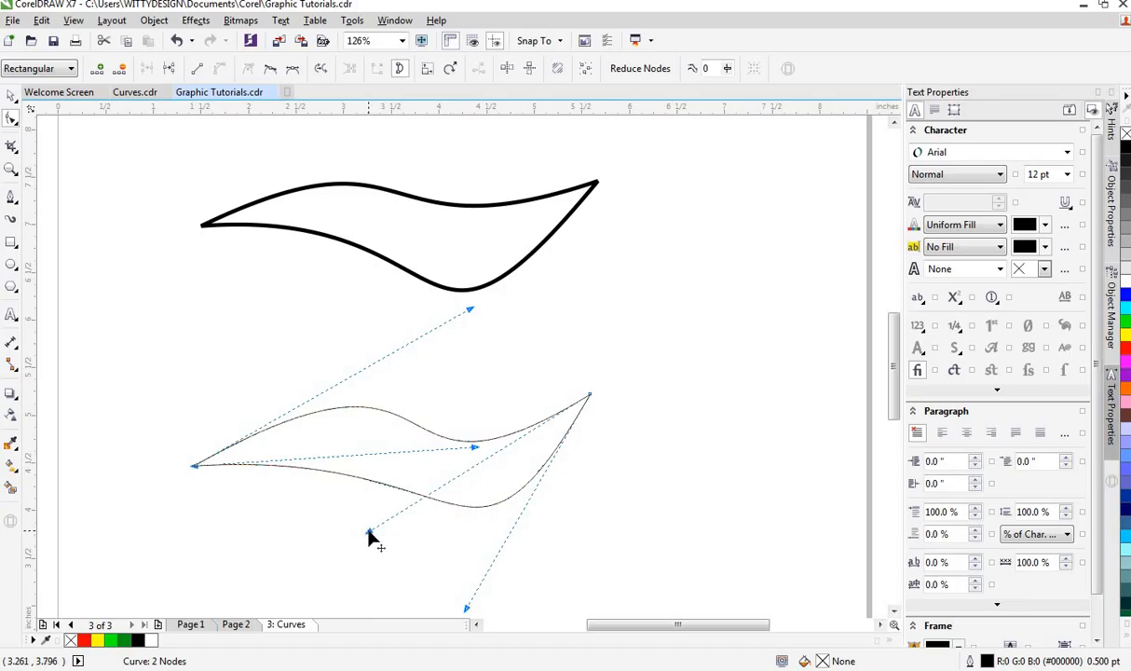
pyautogui.moveTo(369, 531); pyautogui.dragTo(363, 511)
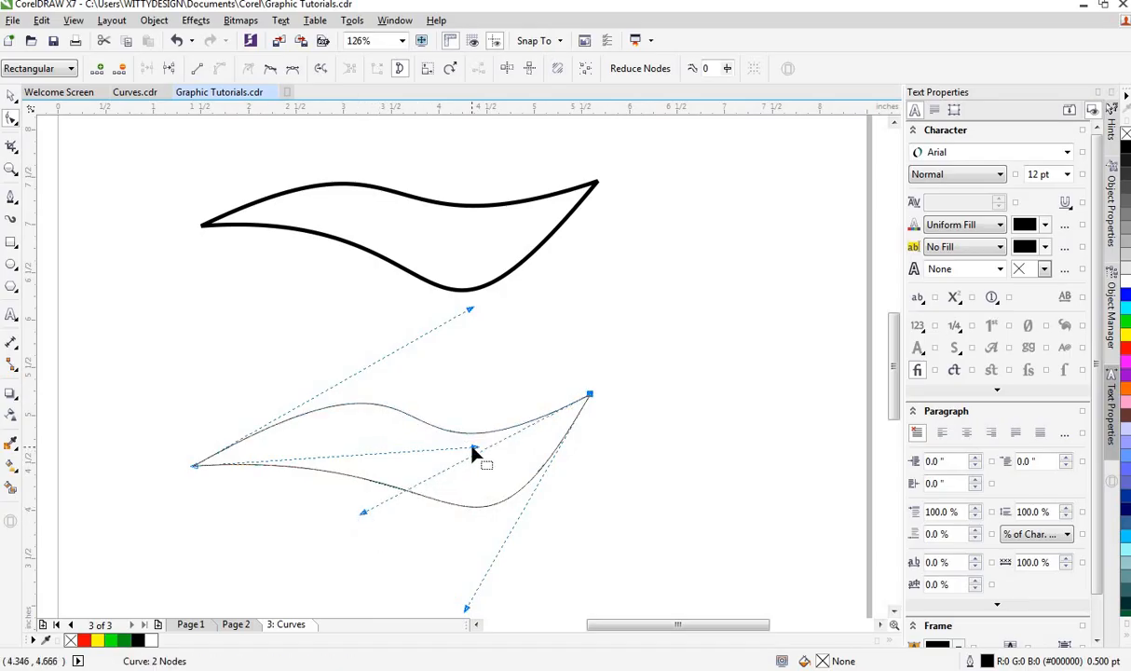
pyautogui.click(471, 453)
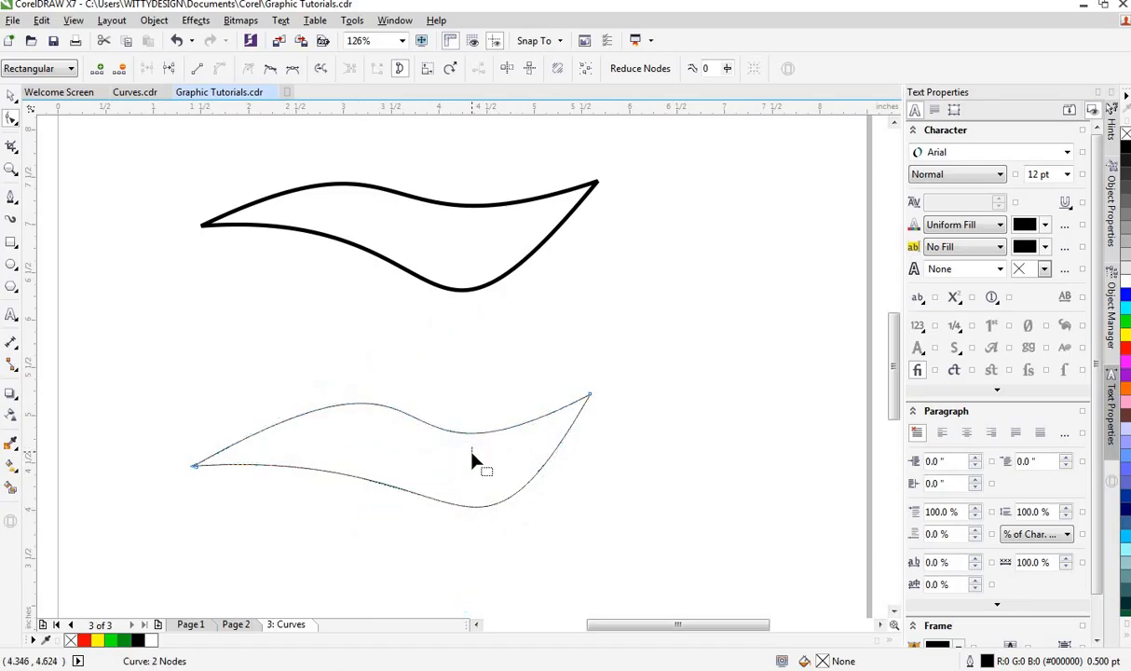
pyautogui.click(195, 468)
pyautogui.moveTo(475, 449); pyautogui.dragTo(405, 409)
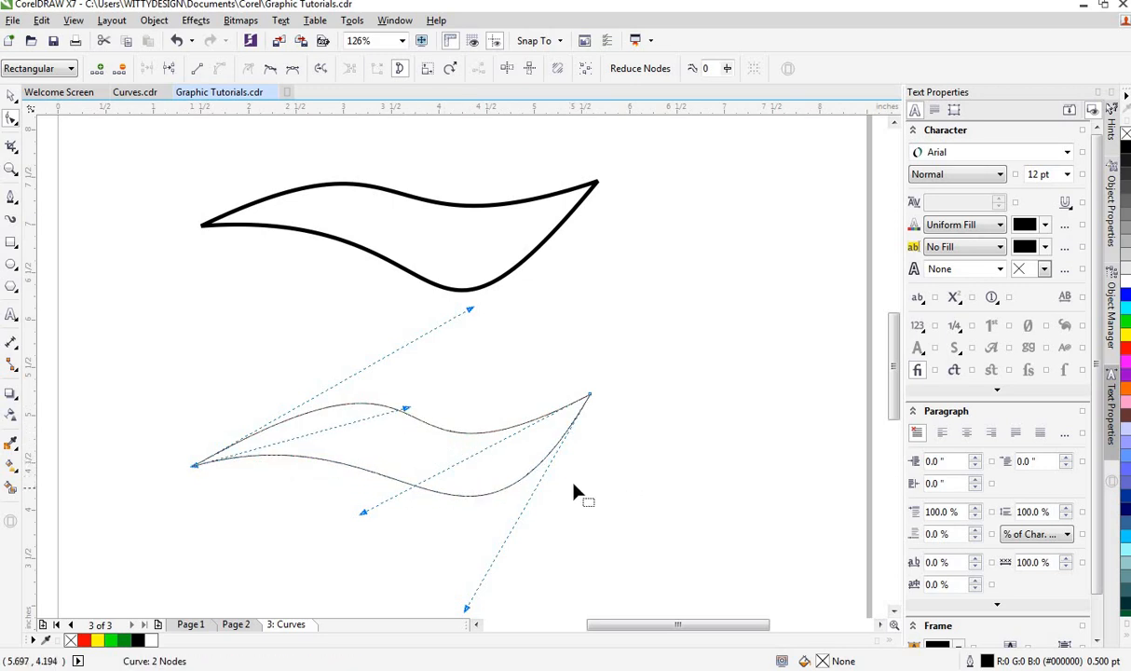
# - Set the finished wave shape's outline width to 12 pt
pyautogui.click(11, 95)
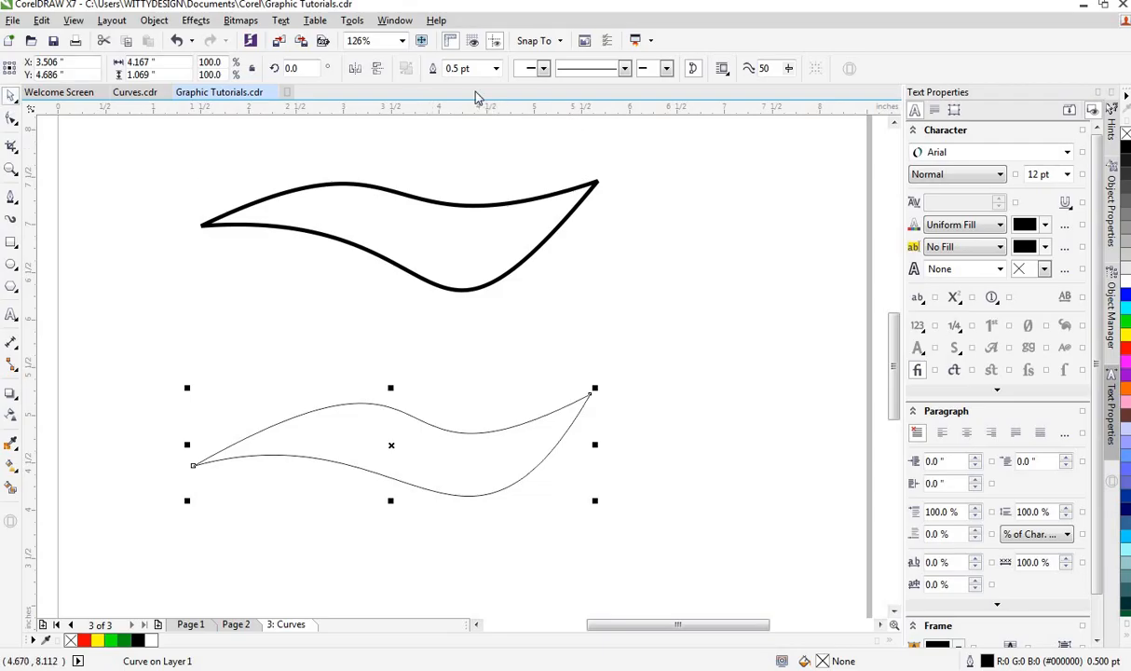
pyautogui.click(498, 70)
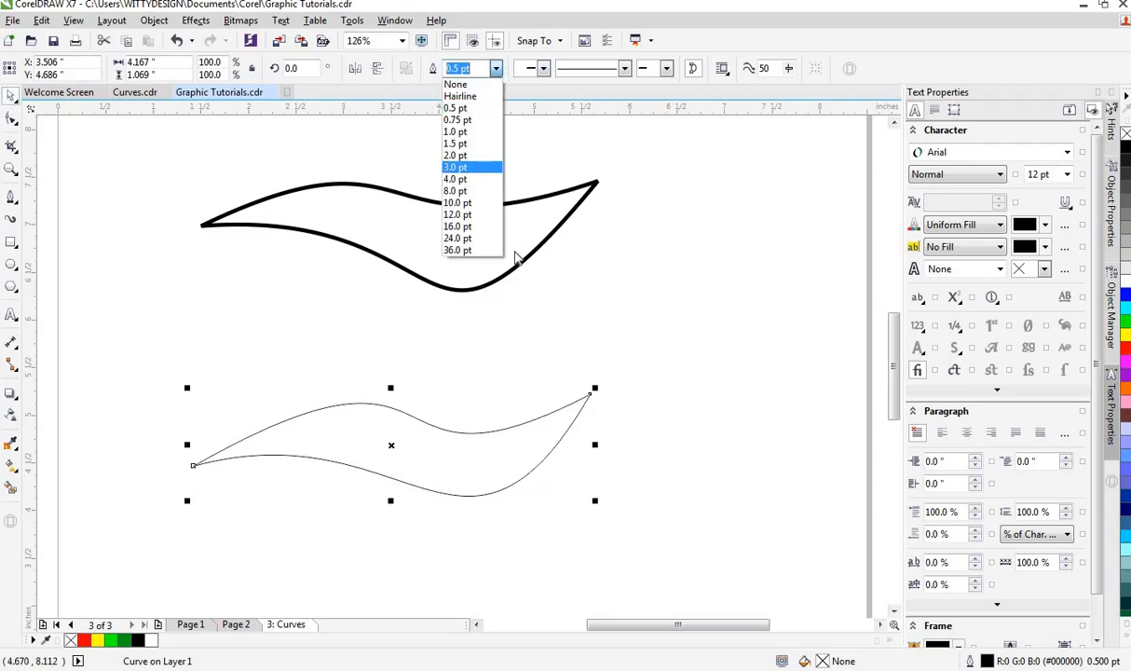
pyautogui.click(481, 237)
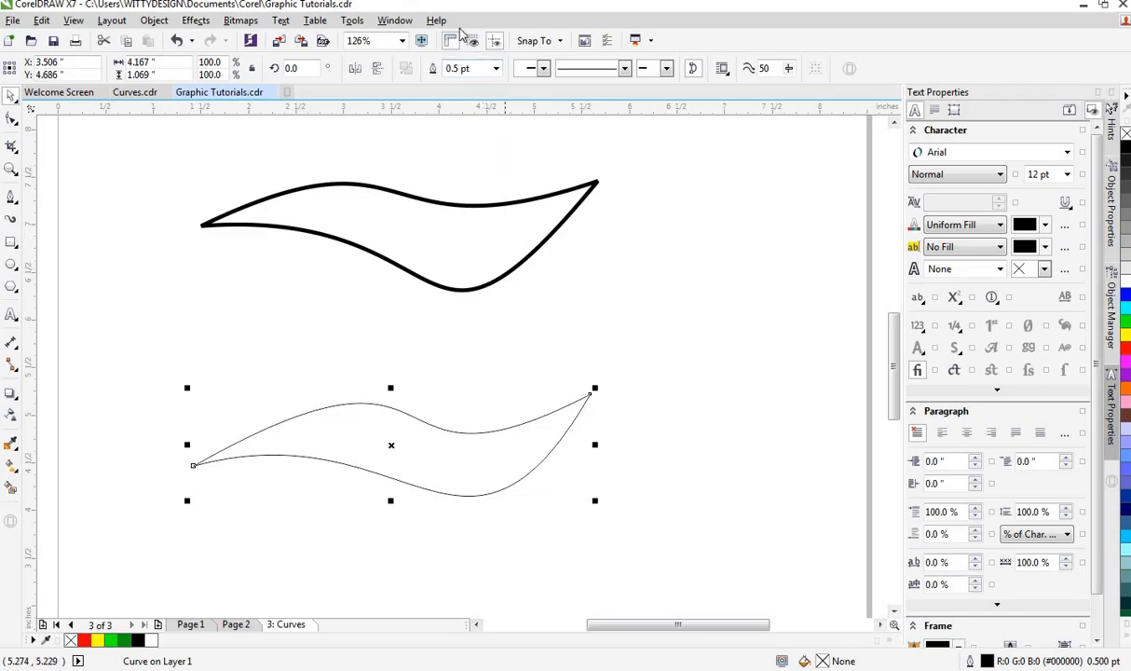
pyautogui.click(497, 68)
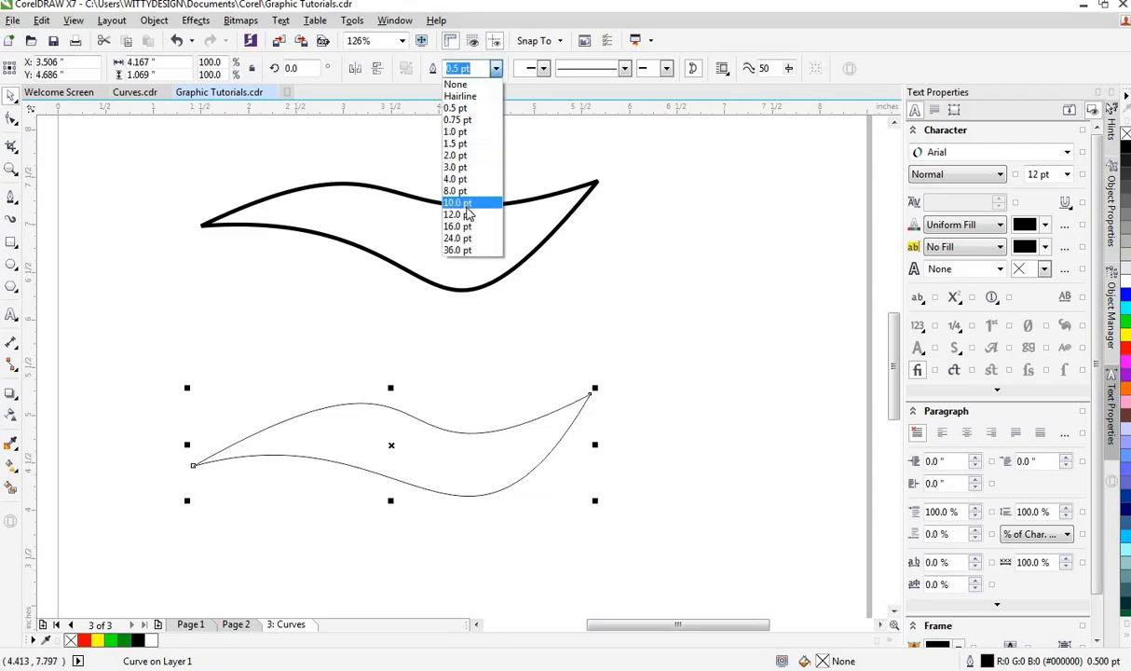
pyautogui.click(455, 216)
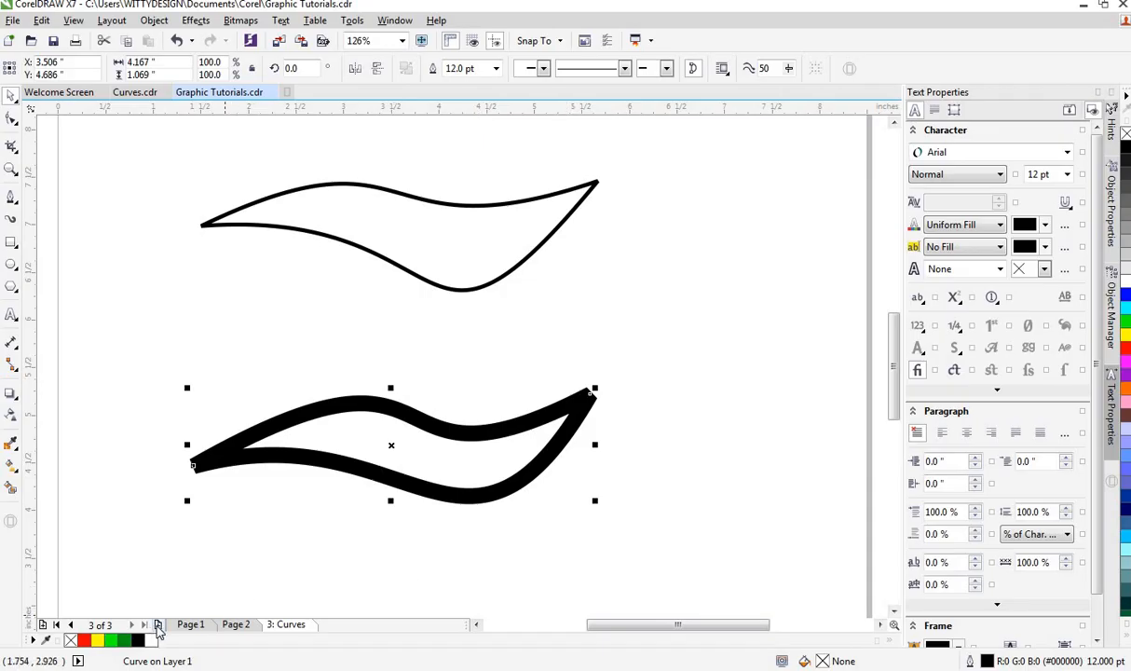
# - Add a new page after the Curves page and create a rectangle covering the full 8.5 × 11 in page
pyautogui.click(158, 625)
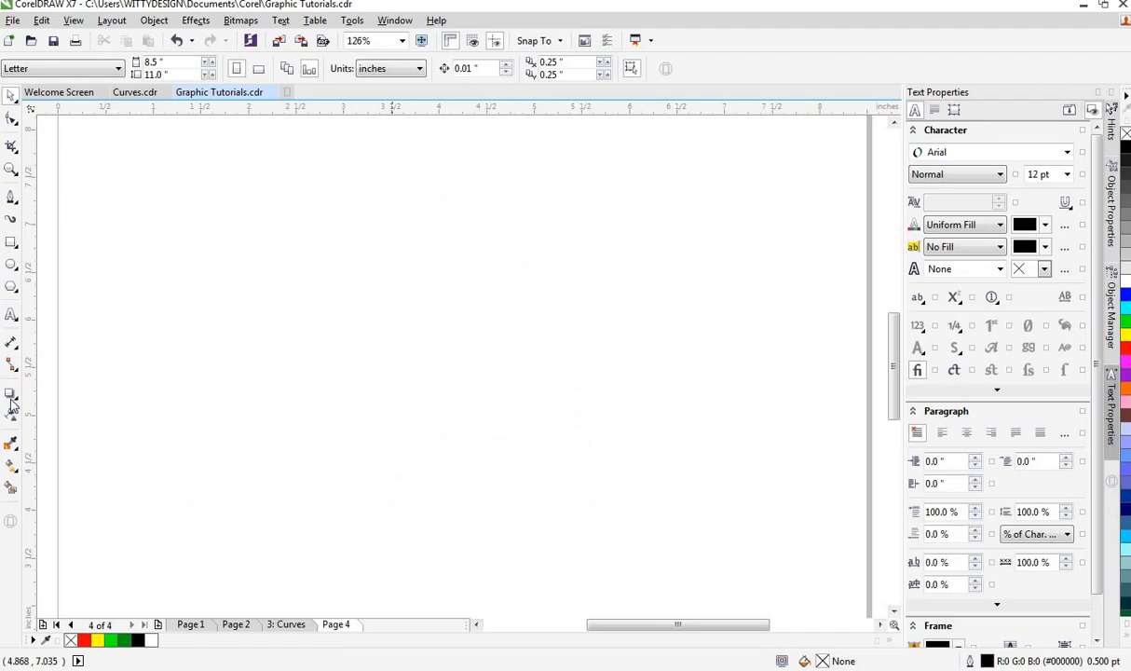
pyautogui.click(14, 174)
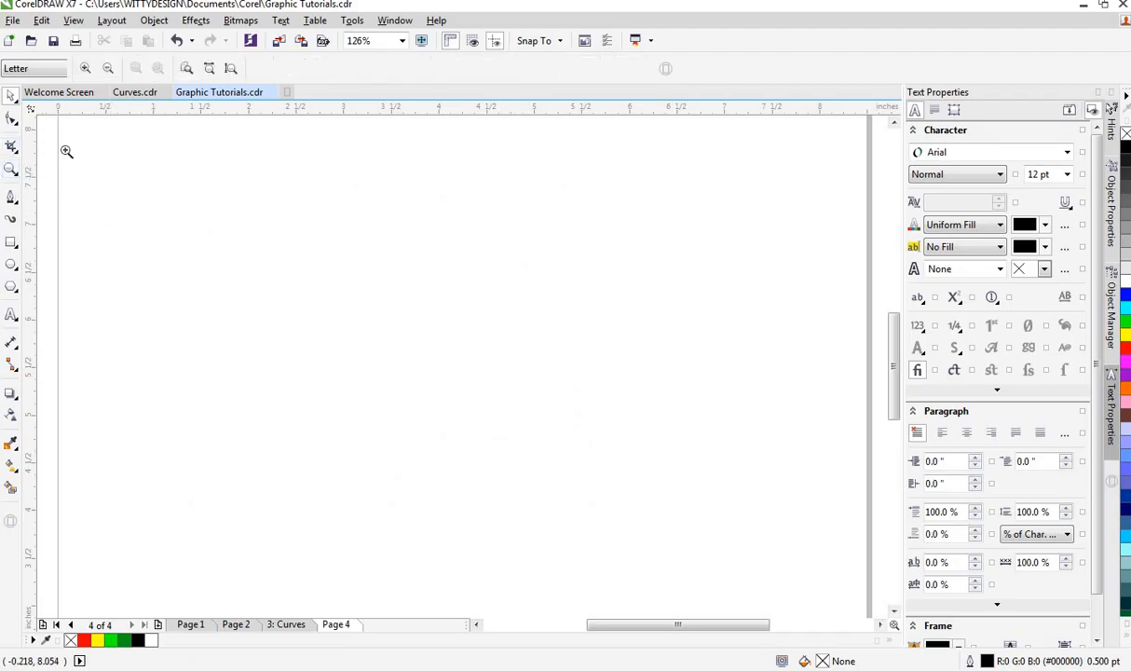
pyautogui.click(231, 69)
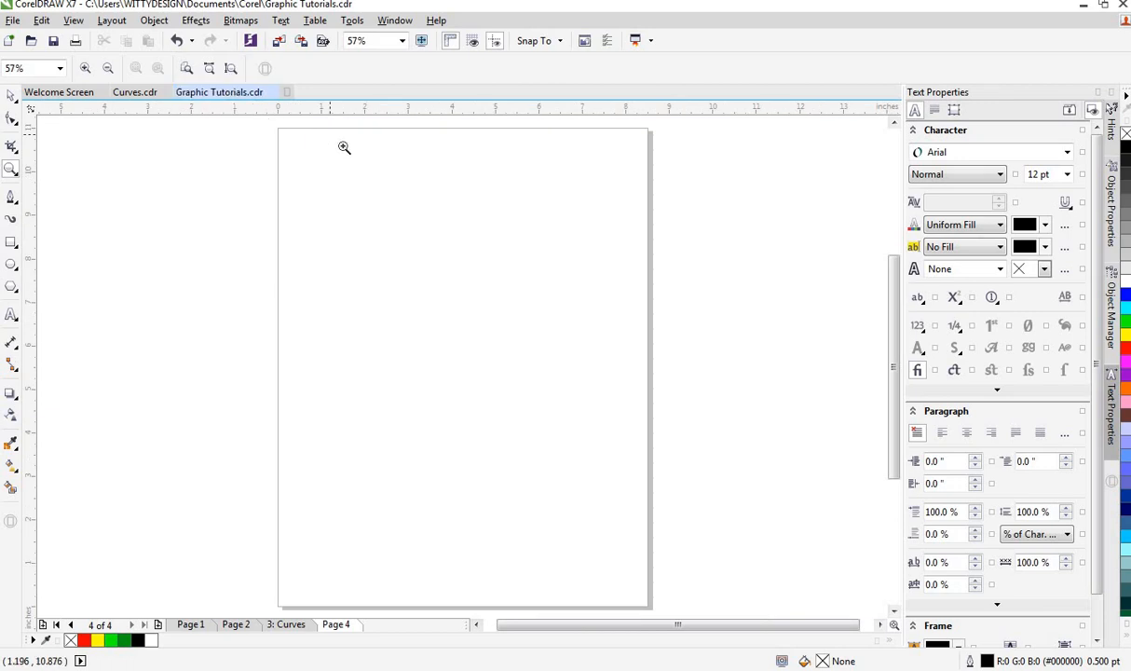
pyautogui.click(8, 97)
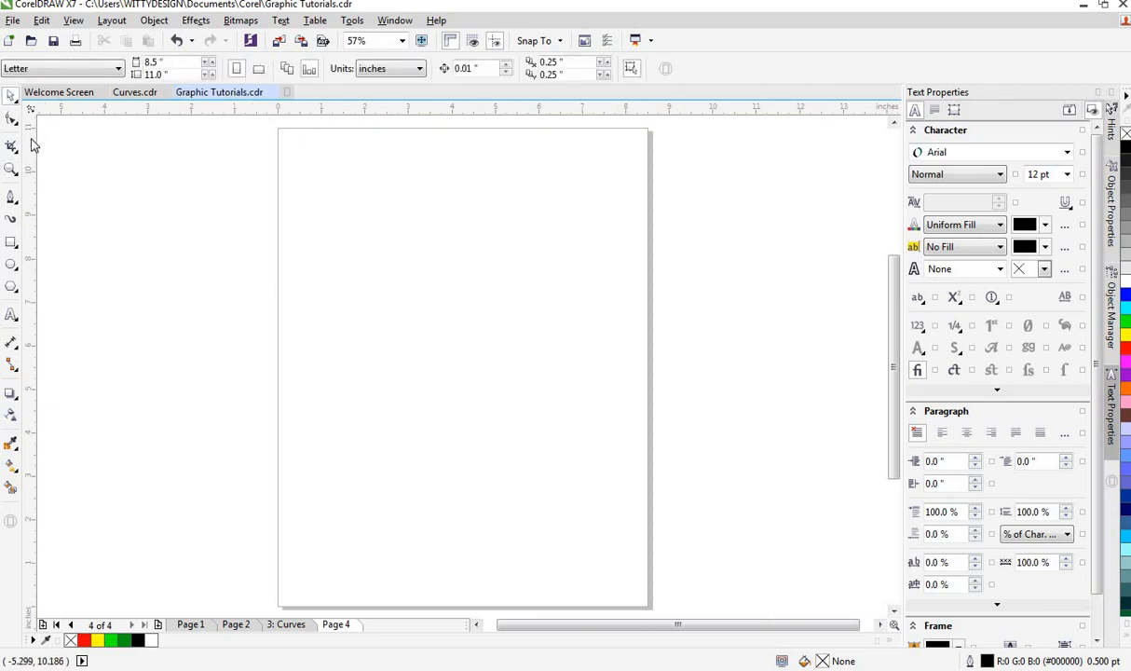
pyautogui.doubleClick(12, 244)
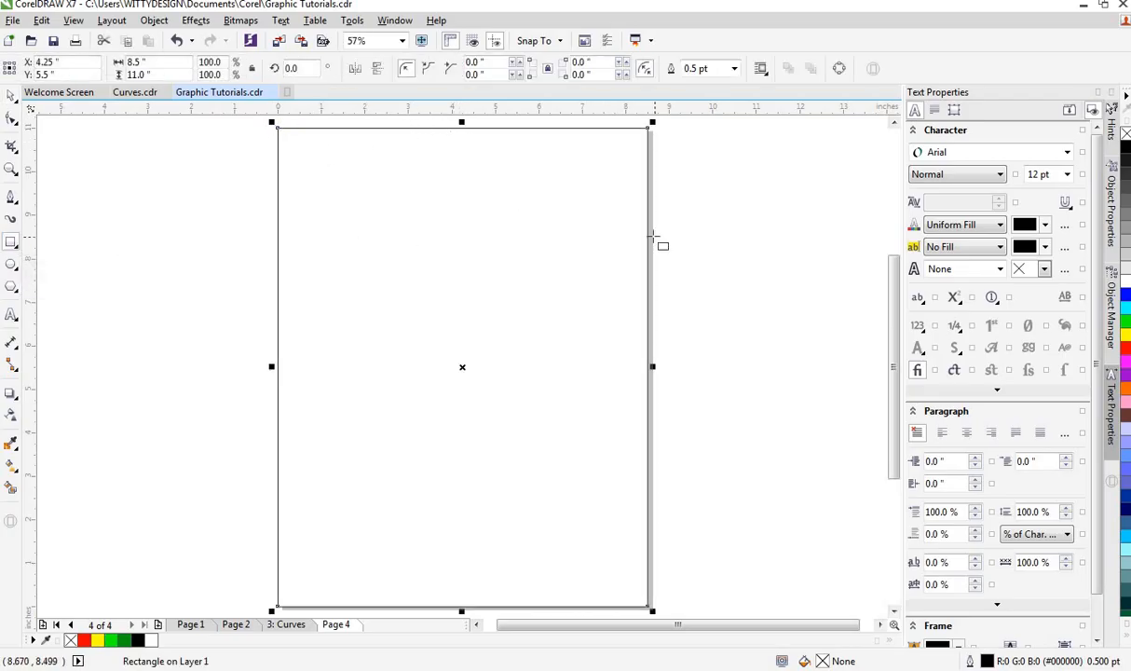
# - Narrow the page-sized rectangle to 4.25 in from its right side and convert it to curves
pyautogui.click(13, 120)
pyautogui.moveTo(650, 366); pyautogui.dragTo(467, 367)
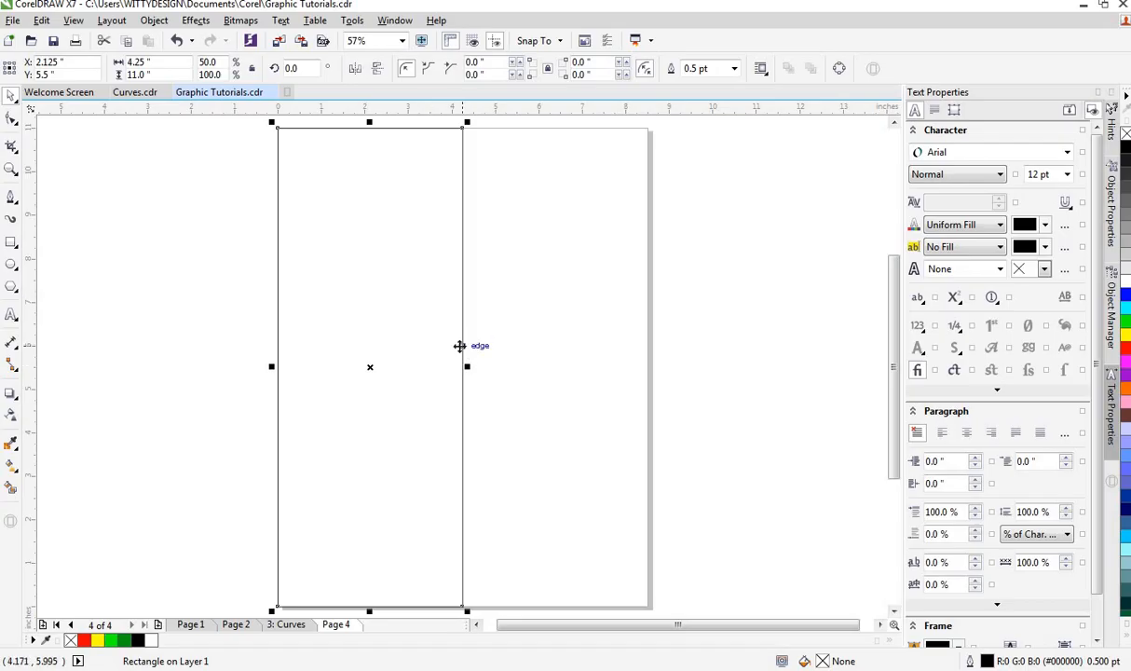
pyautogui.rightClick(463, 351)
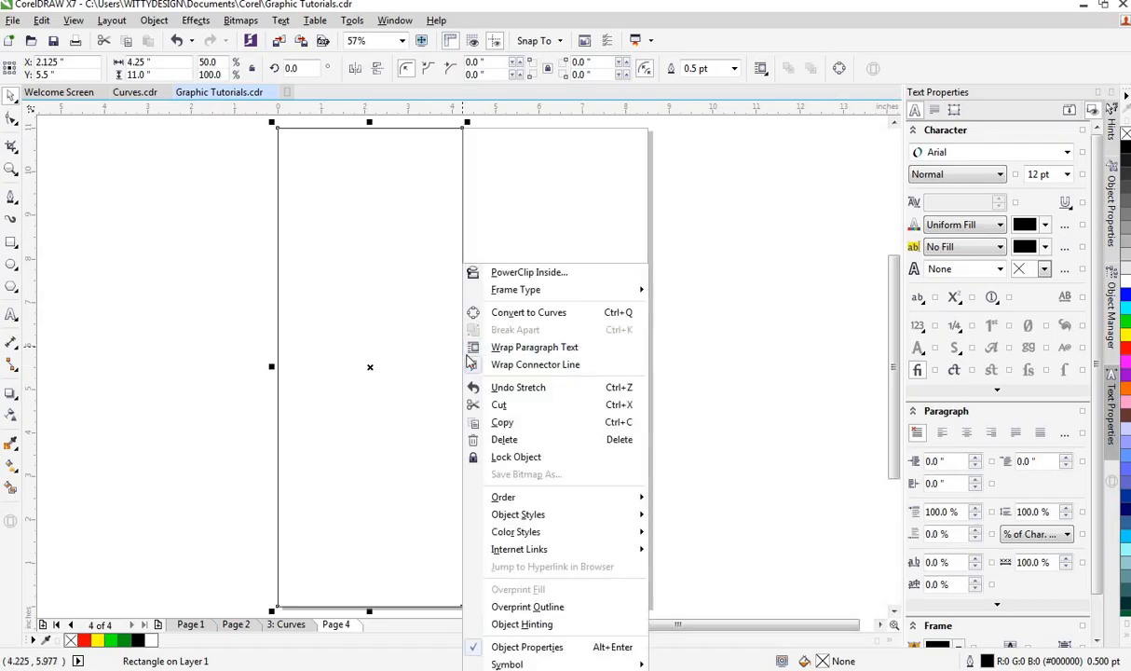
pyautogui.click(555, 316)
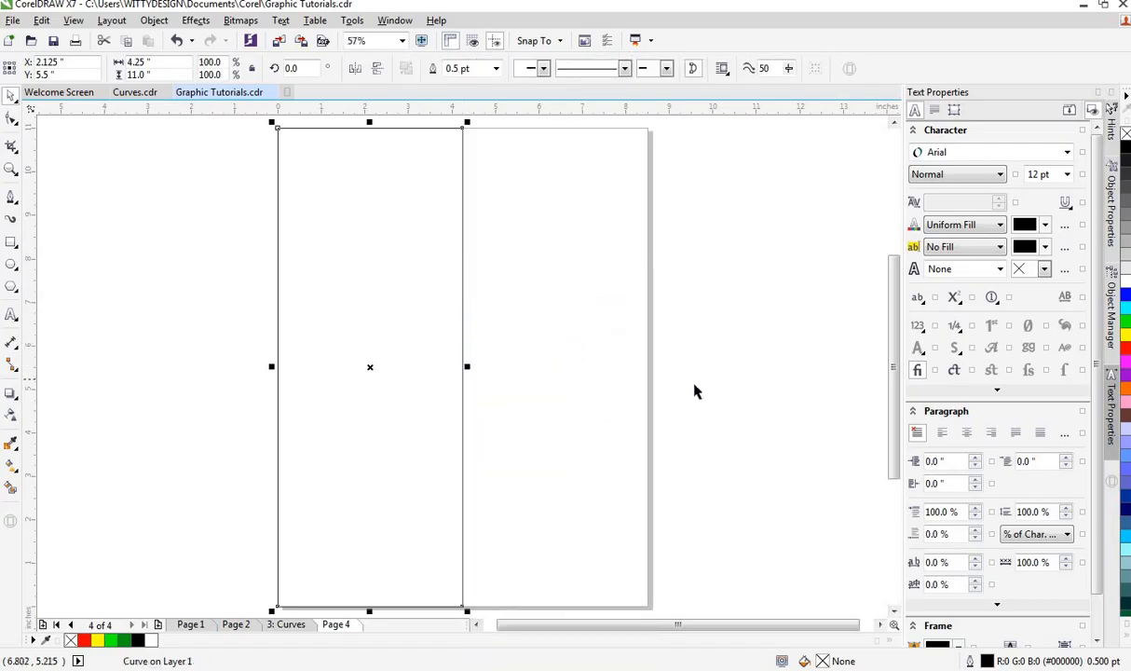
# - Convert the rectangle's right edge to a curve and bulge it outward to the right
pyautogui.click(11, 120)
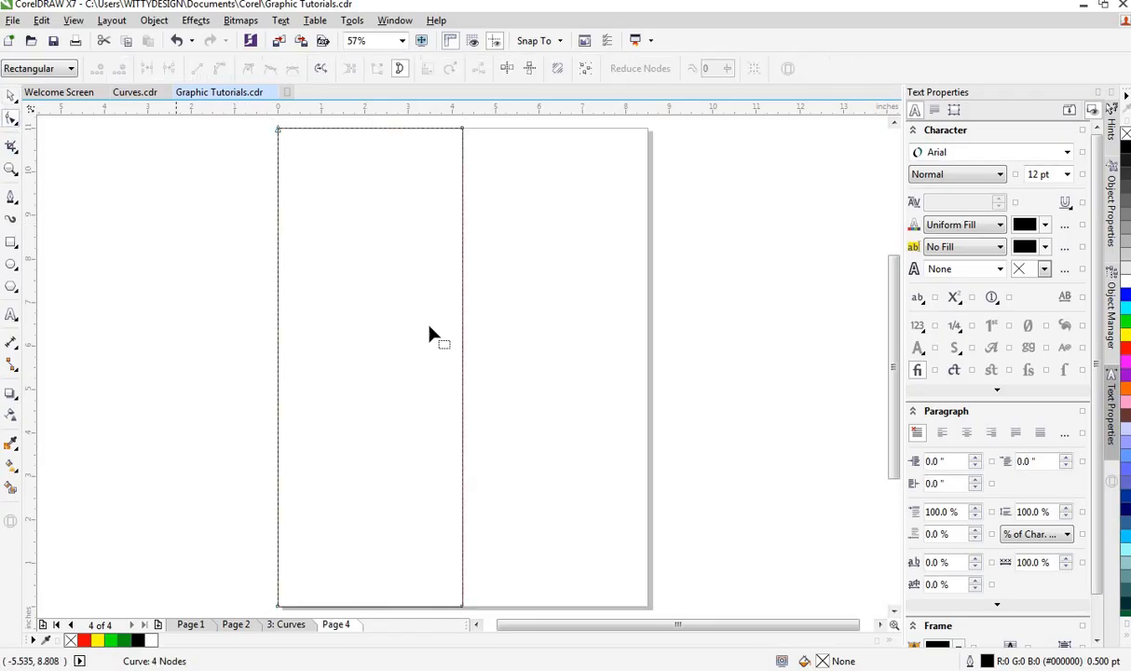
pyautogui.rightClick(462, 360)
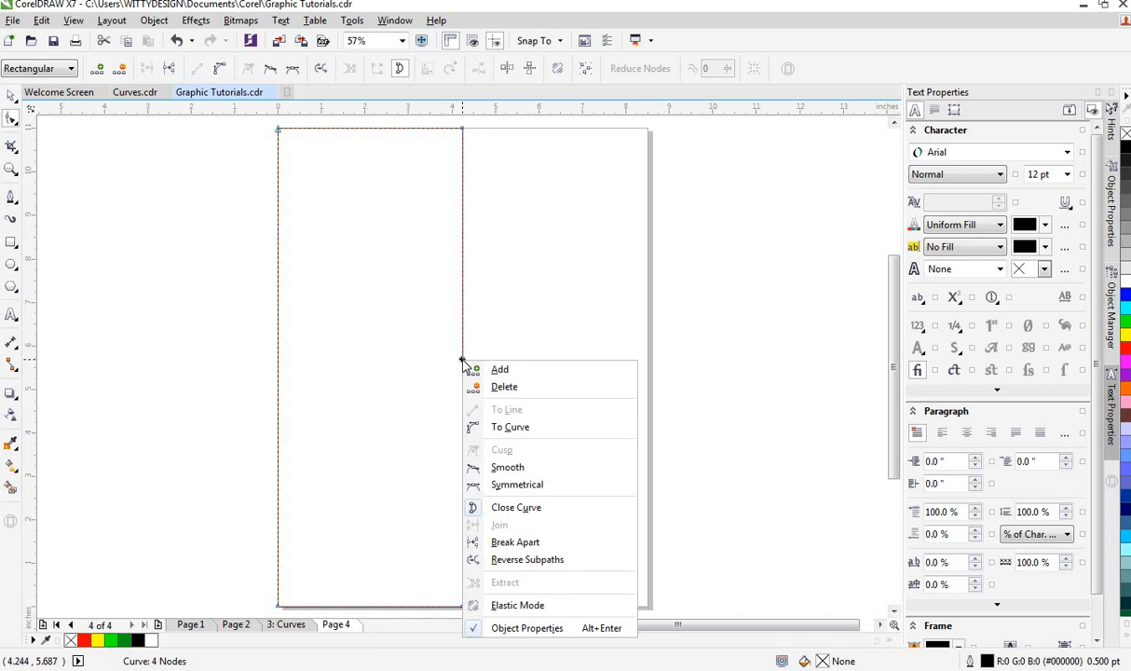
pyautogui.click(487, 427)
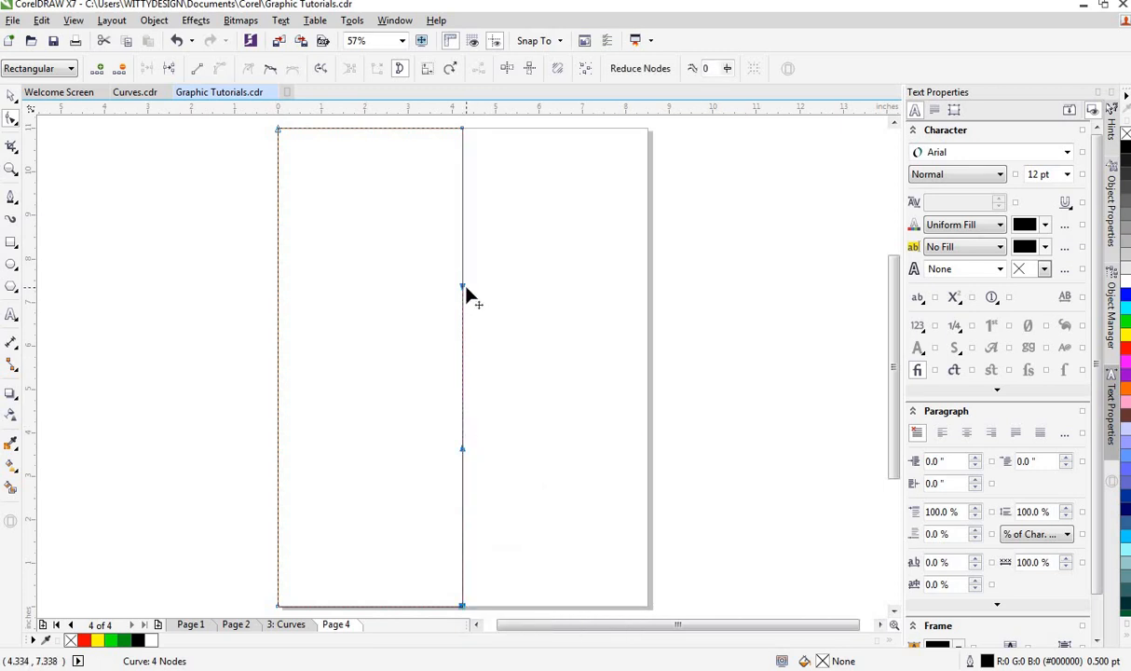
pyautogui.moveTo(464, 293); pyautogui.dragTo(505, 331)
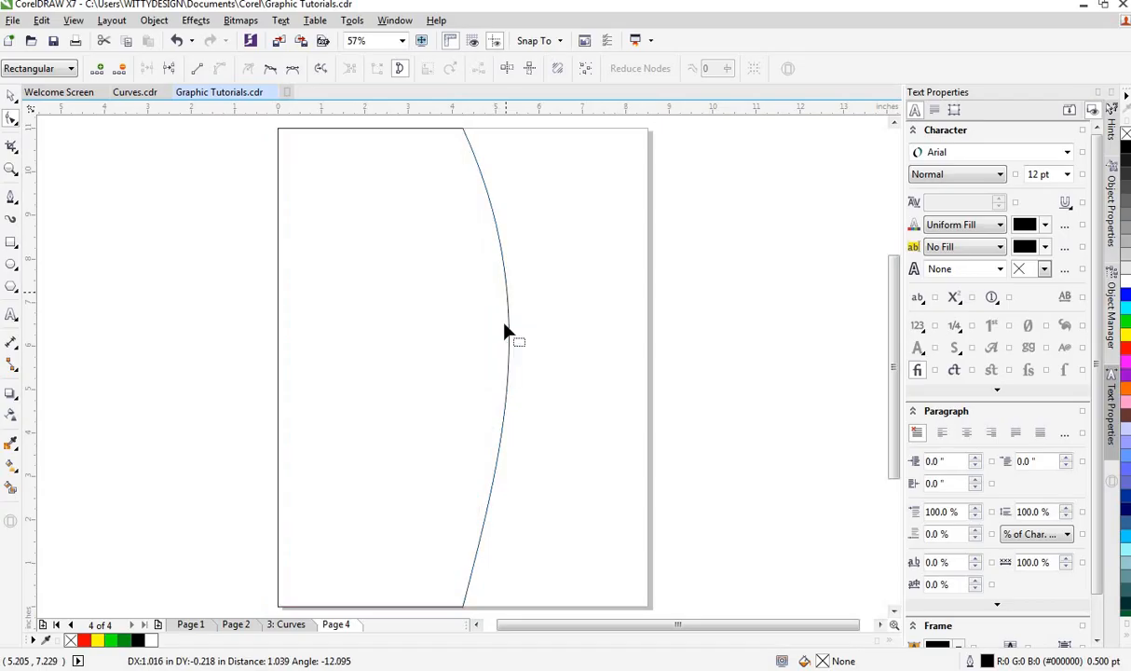
# - Widen the right edge's bulge by moving its upper and lower control handles outward, making the shape about 5.67 in wide
pyautogui.click(463, 606)
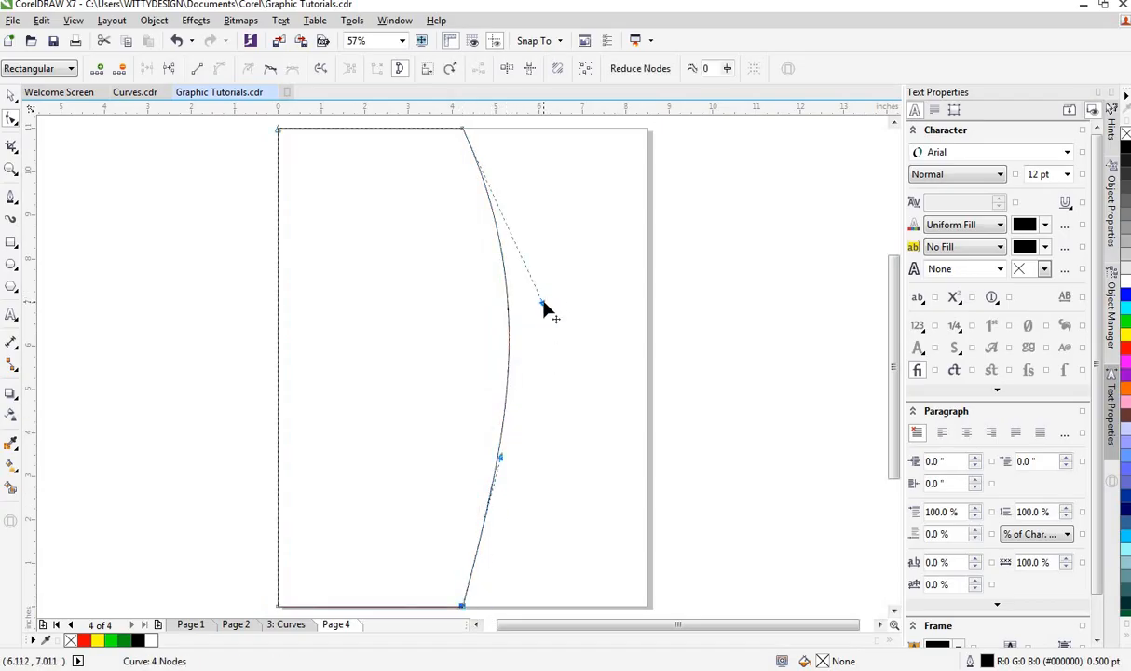
pyautogui.moveTo(543, 305); pyautogui.dragTo(568, 287)
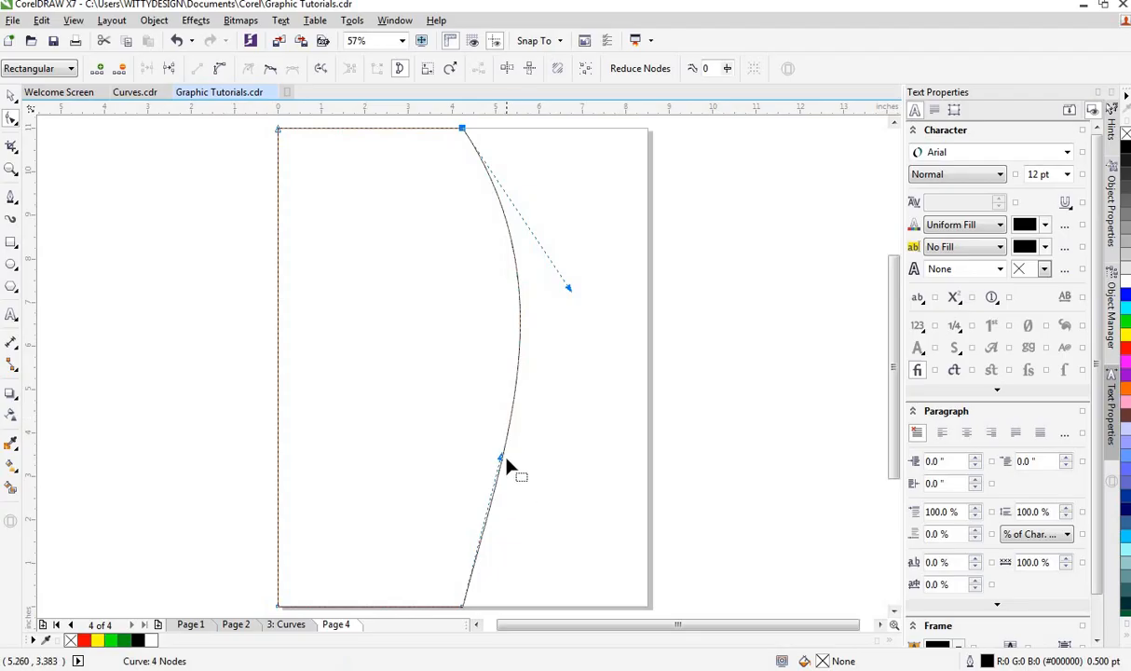
pyautogui.click(499, 454)
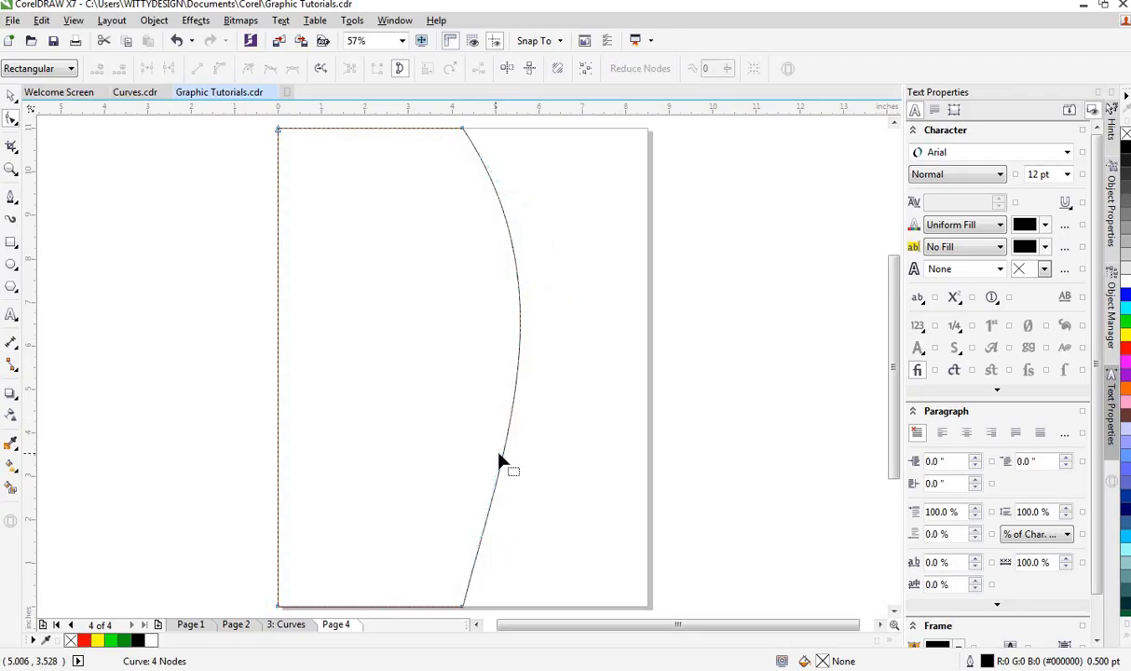
pyautogui.click(463, 608)
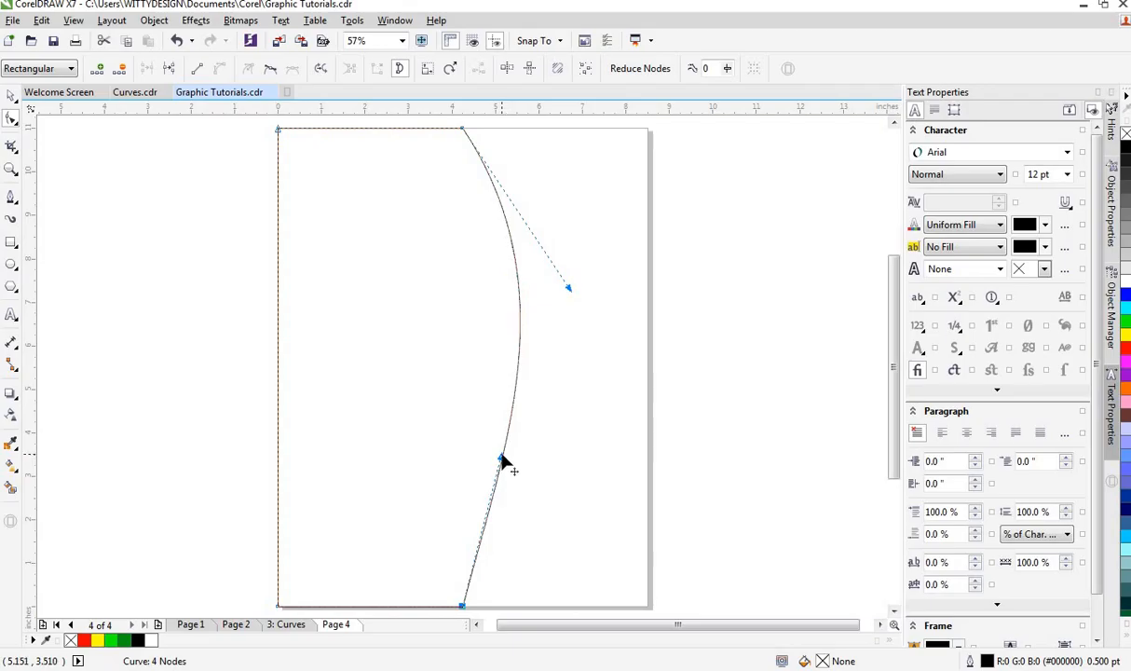
pyautogui.moveTo(501, 459); pyautogui.dragTo(516, 473)
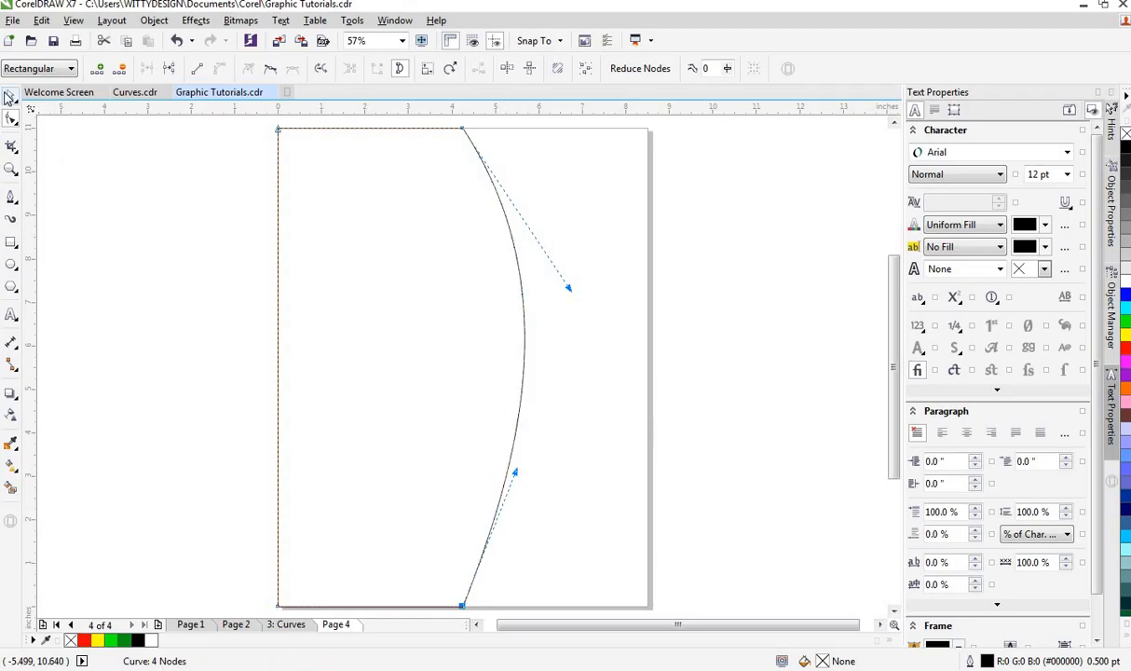
# - Duplicate the curved shape, try centring the copy on the page, and undo the centring
pyautogui.click(11, 95)
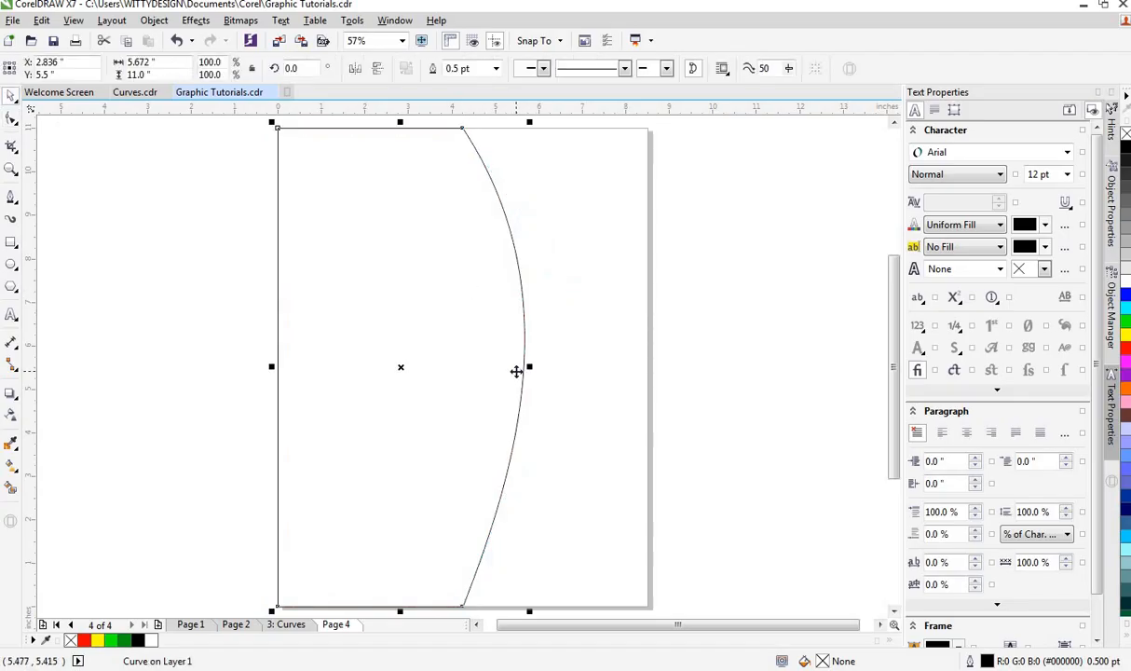
pyautogui.hotkey('ctrl', 'd')
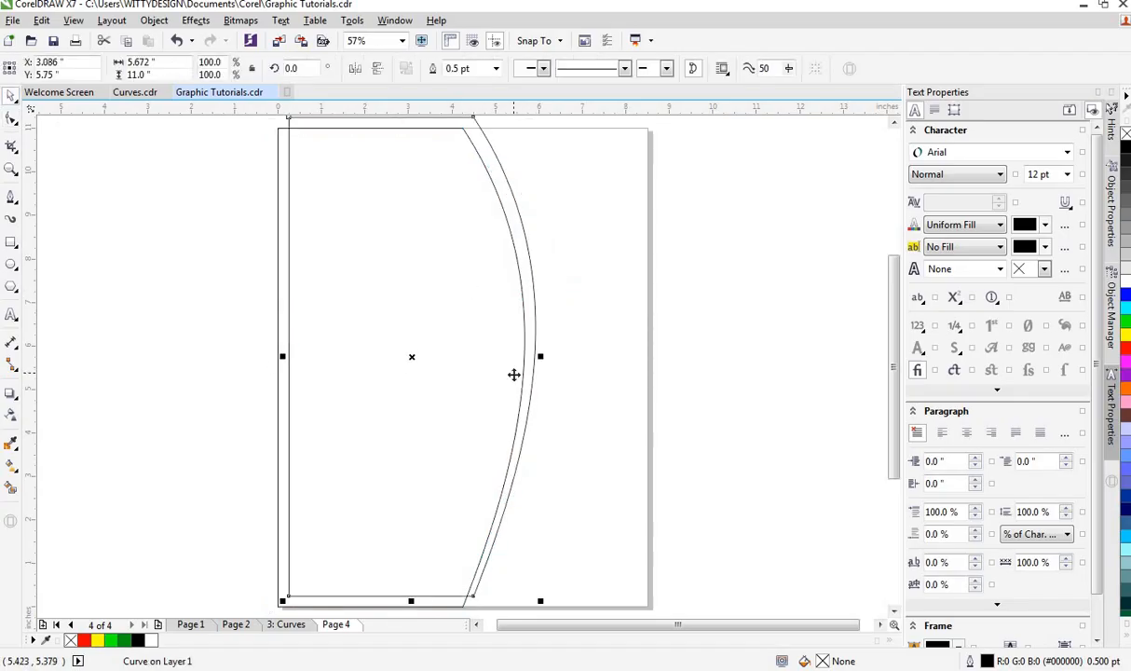
pyautogui.press('p')
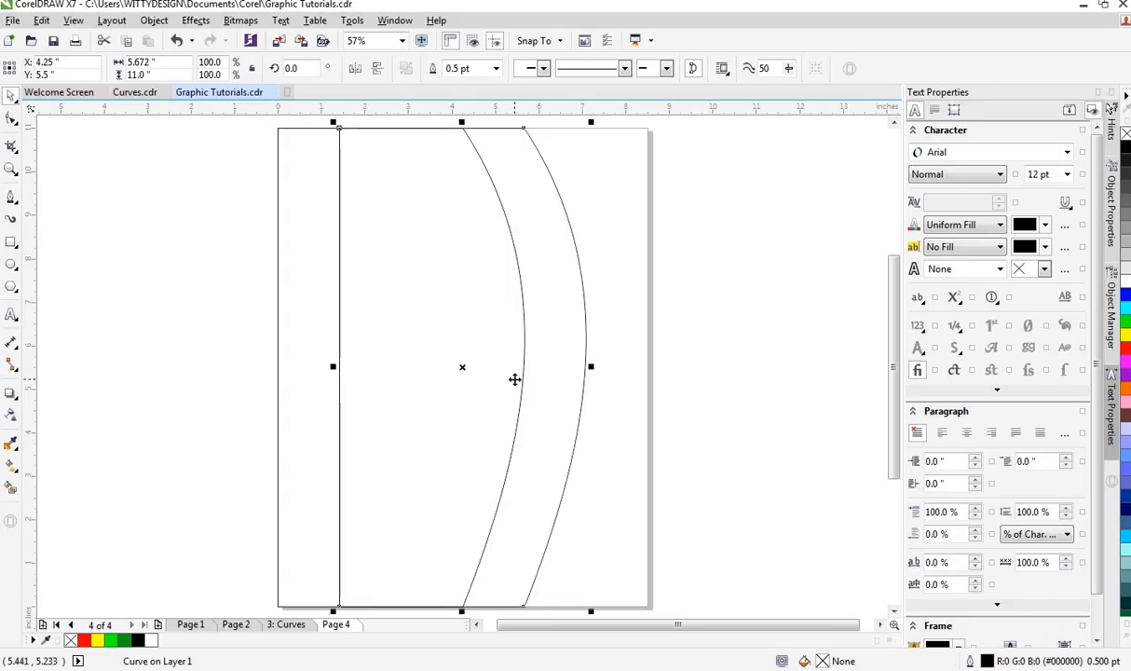
pyautogui.hotkey('ctrl', 'z')
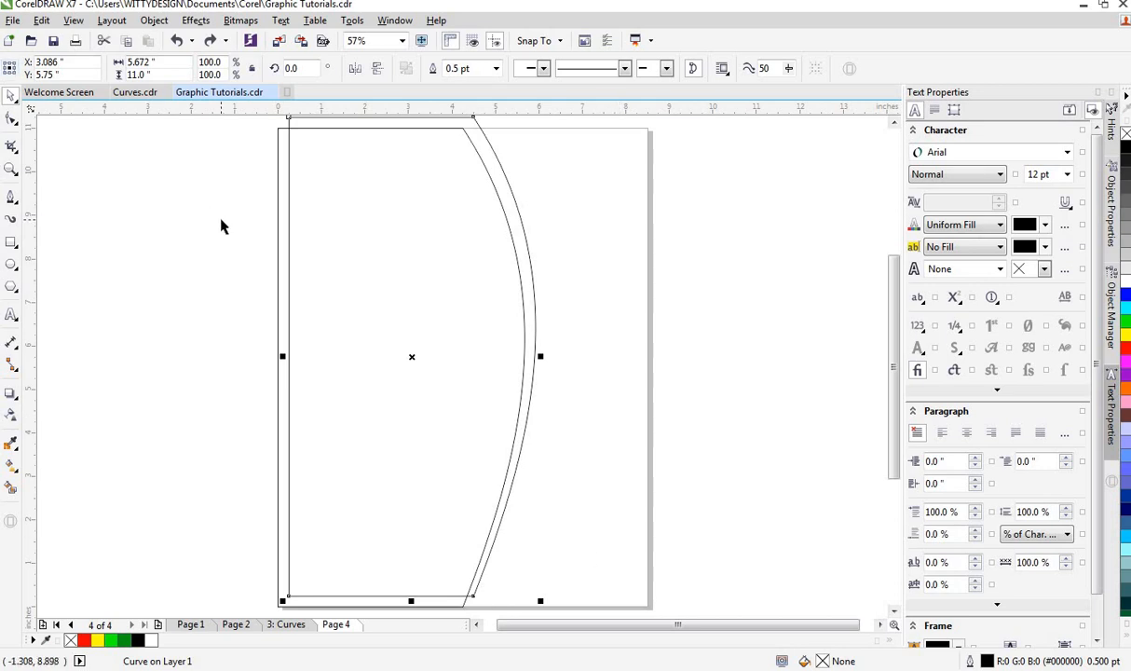
pyautogui.press('F10')
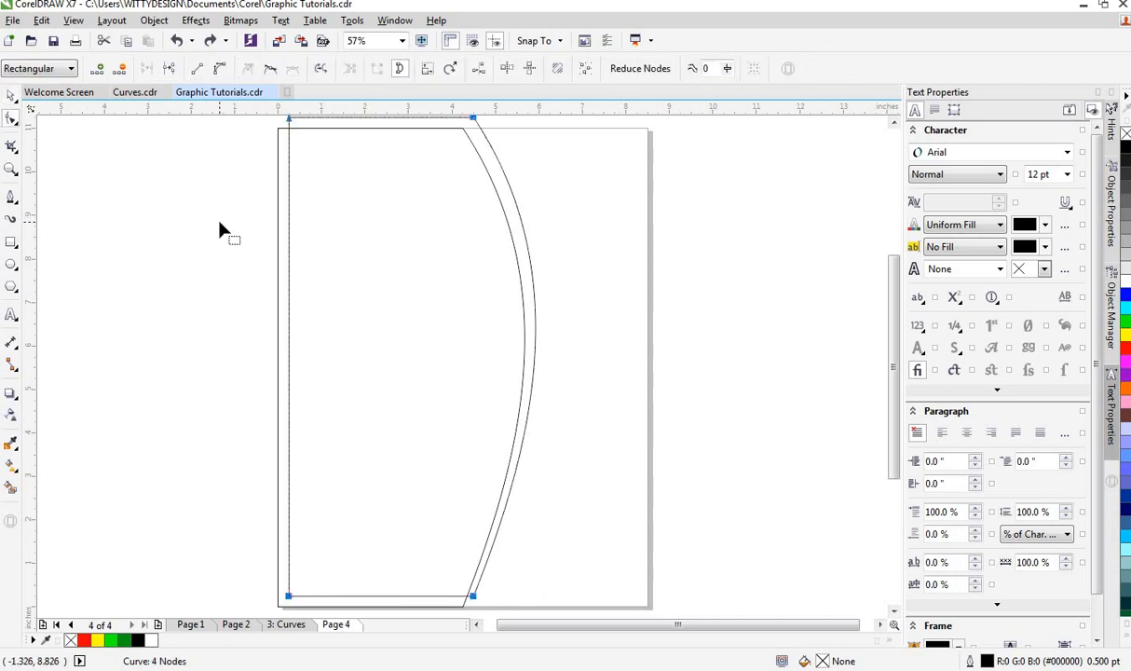
pyautogui.press('c')
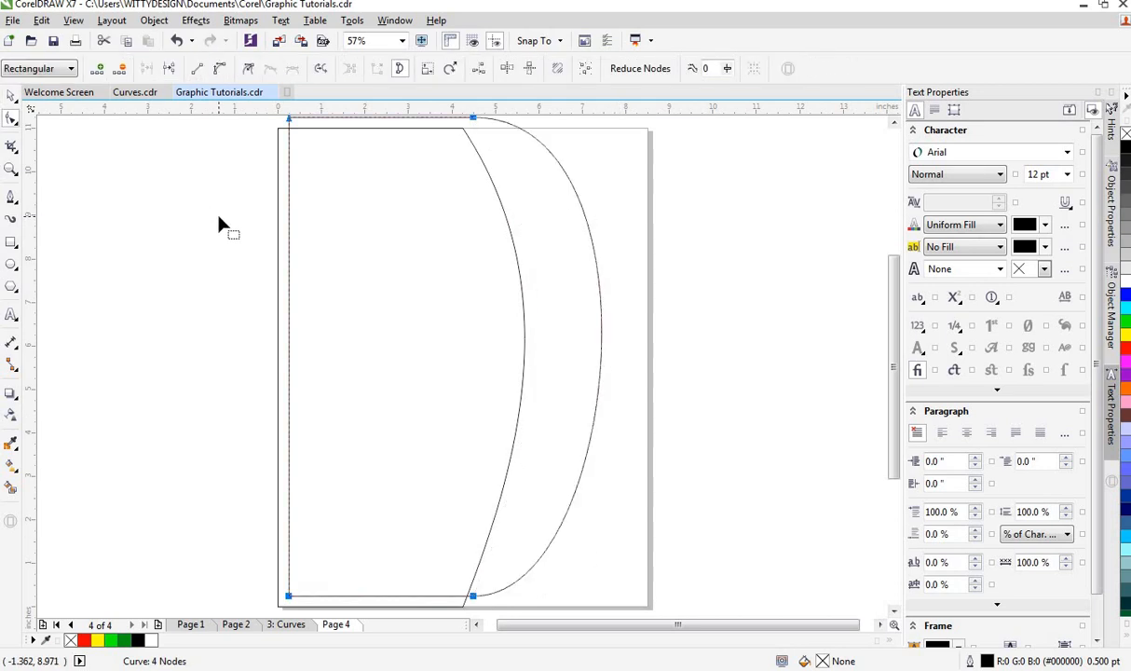
pyautogui.hotkey('ctrl', 'z')
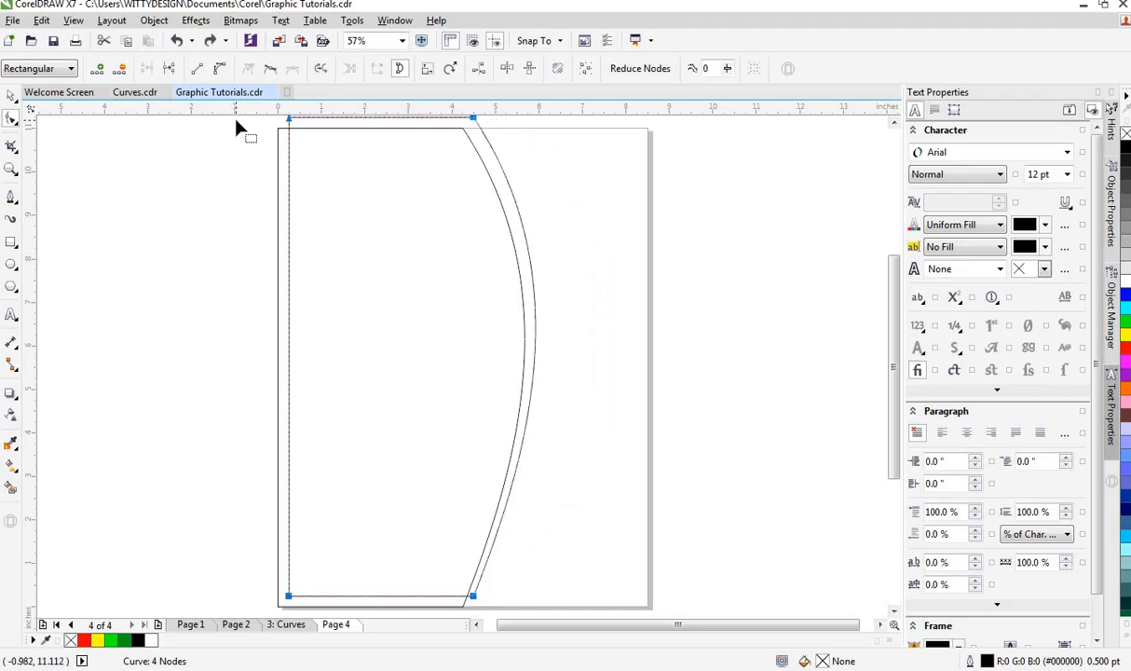
pyautogui.click(11, 95)
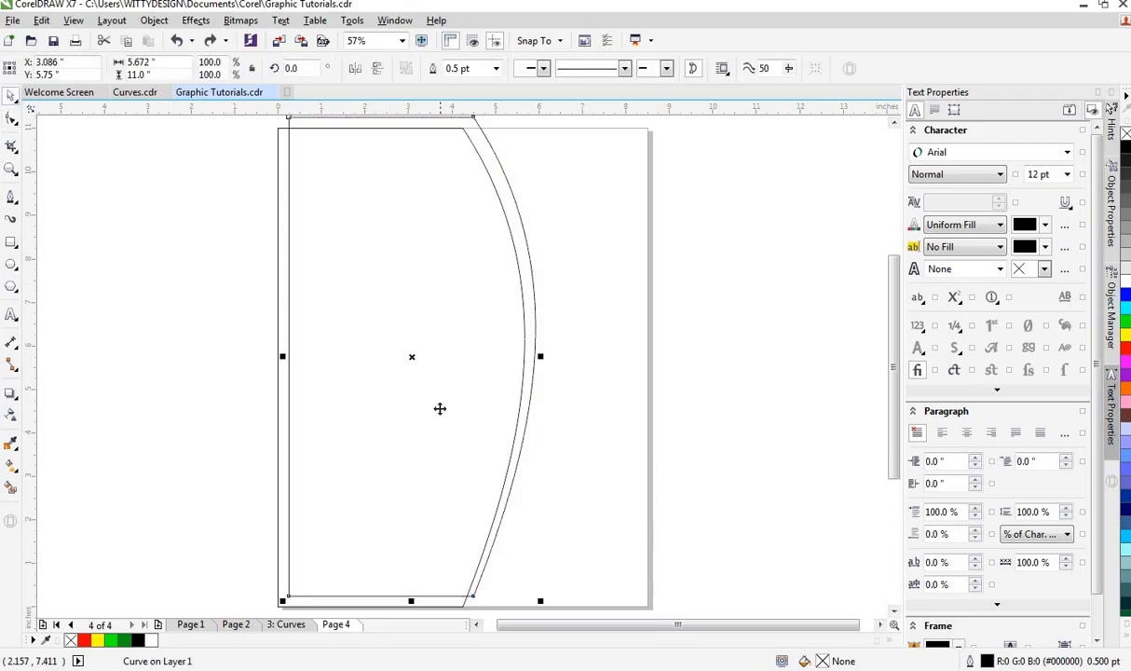
# - Fill the duplicated curved shape black and move it back over the original shape along the page's left edge
pyautogui.moveTo(413, 358); pyautogui.dragTo(523, 402)
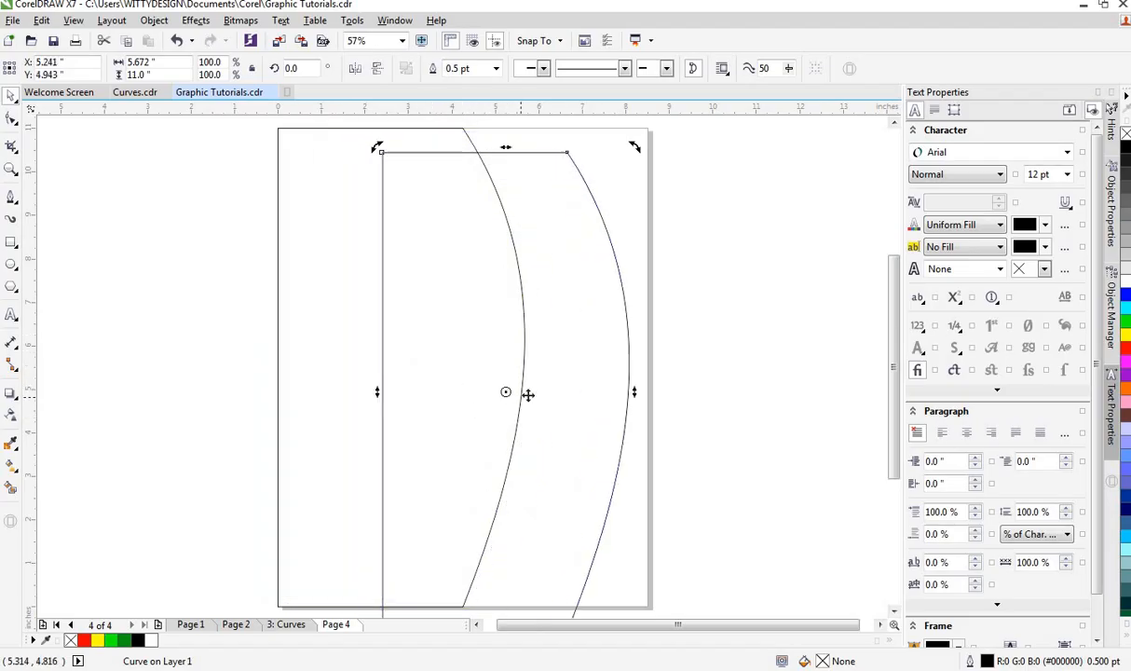
pyautogui.click(474, 336)
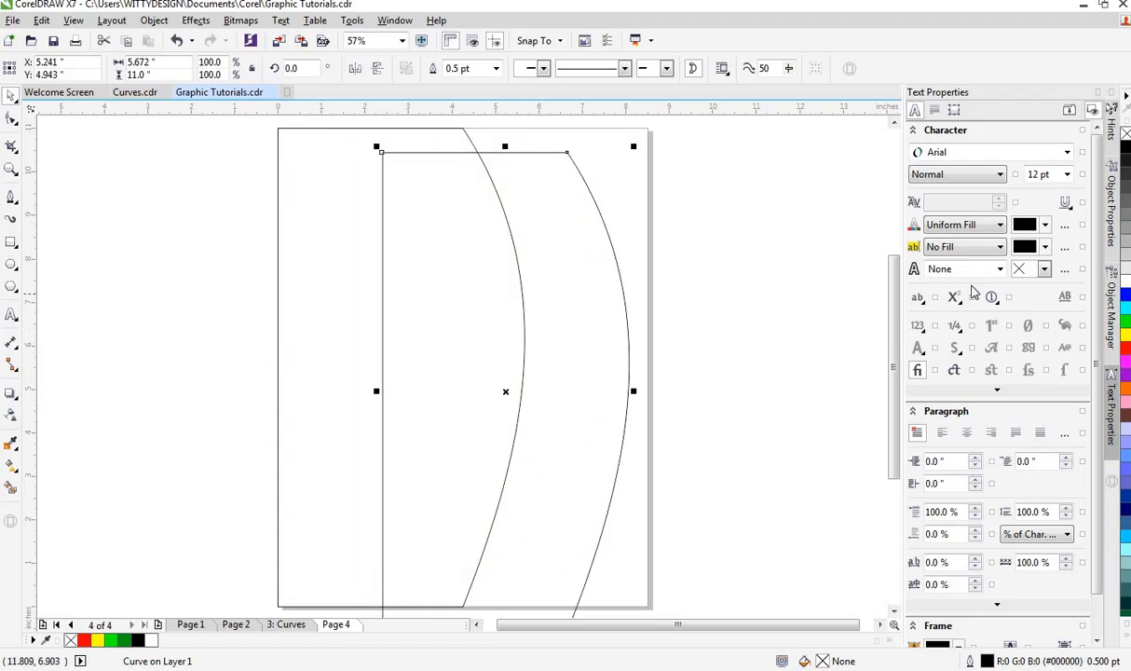
pyautogui.click(1125, 149)
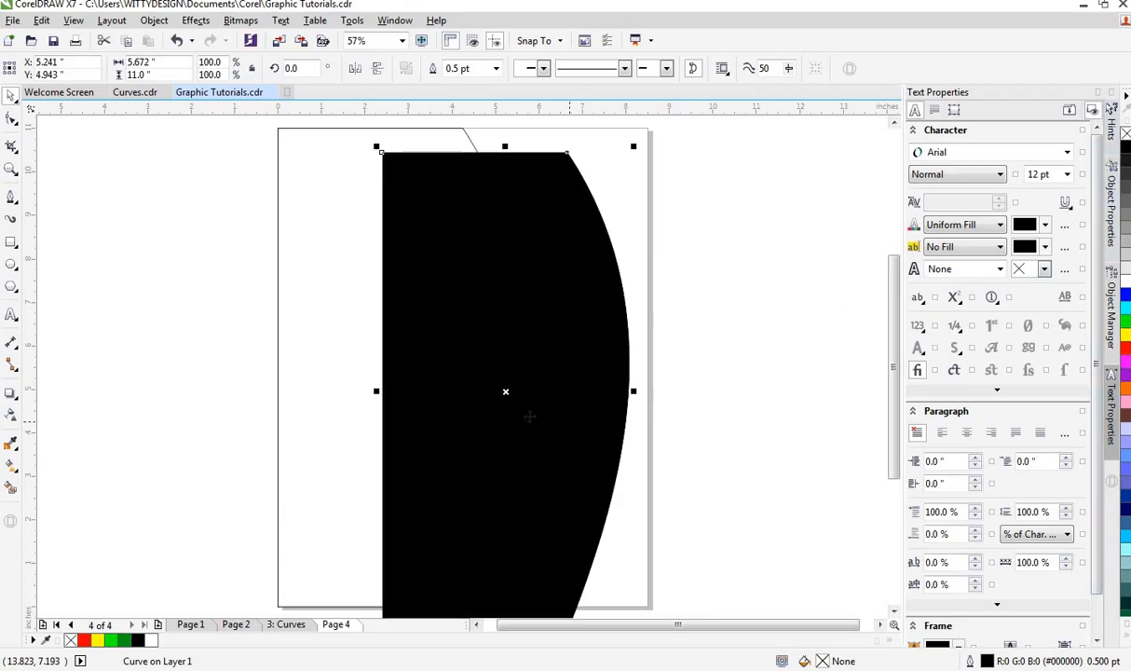
pyautogui.moveTo(497, 379); pyautogui.dragTo(387, 352)
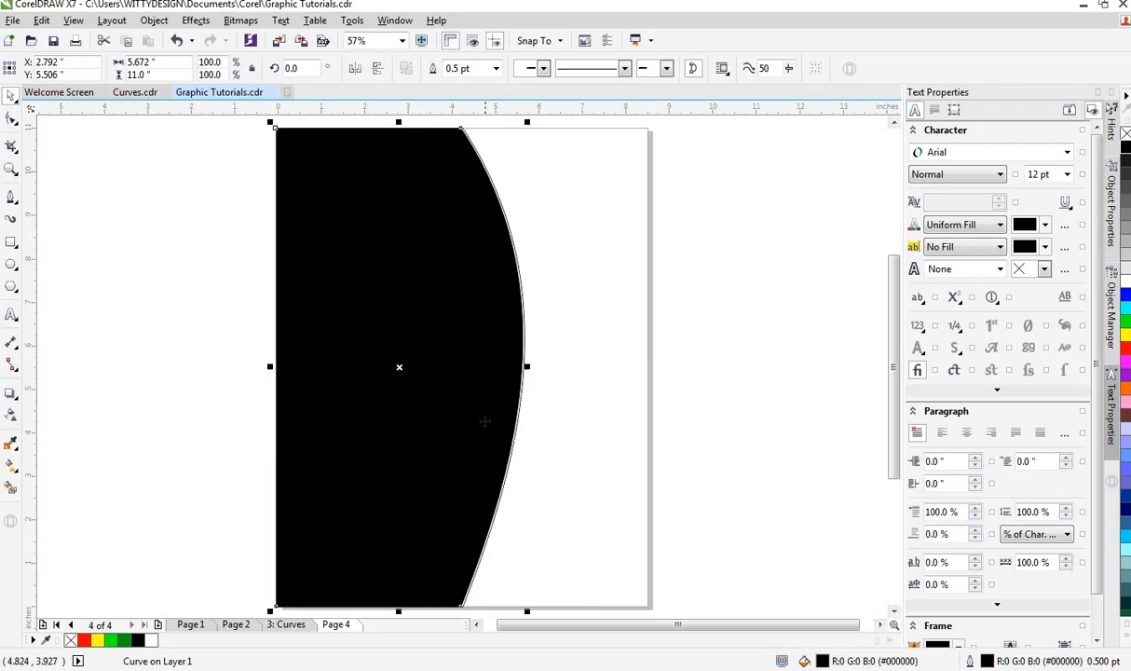
# - Send the black curved copy to the back of the page
pyautogui.rightClick(484, 420)
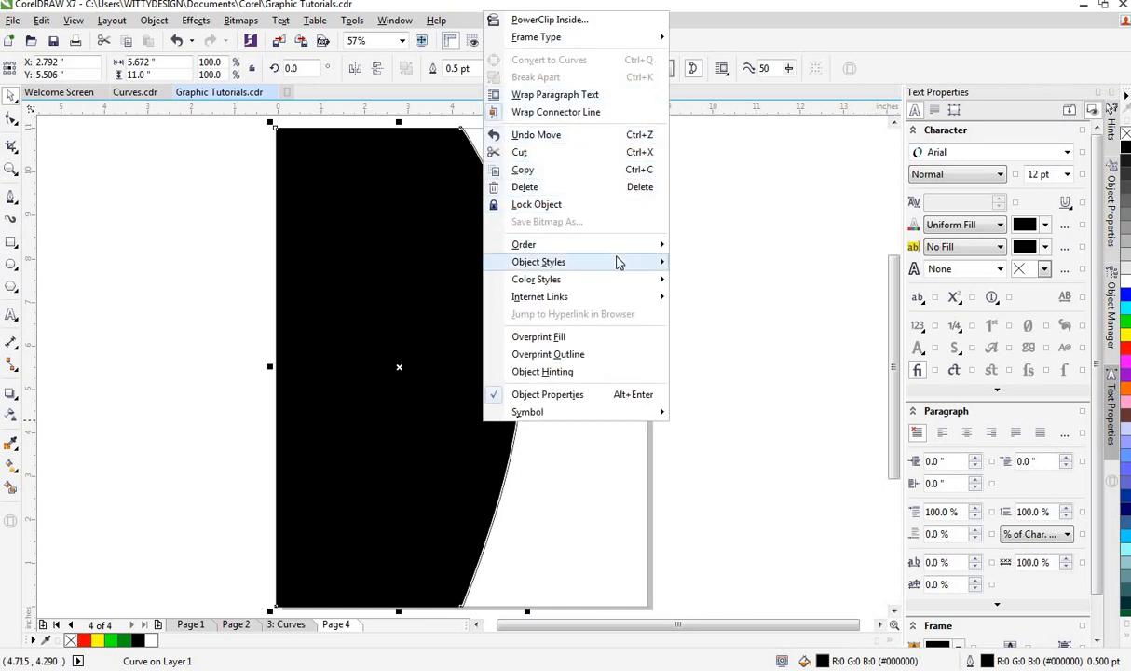
pyautogui.moveTo(643, 245)
pyautogui.click(741, 262)
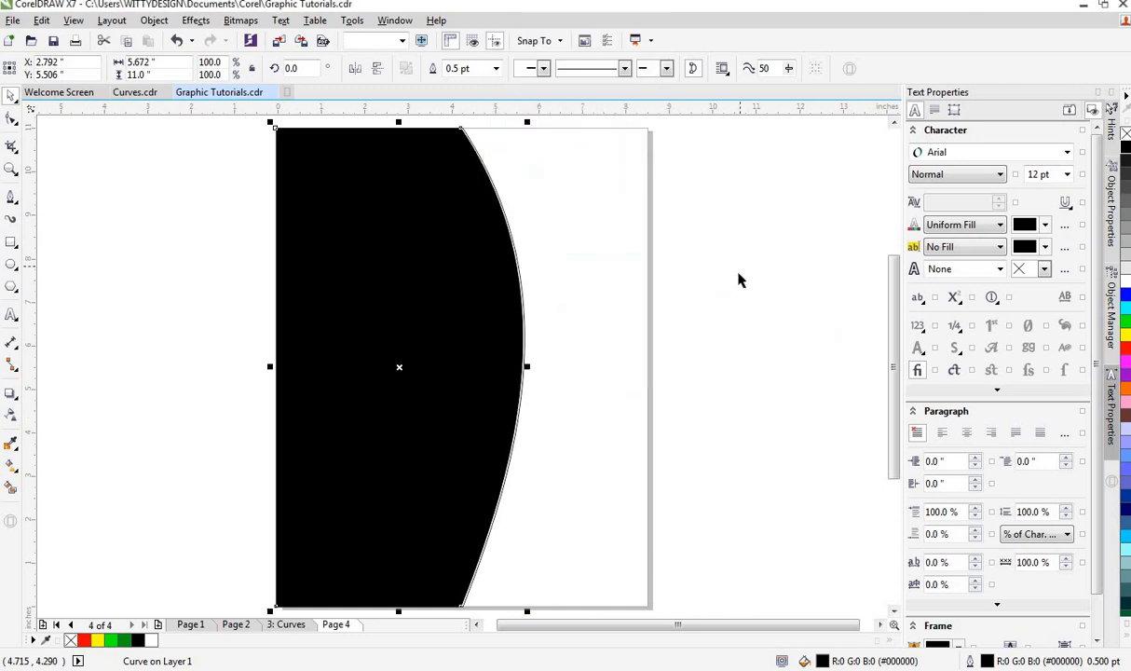
# - Nudge the black copy about 0.2 in to the right, out past the original shape's curved edge
pyautogui.press('Right')
pyautogui.press('Right')
pyautogui.press('Right')
pyautogui.press('Right')
pyautogui.press('Right')
pyautogui.press('Right')
pyautogui.press('Right')
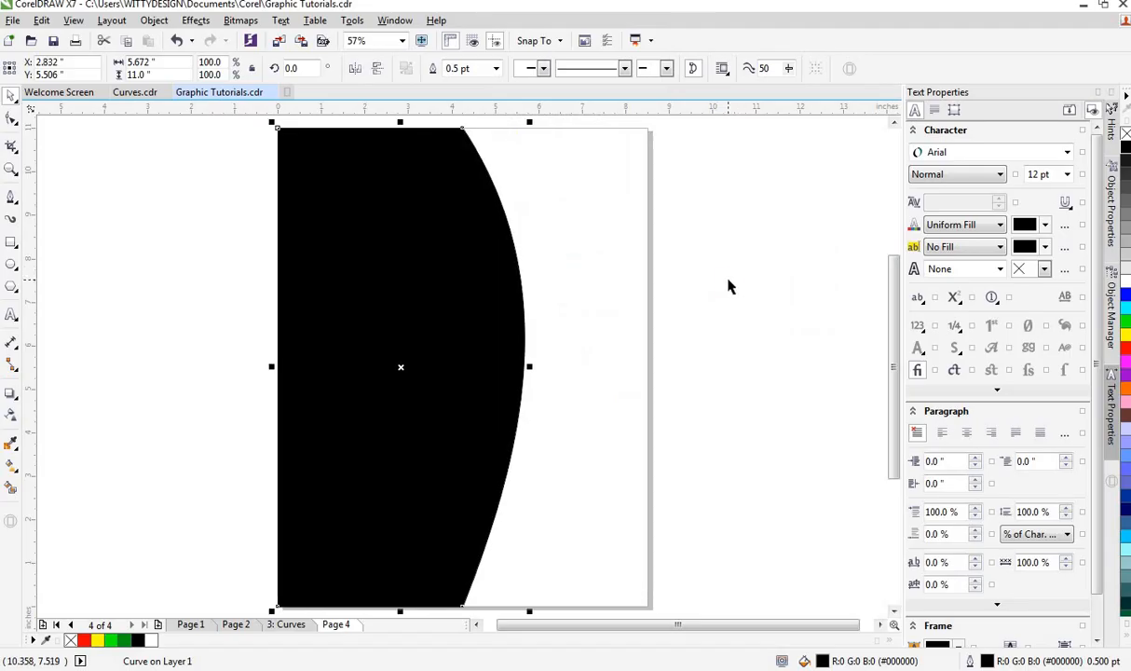
pyautogui.press('Right')
pyautogui.press('Right')
pyautogui.press('Right')
pyautogui.press('Right')
pyautogui.press('Right')
pyautogui.press('Right')
pyautogui.press('Right')
pyautogui.press('Right')
pyautogui.press('Right')
pyautogui.press('Right')
pyautogui.press('Right')
pyautogui.press('Right')
pyautogui.press('Right')
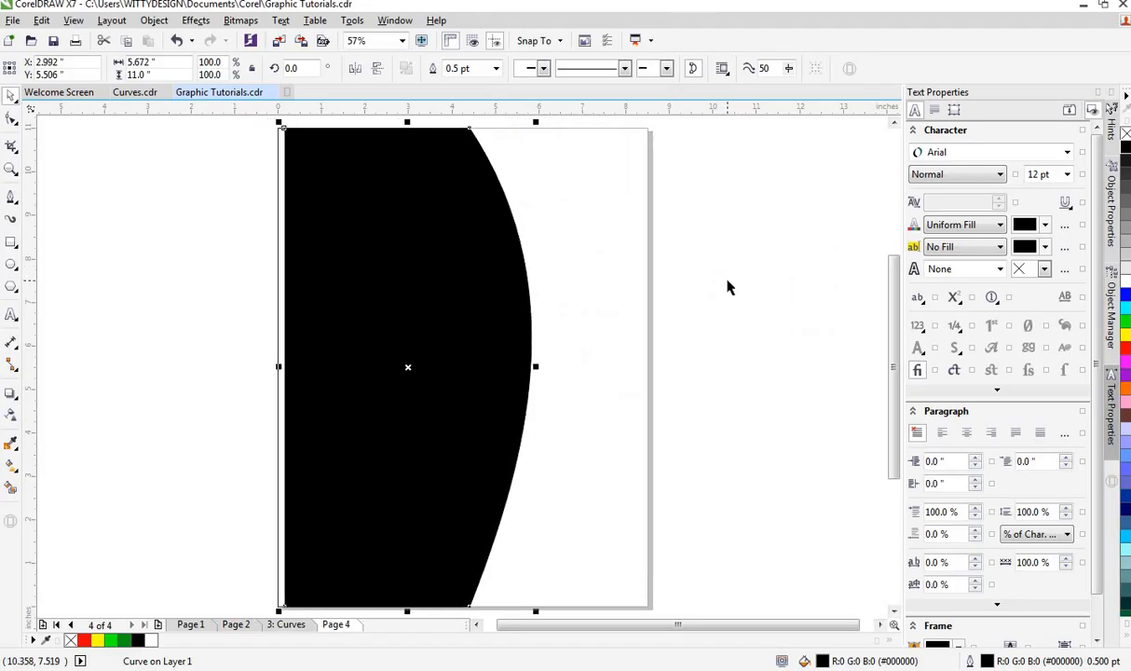
# - Fill the original curved shape in front of the black copy with blue (#0000FF)
pyautogui.click(199, 298)
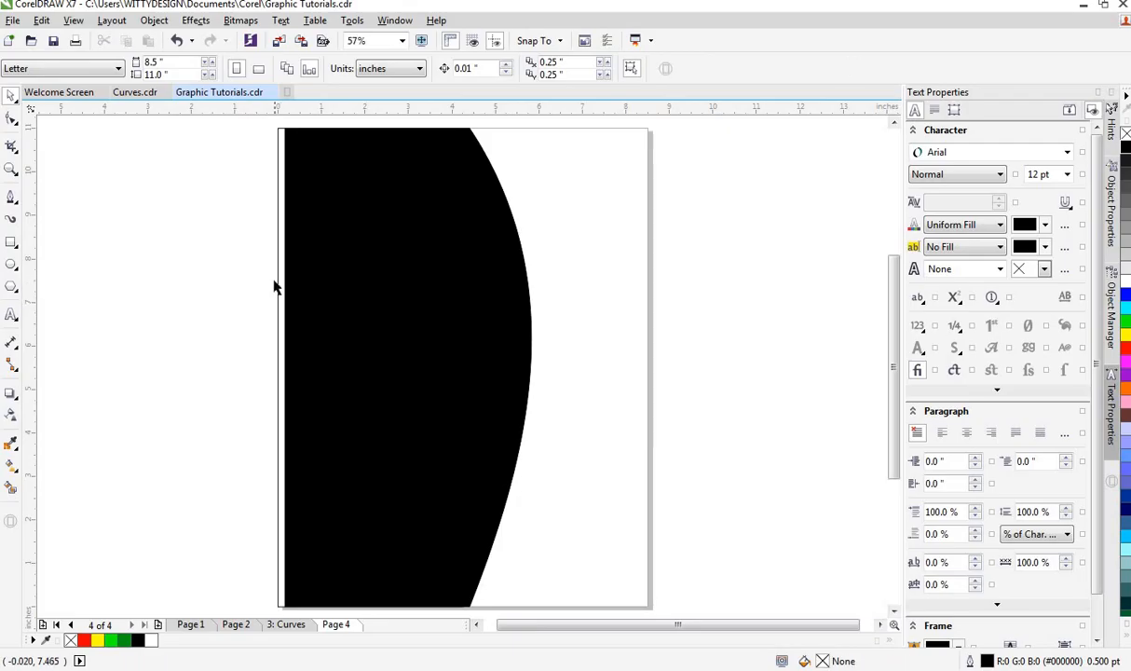
pyautogui.click(284, 289)
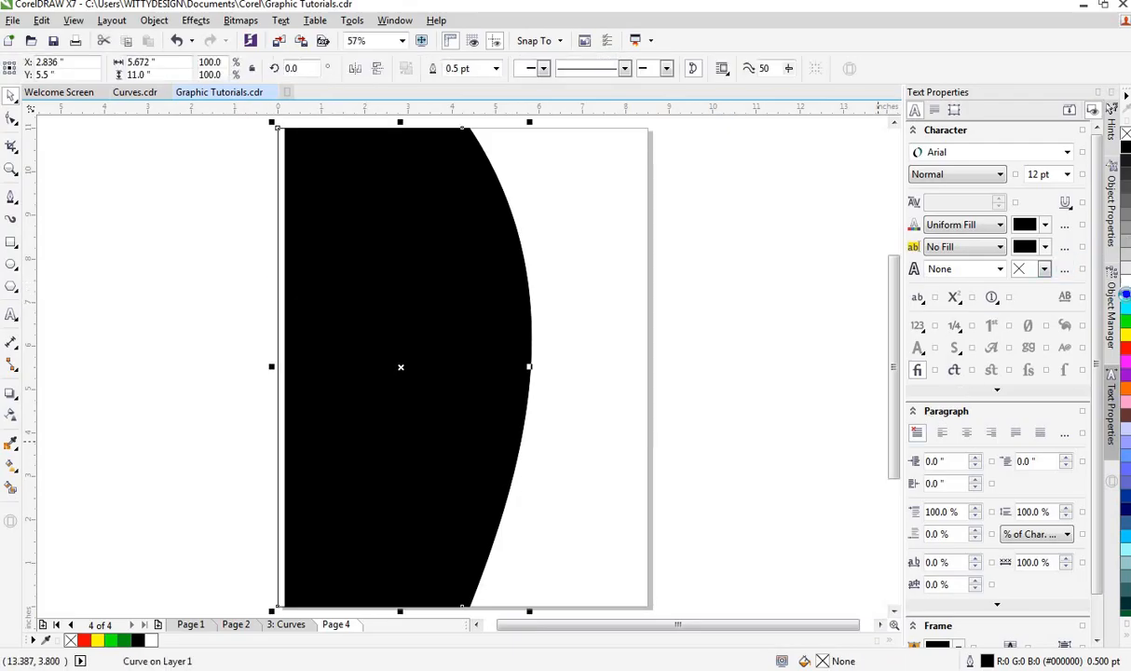
pyautogui.click(1125, 295)
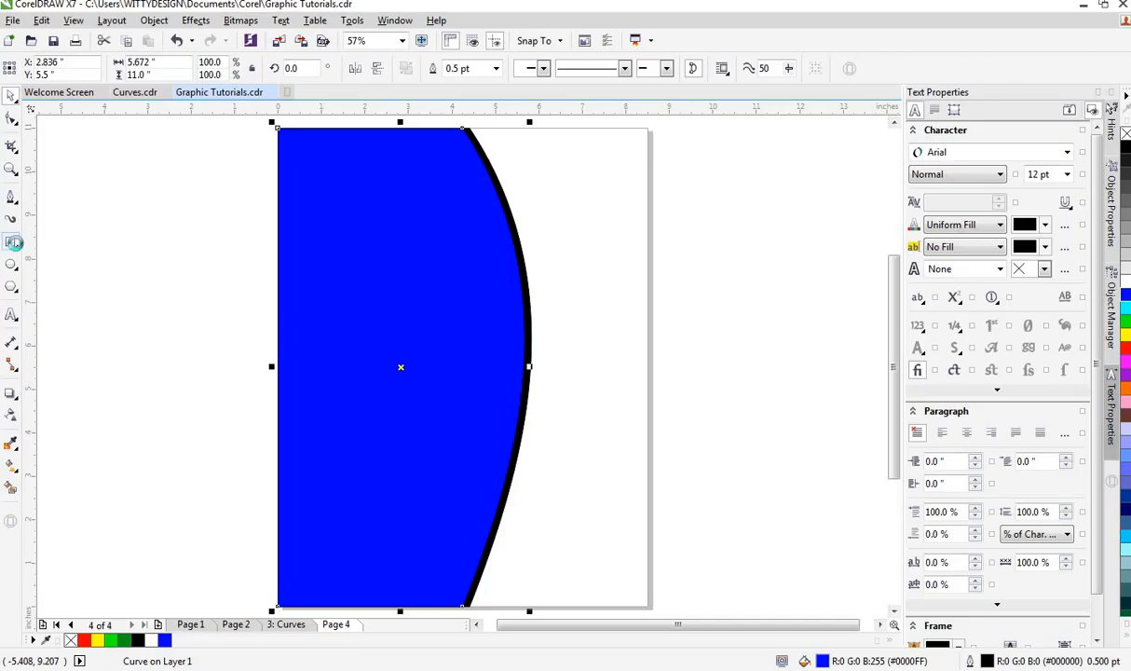
# - Add a page-sized 8.5 by 11 in rectangle, order it to the back of the page, and fill it dark brown (#663333)
pyautogui.doubleClick(12, 242)
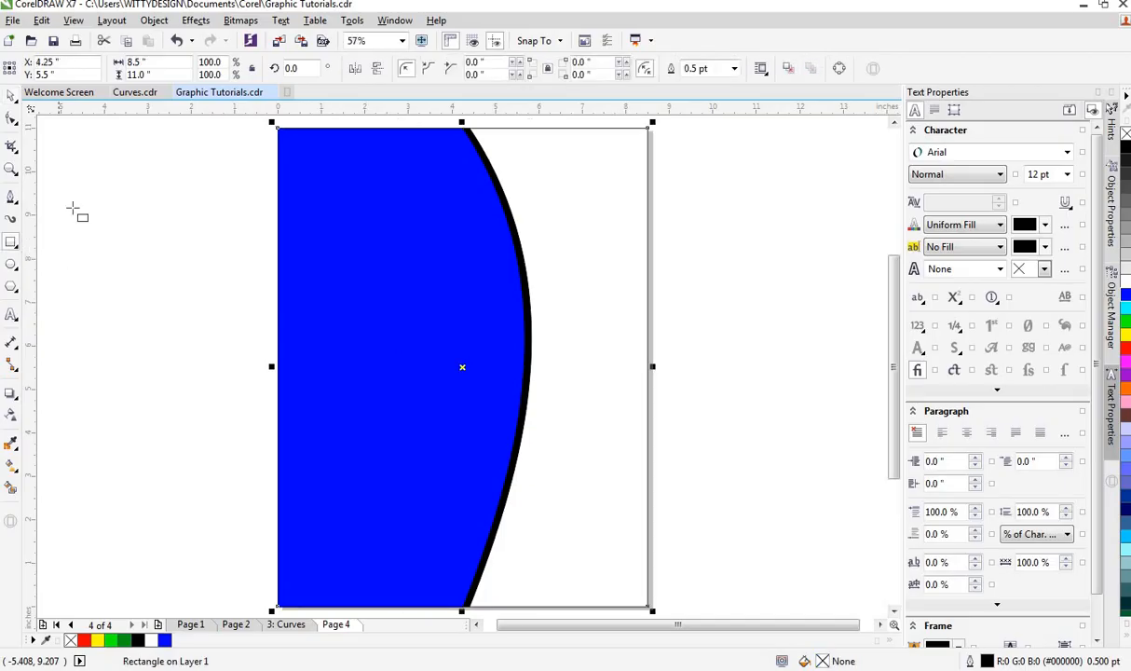
pyautogui.rightClick(651, 509)
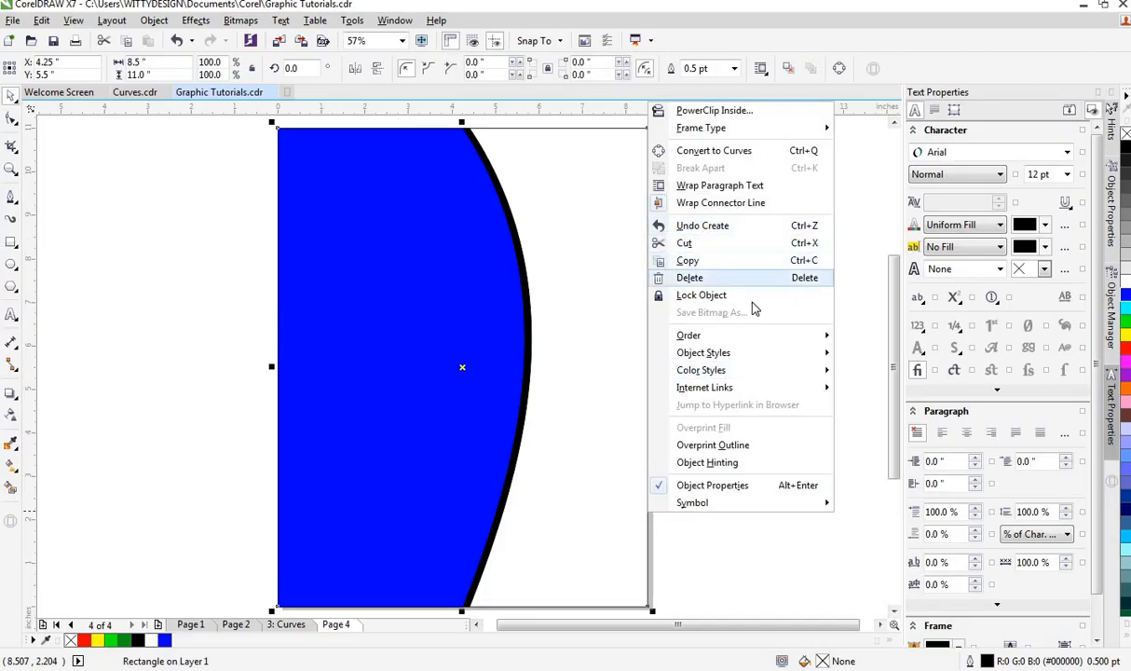
pyautogui.moveTo(781, 343)
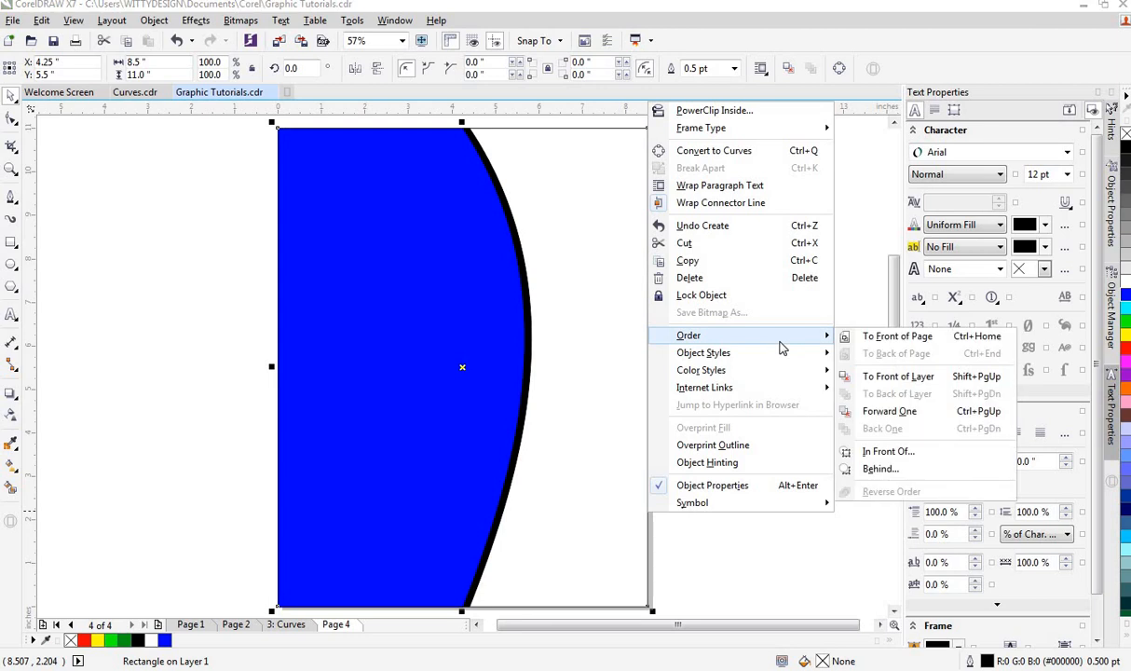
pyautogui.click(876, 342)
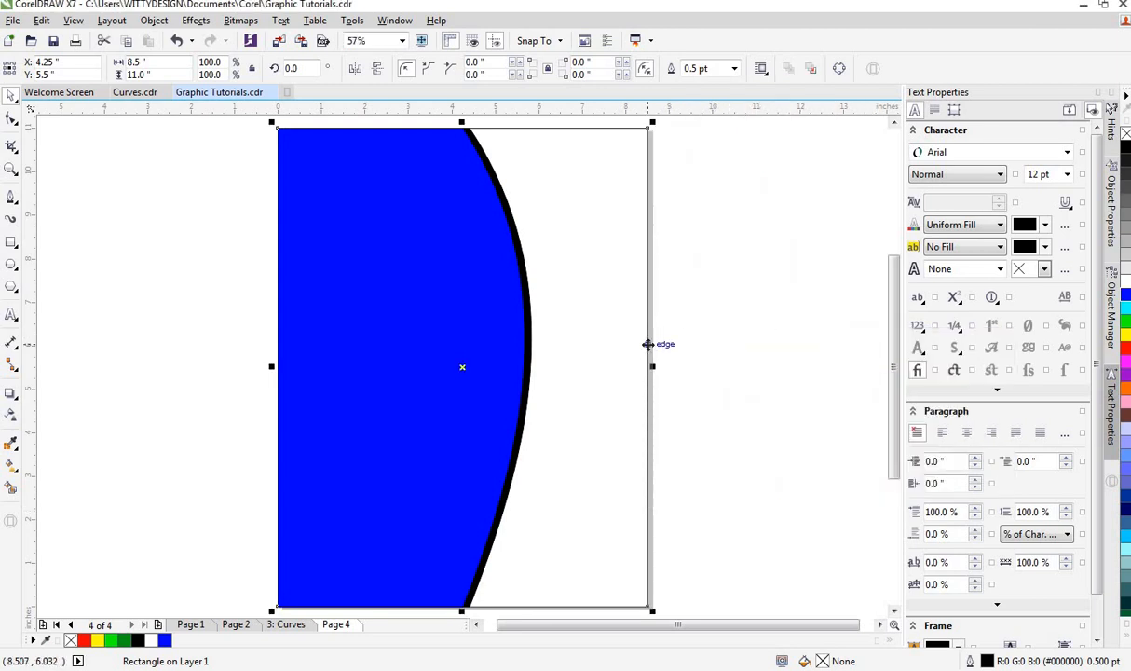
pyautogui.rightClick(648, 344)
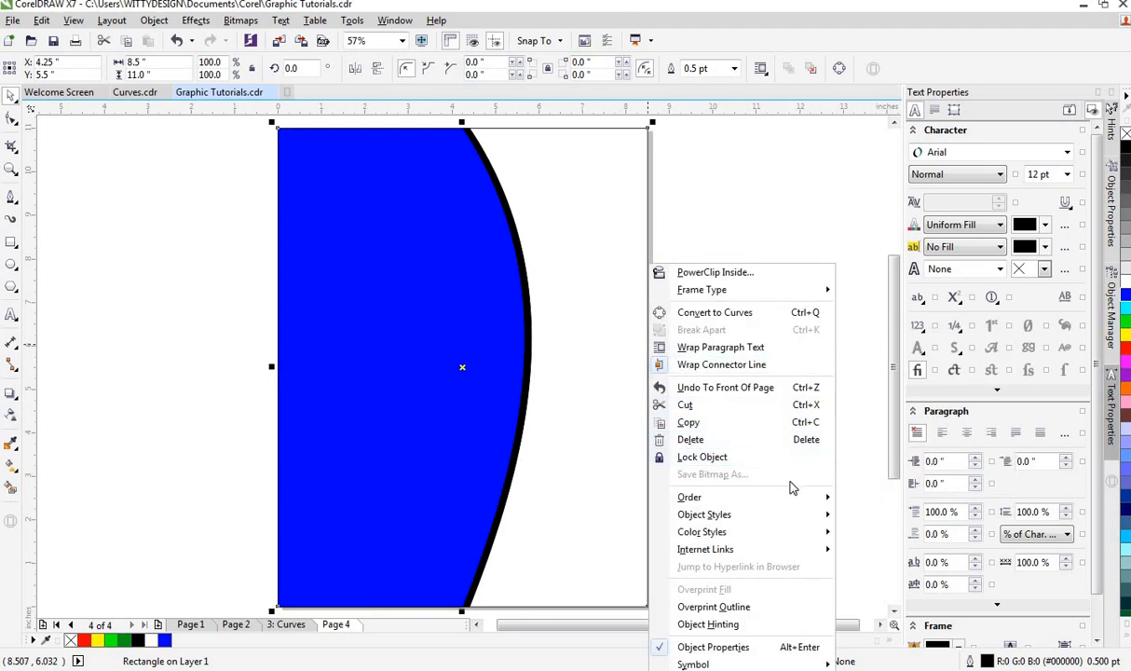
pyautogui.moveTo(807, 507)
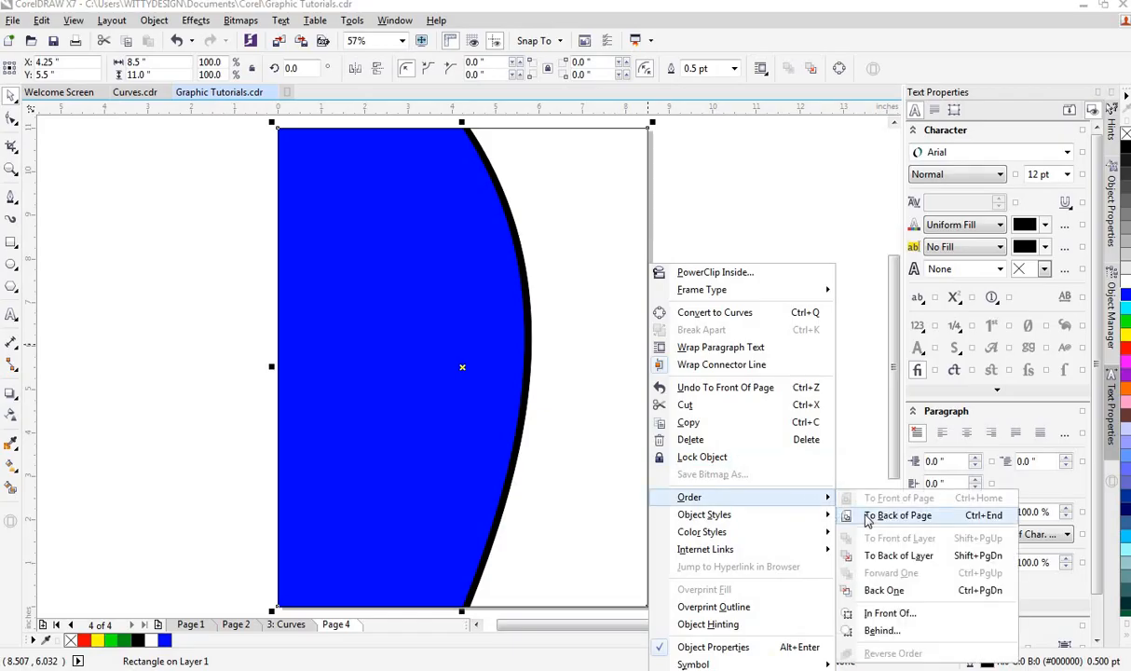
pyautogui.click(866, 518)
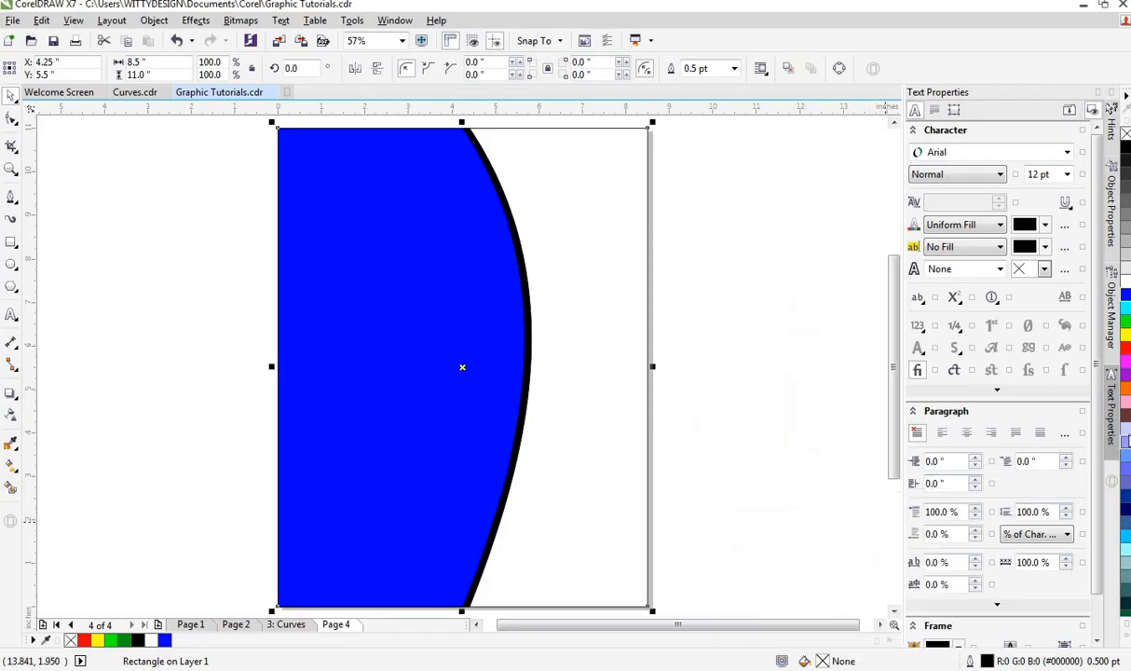
pyautogui.click(1125, 407)
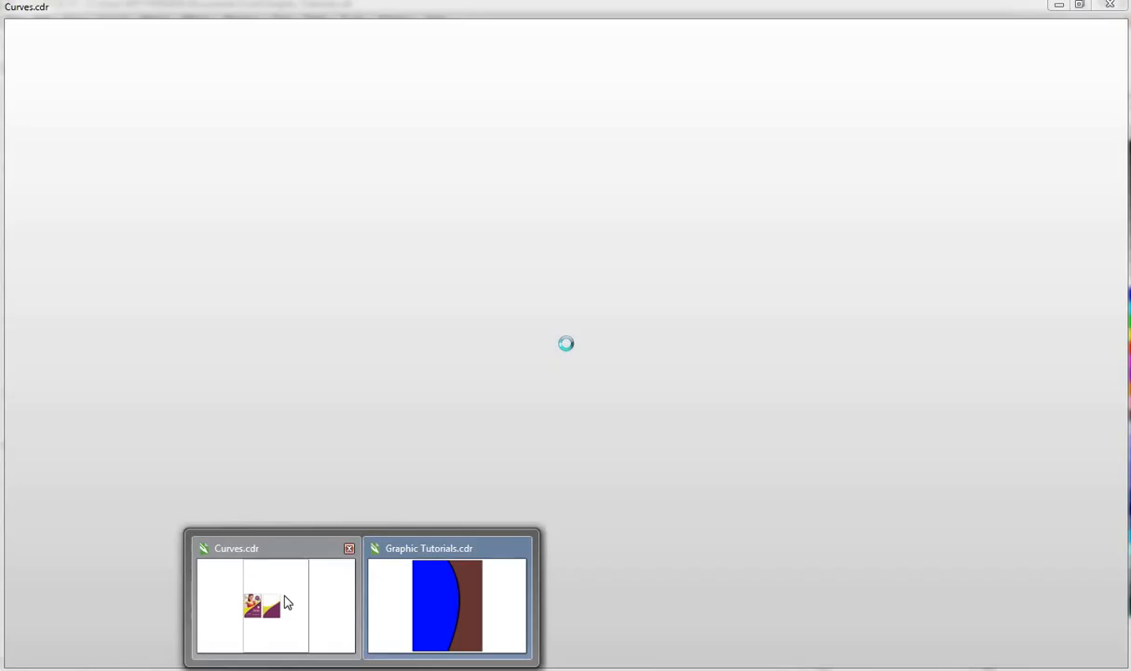
# - Look at the Fitness Centre flyer and its curved layout in Curves.cdr, and return to the Graphic Tutorials.cdr drawing
pyautogui.click(282, 601)
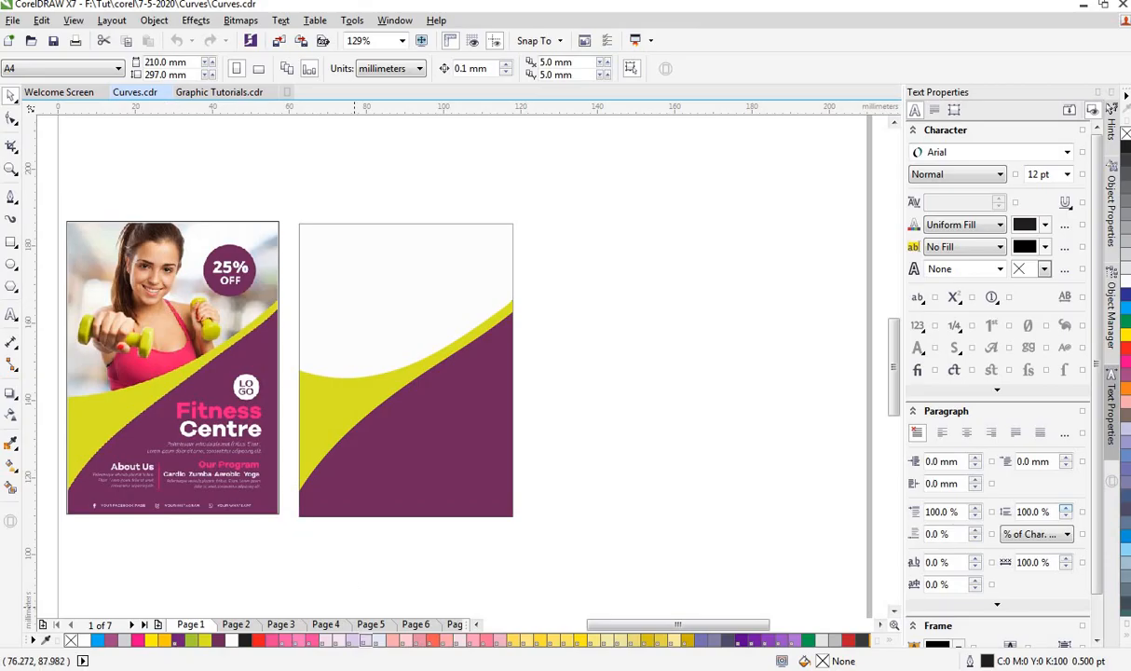
pyautogui.click(447, 629)
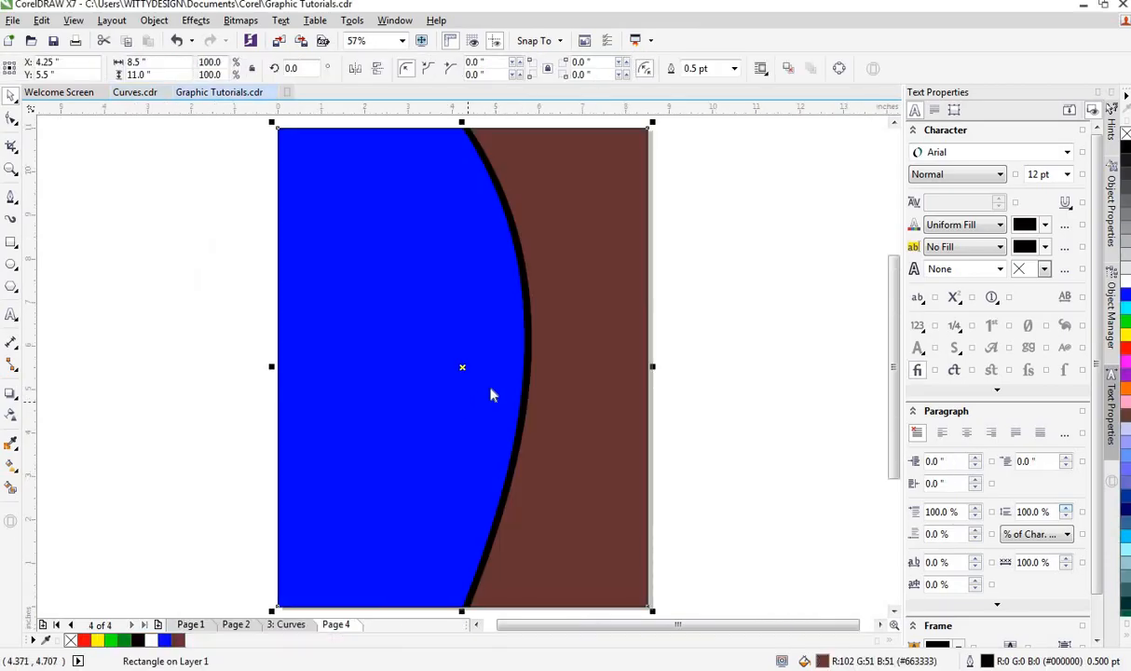
pyautogui.click(572, 405)
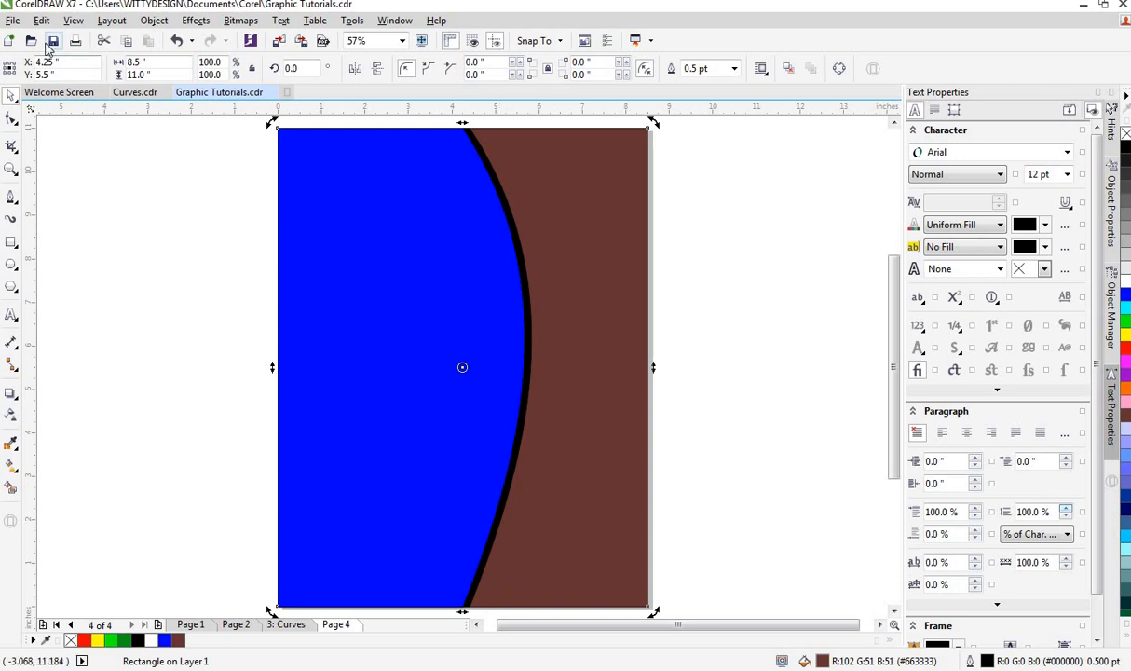
# - Import the black seated-figure picture from the Pictures library and place it about 3.61 in wide, overlapping the page's right edge
pyautogui.click(15, 21)
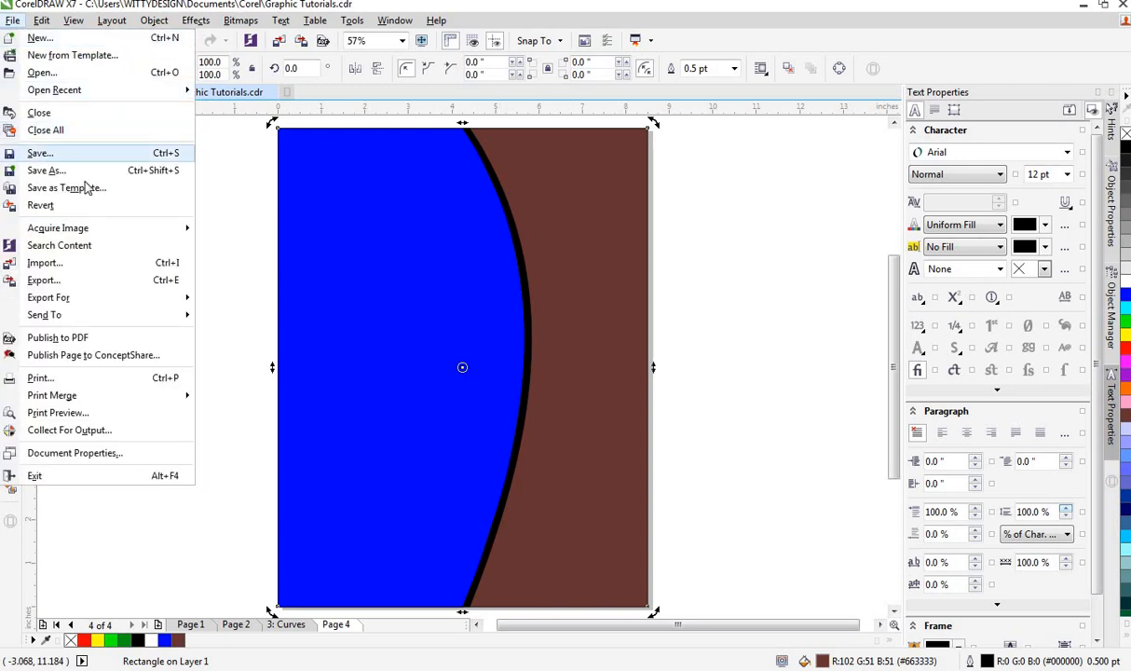
pyautogui.click(86, 265)
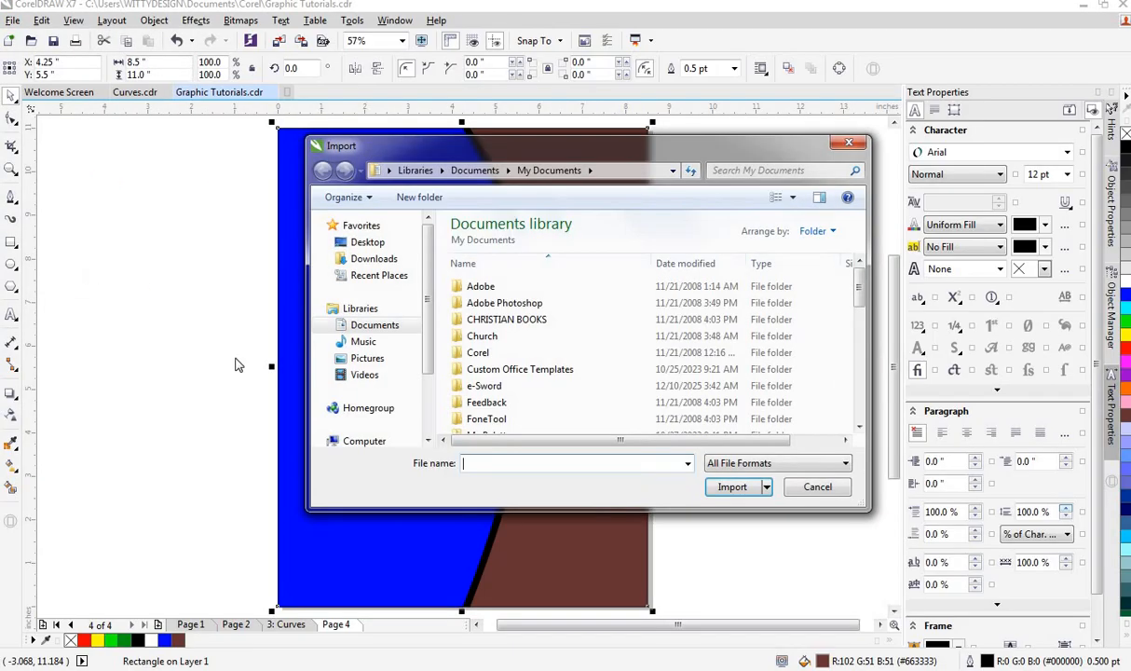
pyautogui.click(368, 359)
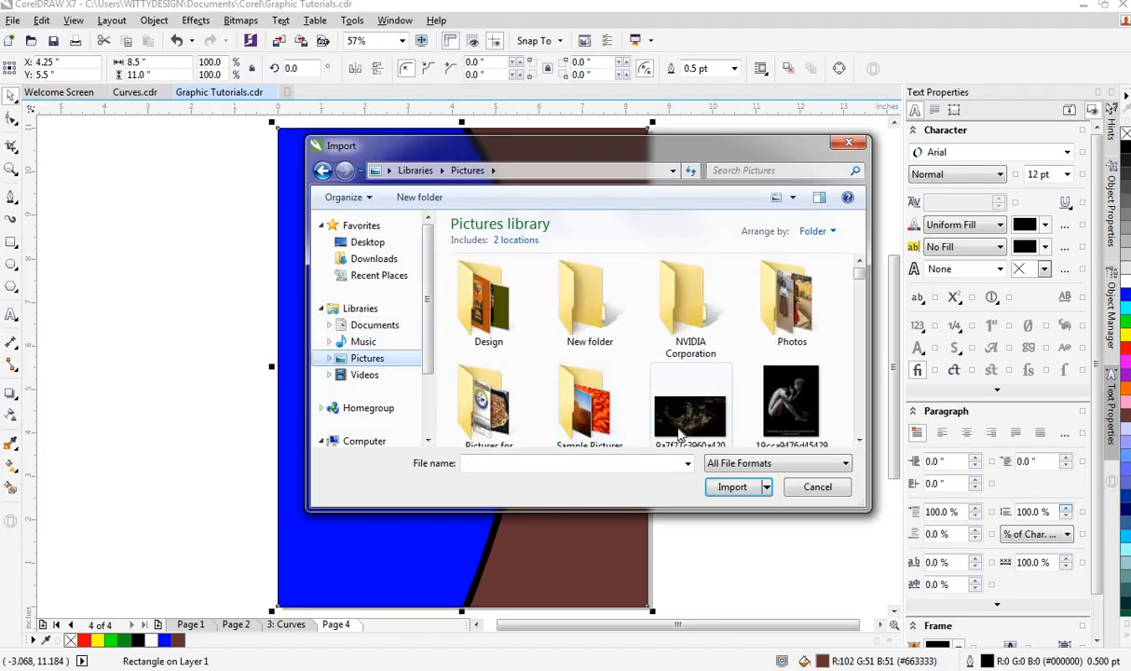
pyautogui.click(680, 431)
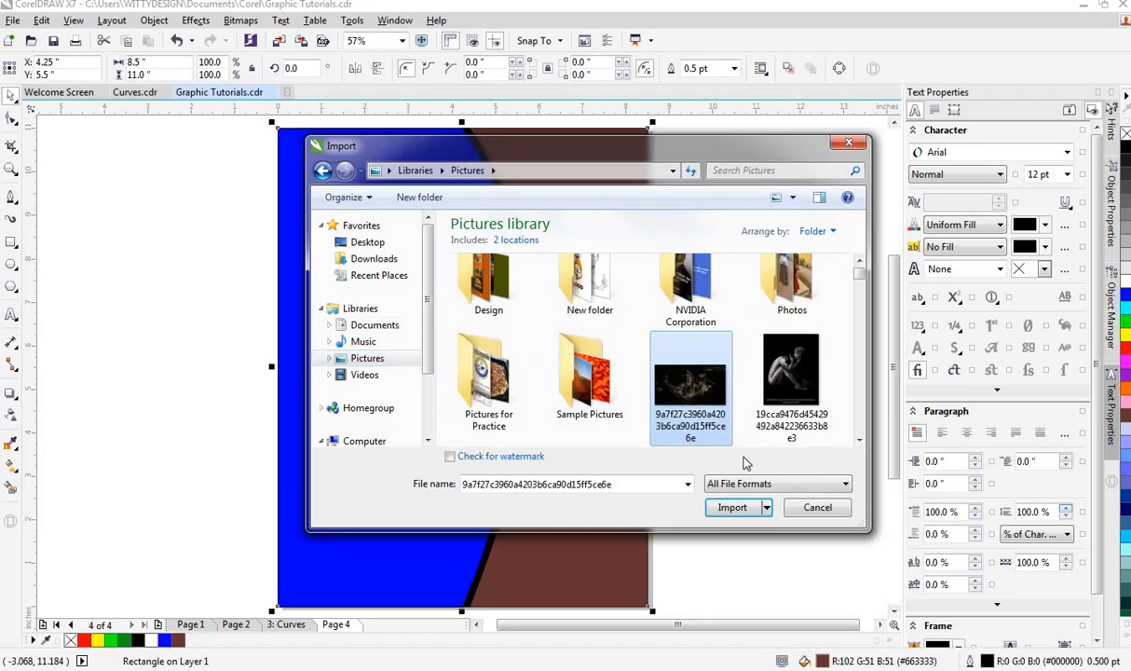
pyautogui.click(806, 398)
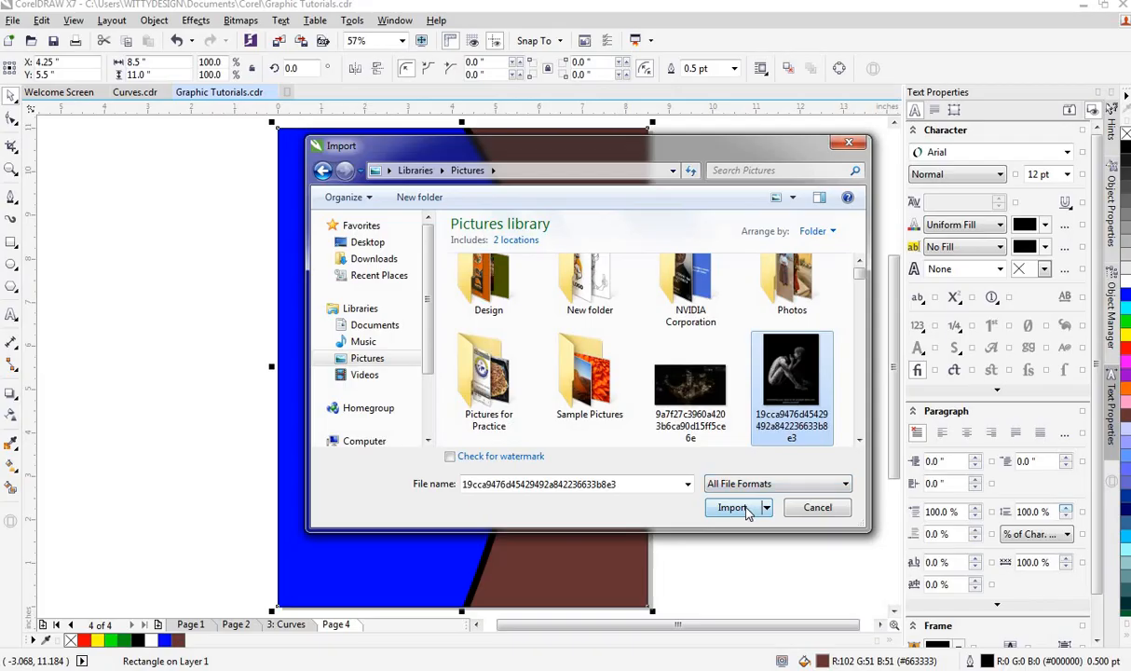
pyautogui.click(732, 508)
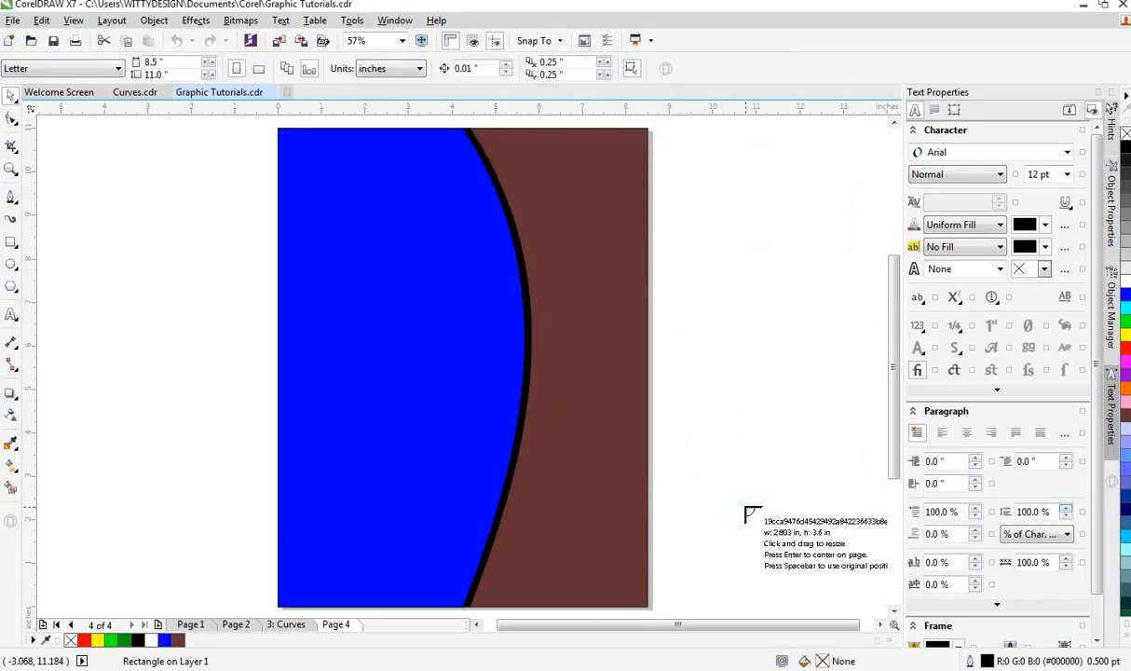
pyautogui.moveTo(617, 187); pyautogui.dragTo(783, 503)
pyautogui.moveTo(659, 315); pyautogui.dragTo(541, 414)
# - PowerClip the imported seated-figure picture inside the blue curved shape
pyautogui.moveTo(572, 347); pyautogui.dragTo(394, 320)
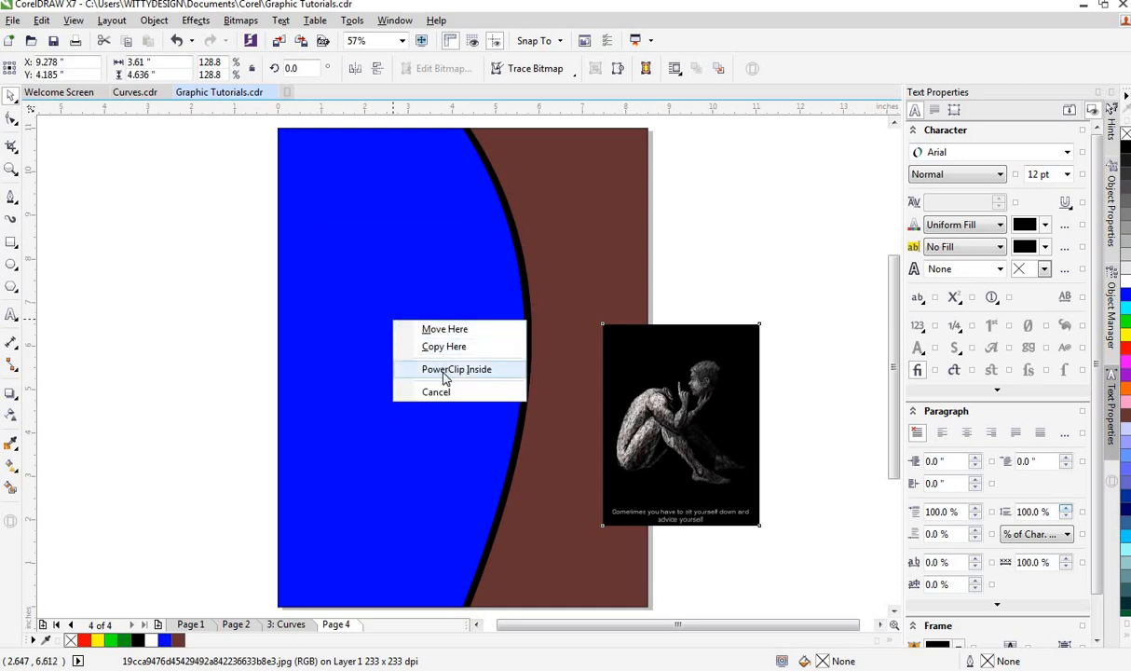
pyautogui.click(445, 370)
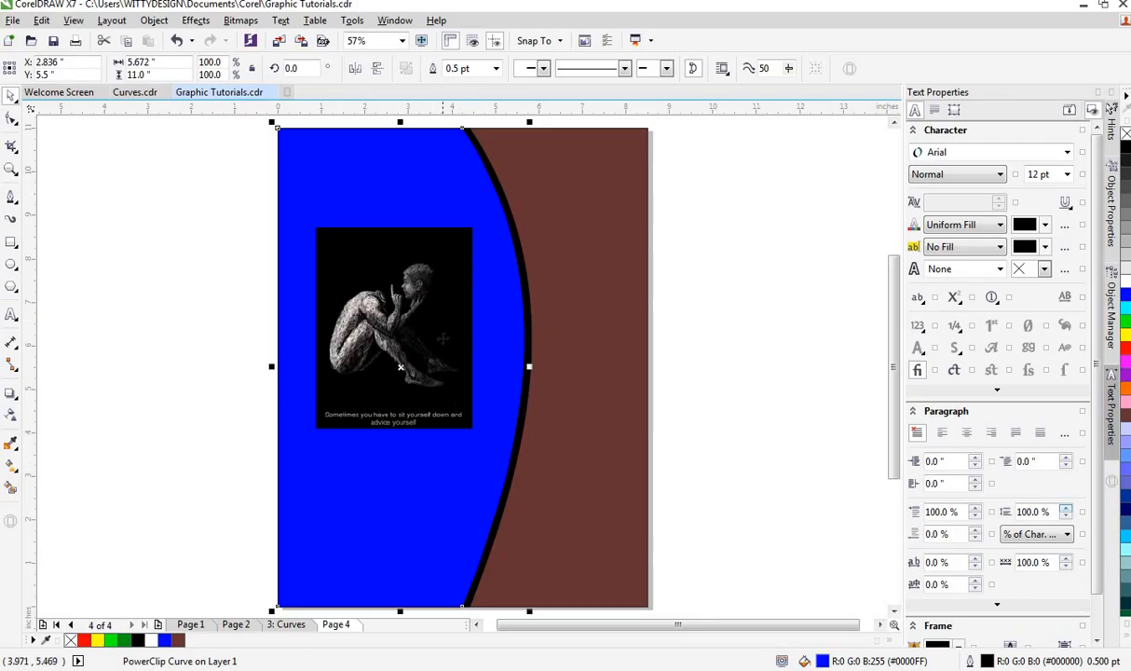
pyautogui.click(444, 340)
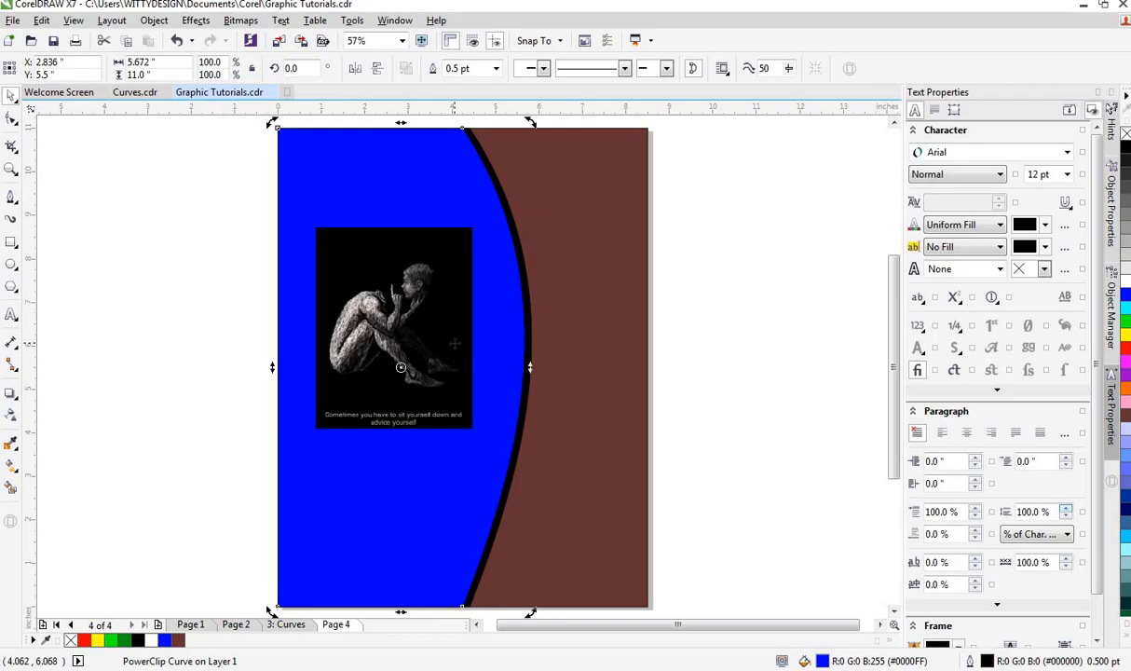
# - Edit the PowerClip contents and enlarge the seated-figure picture proportionally to about 9.5 by 12.2 in, covering the curved shape
pyautogui.click(432, 331)
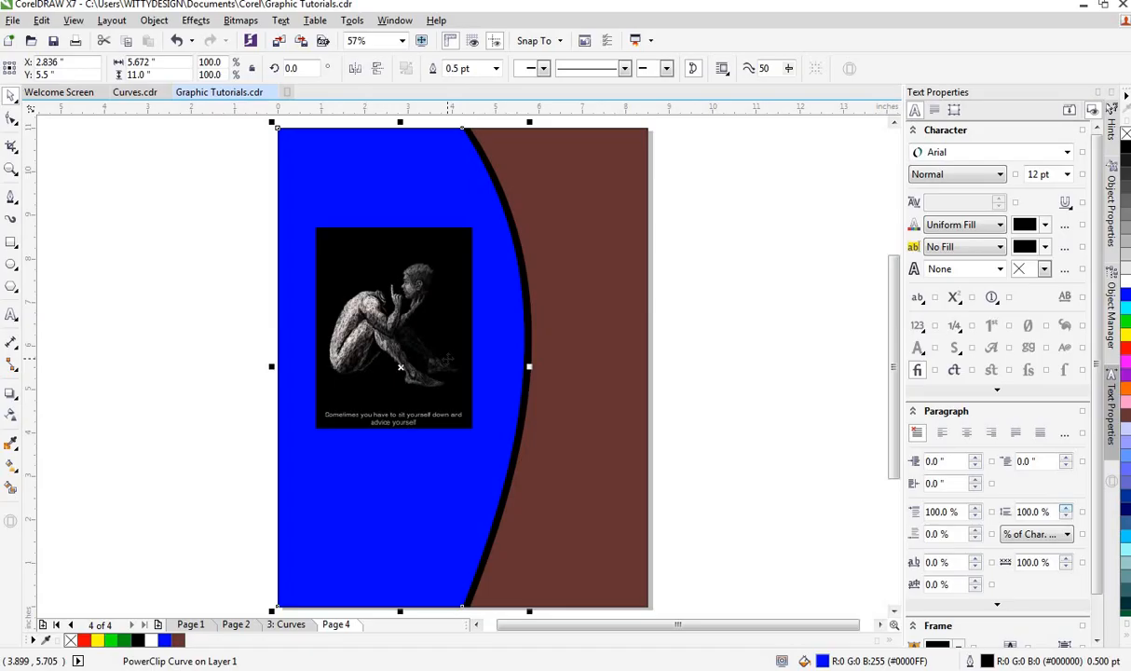
pyautogui.doubleClick(444, 336)
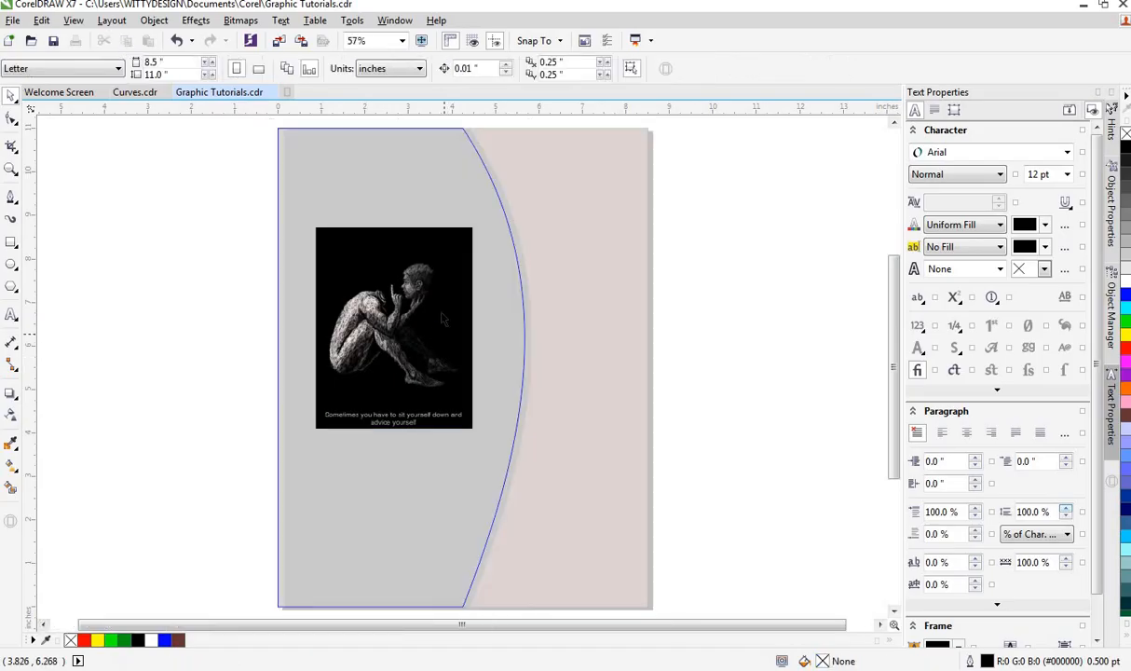
pyautogui.click(441, 304)
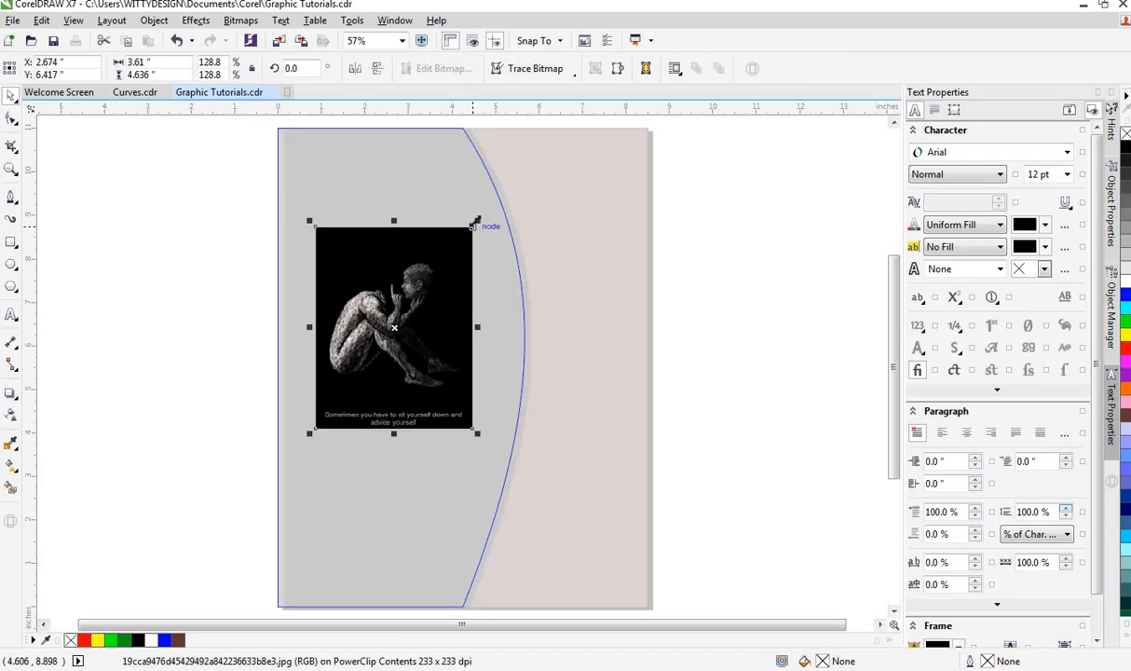
pyautogui.moveTo(477, 222); pyautogui.dragTo(552, 197)
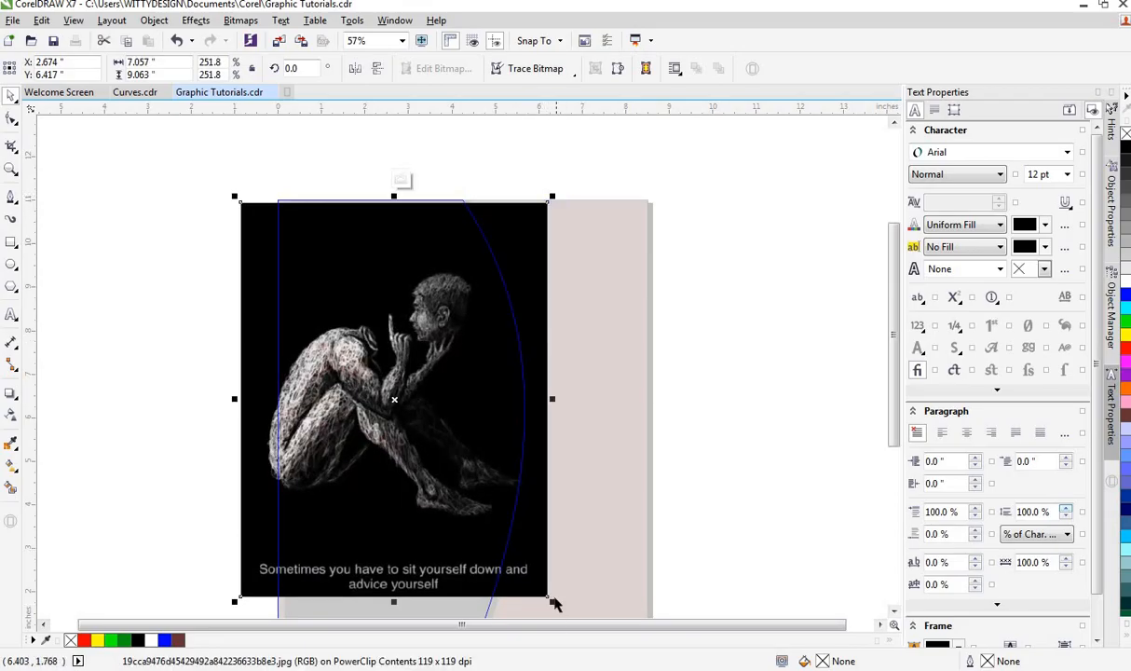
pyautogui.moveTo(554, 604)
pyautogui.mouseDown()
pyautogui.moveTo(566, 633)
pyautogui.moveTo(569, 608)
pyautogui.mouseUp()
pyautogui.moveTo(562, 535); pyautogui.dragTo(618, 593)
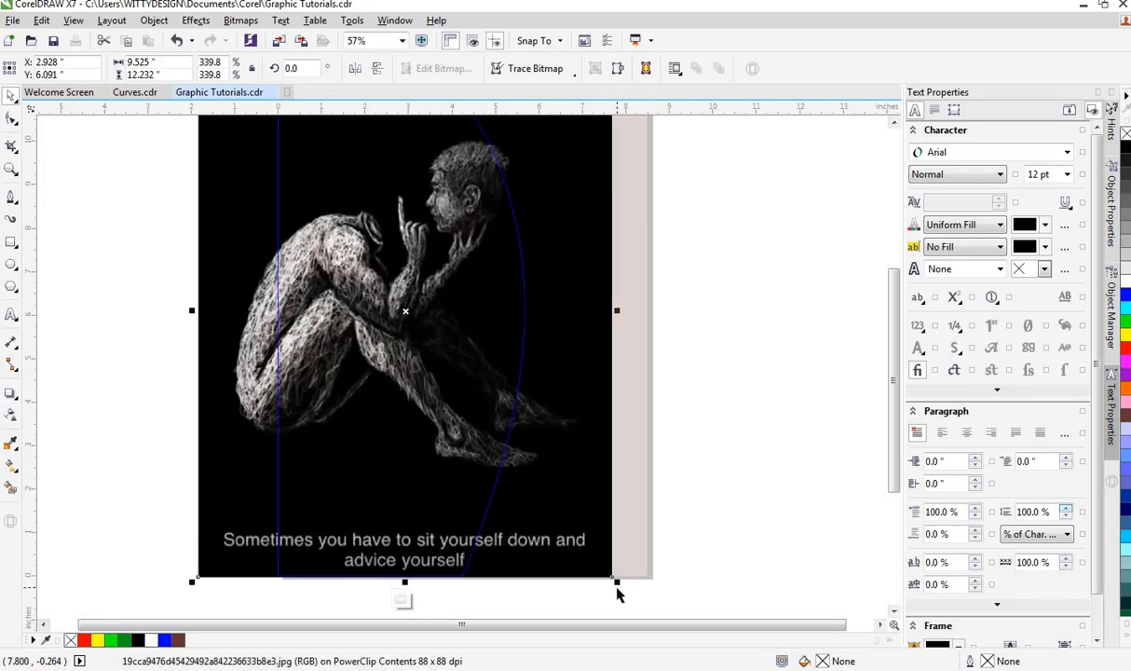
# - Shift the clipped picture about 1 in to the left within the curved shape and finish editing the PowerClip
pyautogui.moveTo(459, 411); pyautogui.dragTo(416, 411)
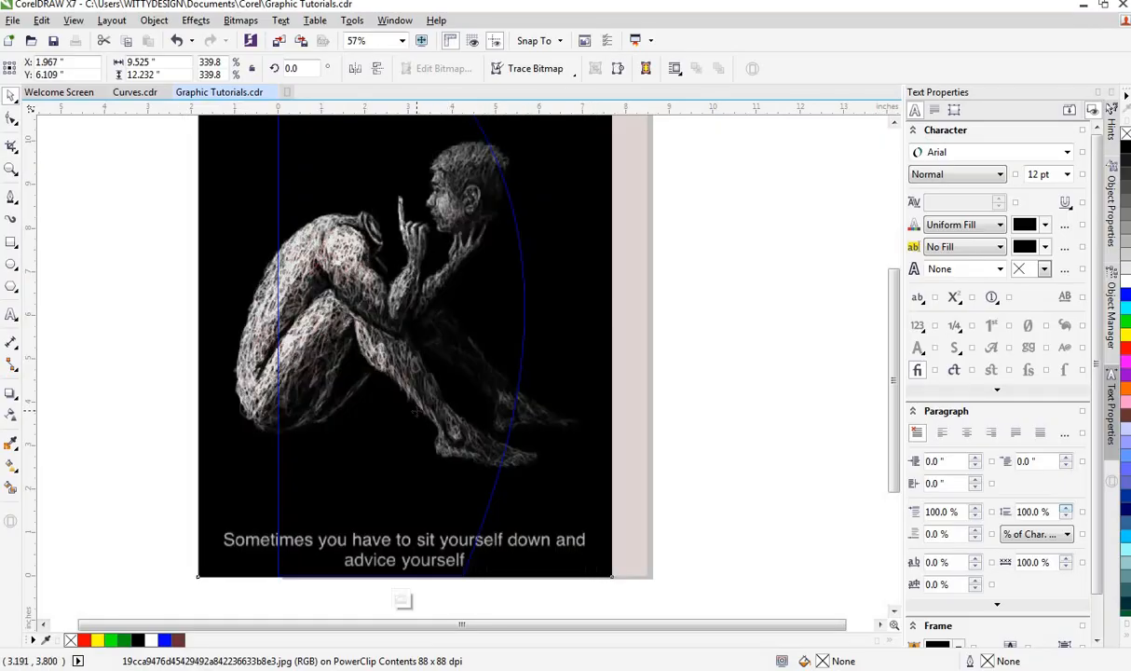
pyautogui.keyDown('ctrl'); pyautogui.click(805, 359); pyautogui.keyUp('ctrl')
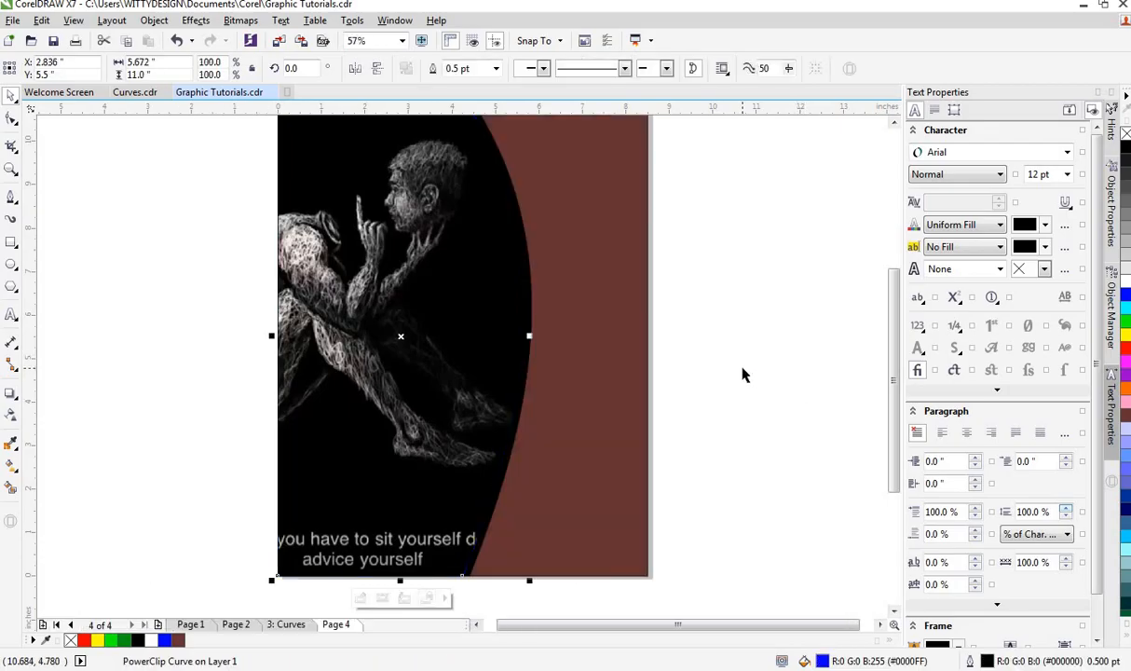
pyautogui.moveTo(897, 324); pyautogui.dragTo(895, 308)
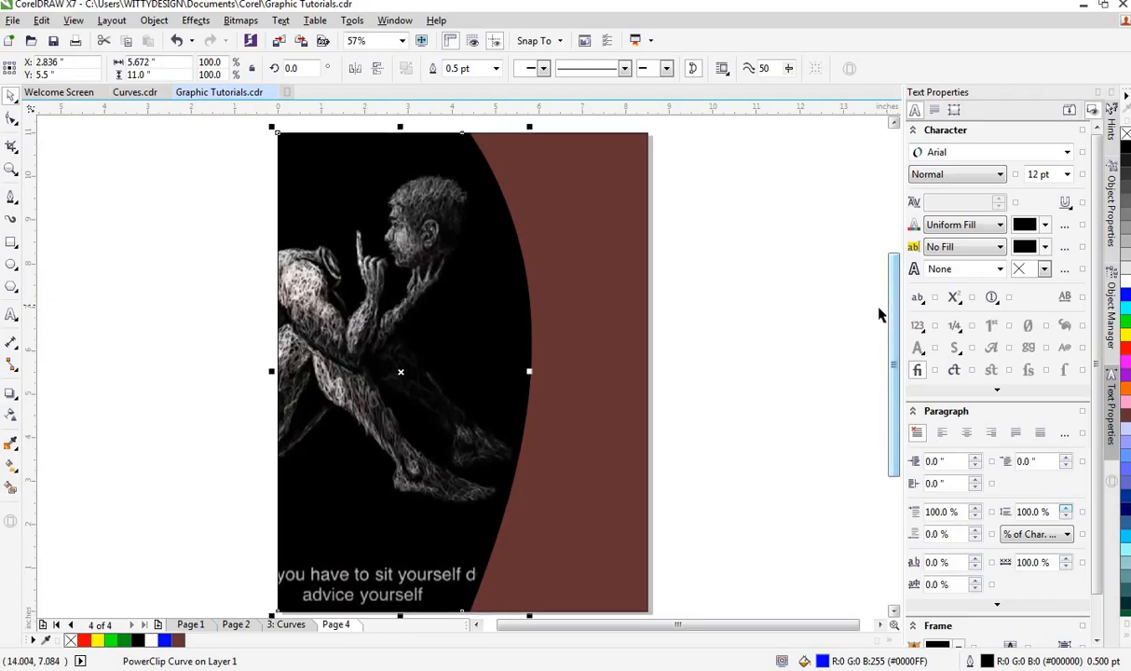